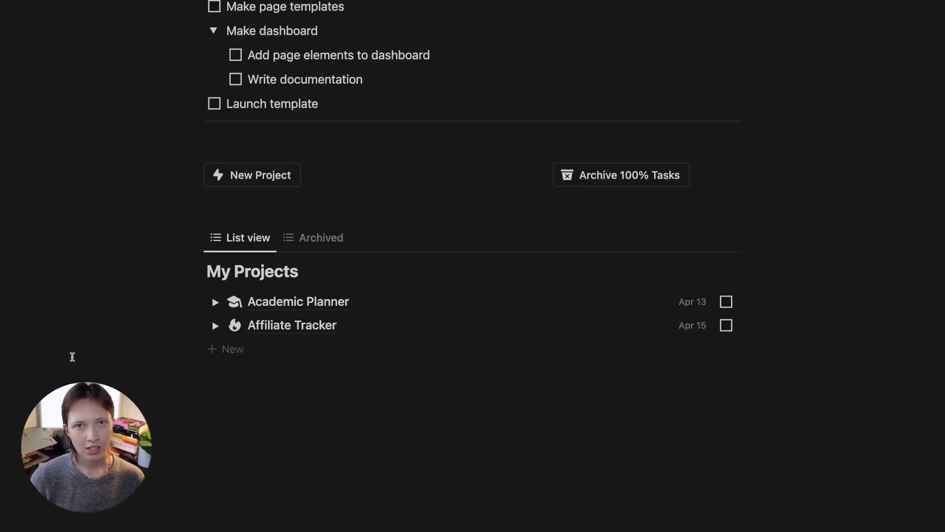
Create a new project from the New Project button and title it 'Habit Tracker'
click(259, 187)
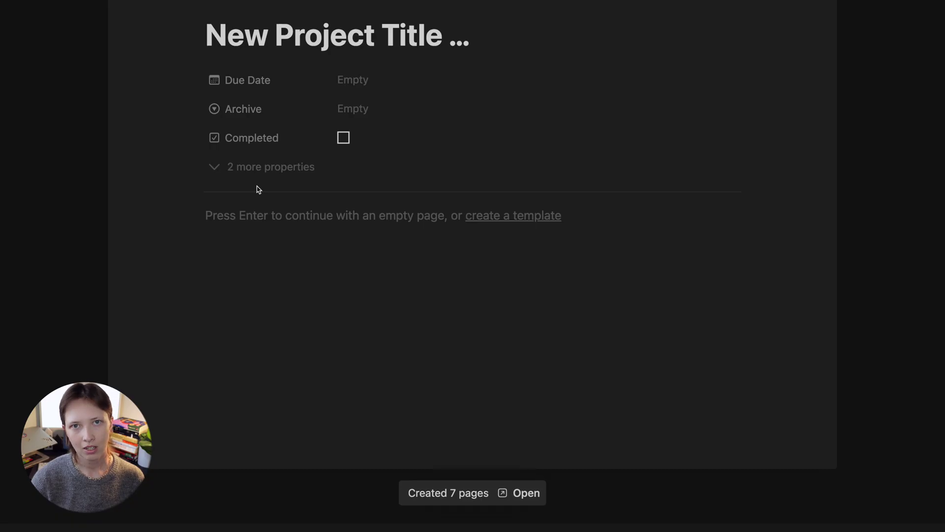
key(ctrl+a)
text(Habit Tracker)
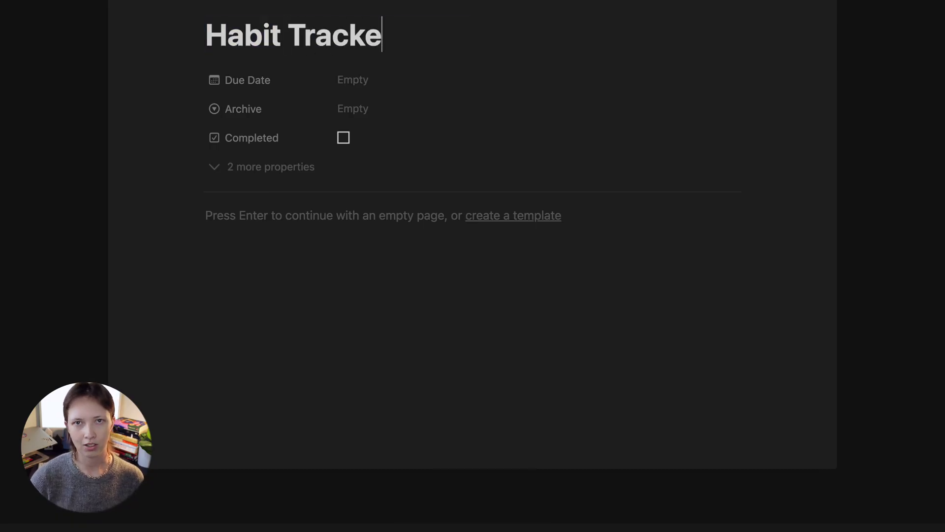
click(17, 208)
scroll(18, 206, down, 2)
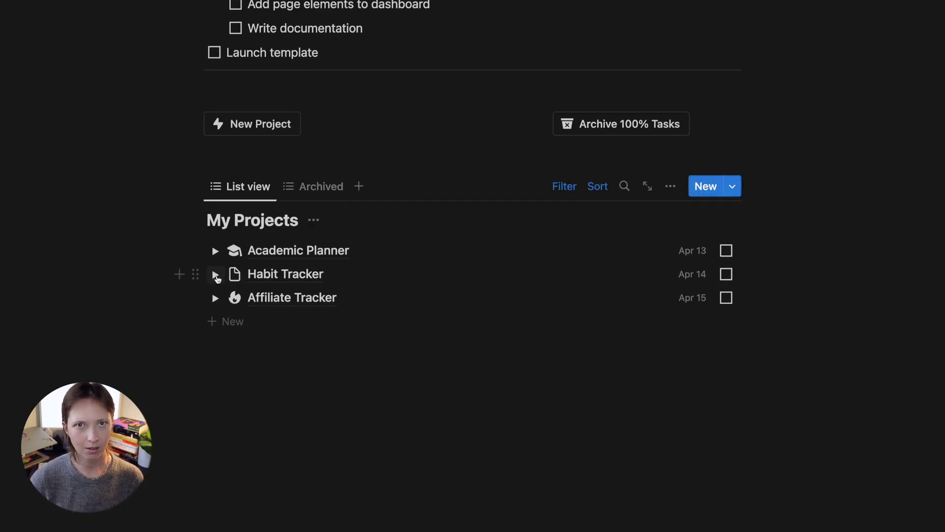
Expand both projects and tick all six Academic Planner tasks plus its Completed box
click(216, 275)
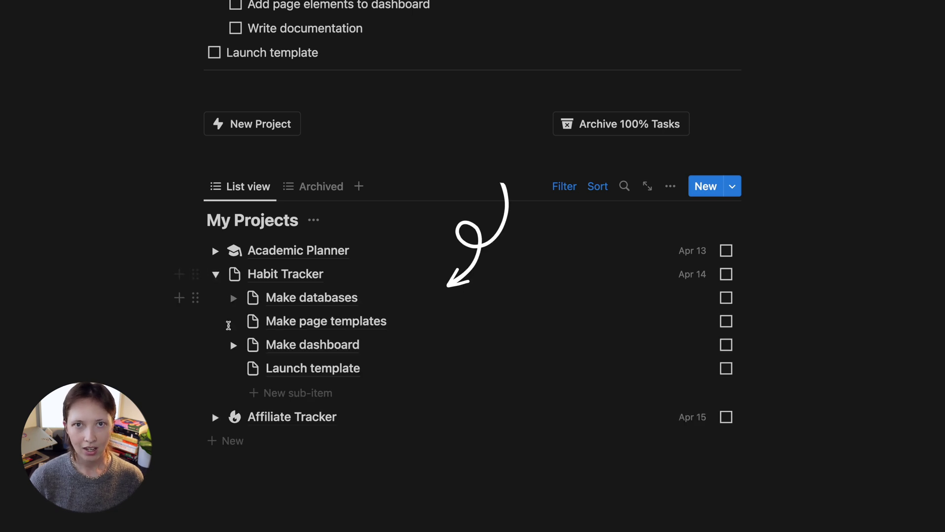
click(233, 346)
scroll(233, 345, down, 1)
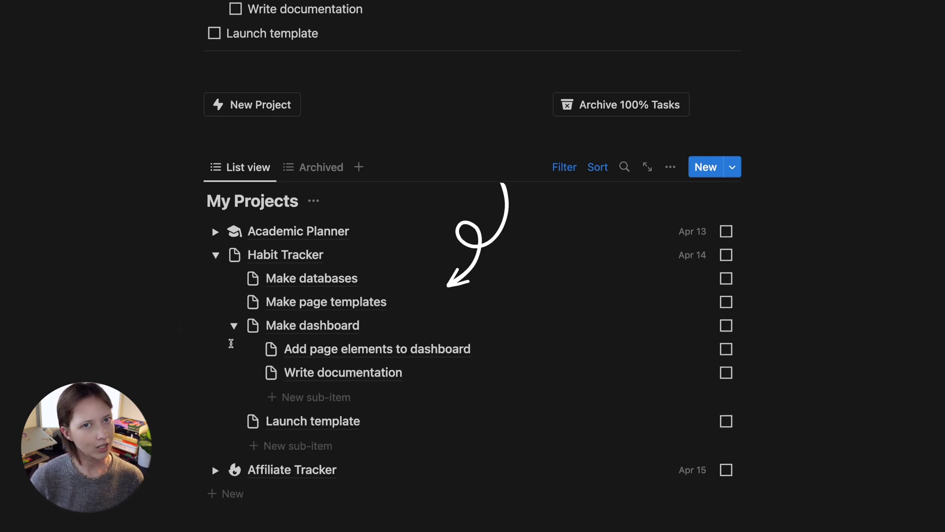
click(215, 251)
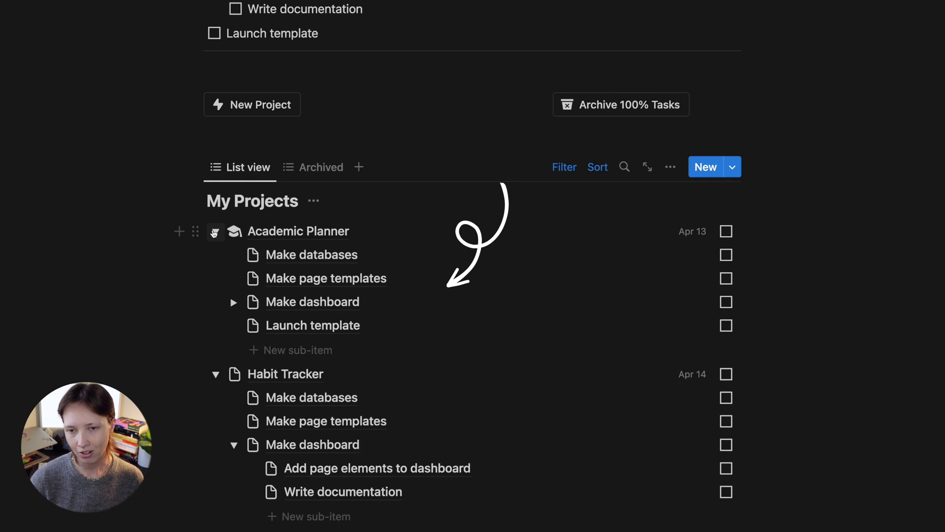
click(234, 302)
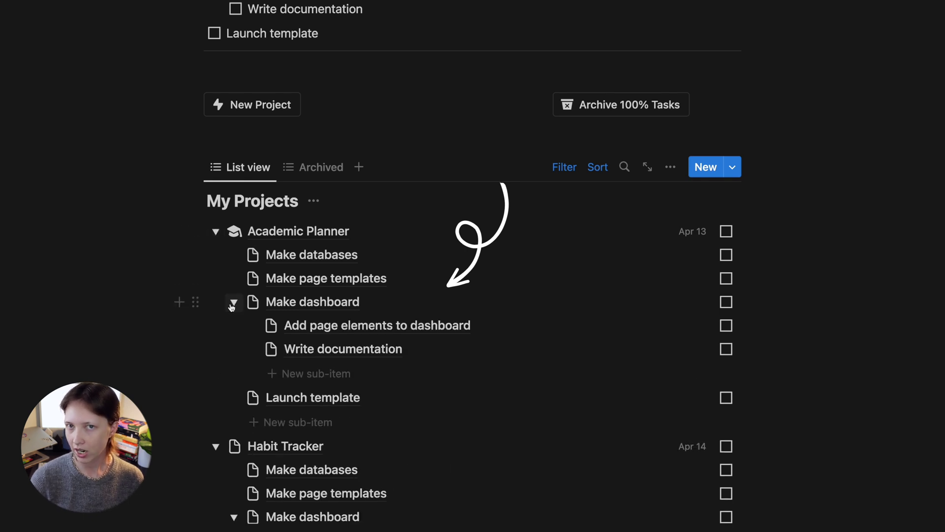
click(726, 255)
click(726, 278)
click(727, 303)
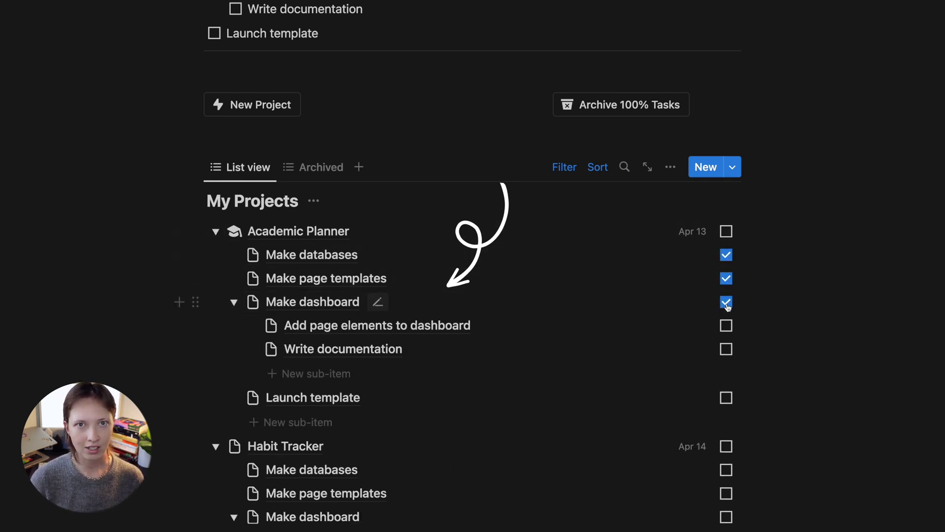
click(726, 326)
click(727, 350)
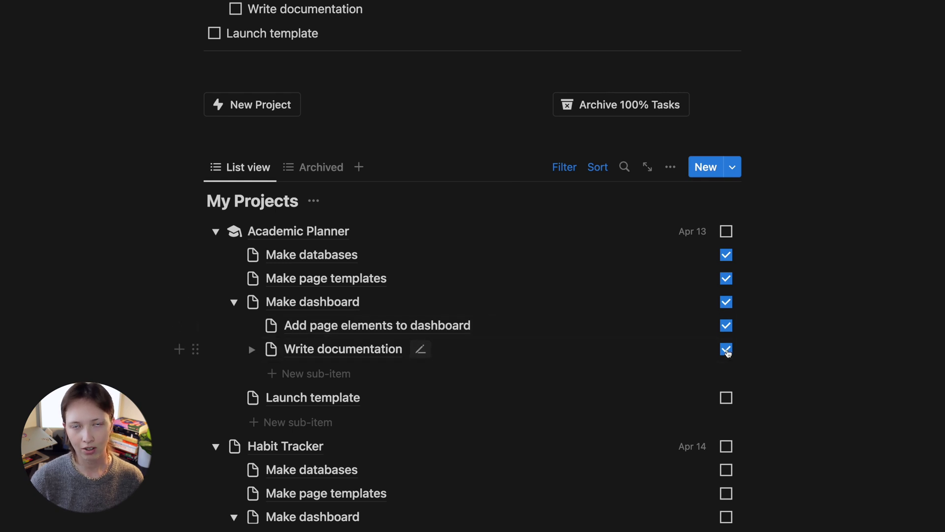
click(726, 397)
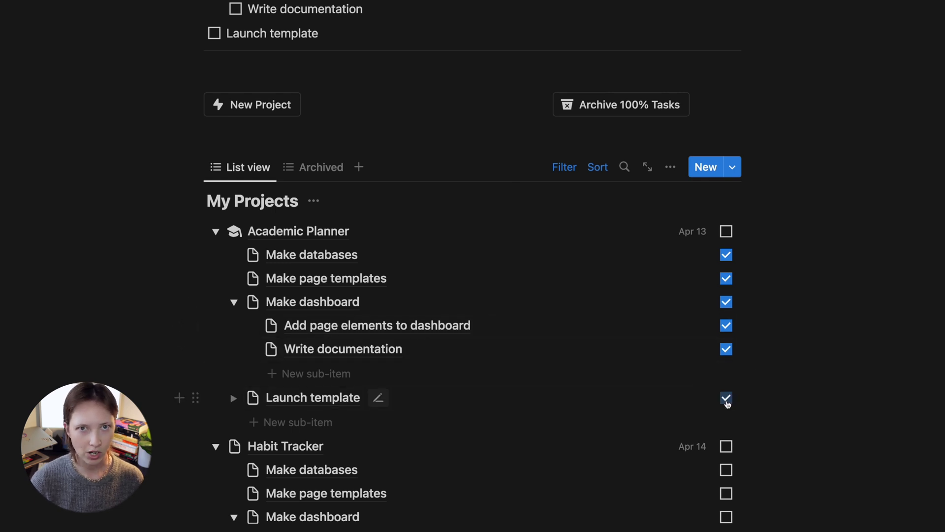
click(727, 231)
Collapse Academic Planner and tick Habit Tracker's four tasks through Add page elements to dashboard
scroll(492, 232, down, 1)
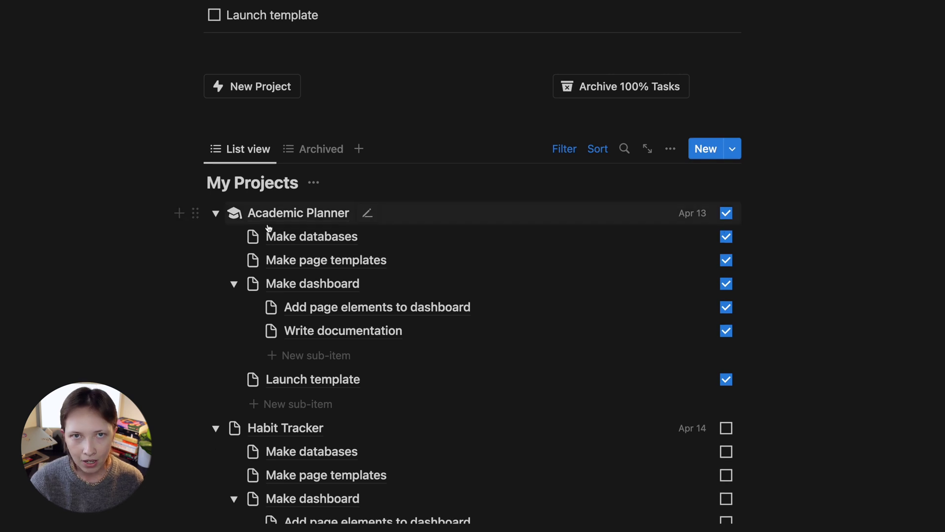
click(216, 213)
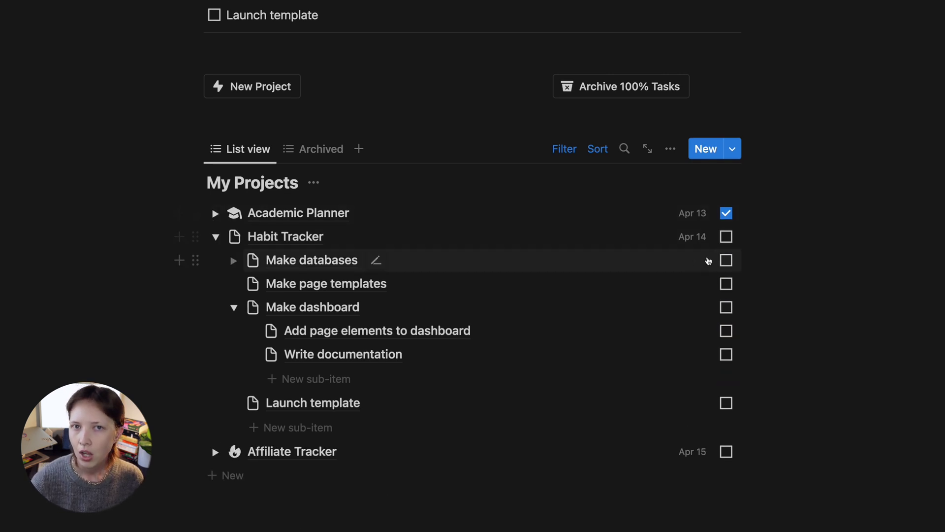
click(727, 260)
click(728, 284)
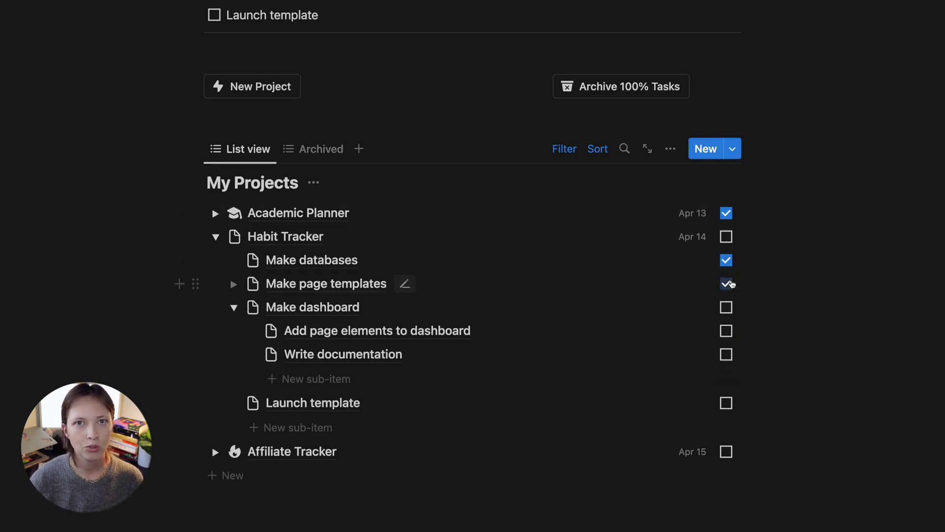
click(726, 307)
click(728, 329)
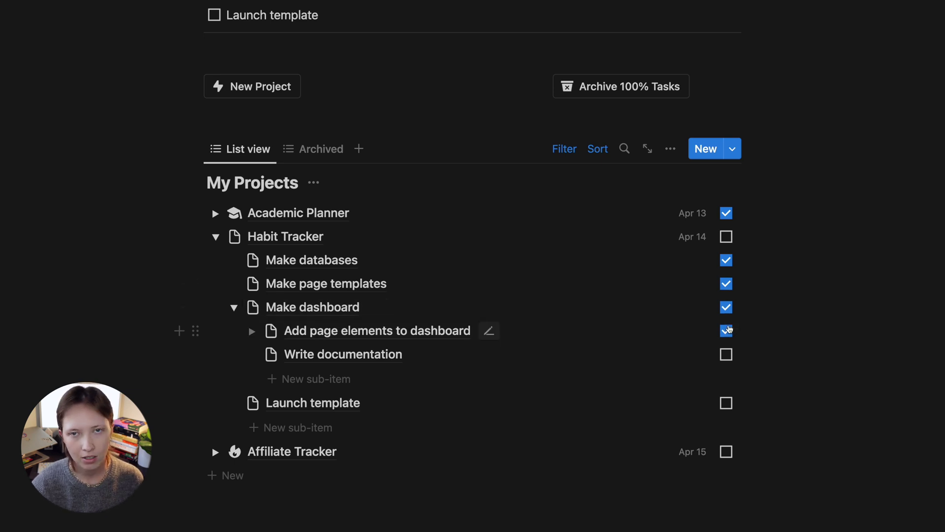
Delete the Habit Tracker project and its four leftover task rows
click(216, 237)
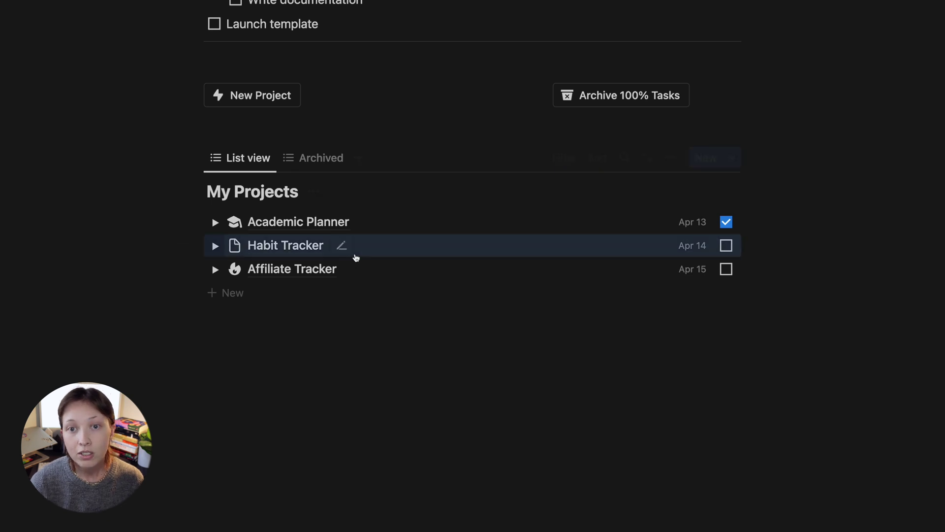
key(BackSpace)
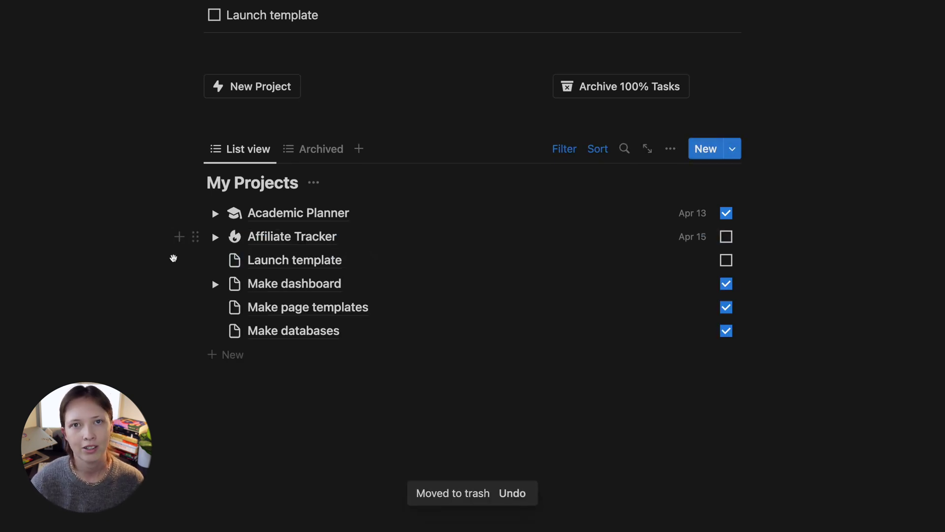
drag(163, 262, 354, 332)
key(BackSpace)
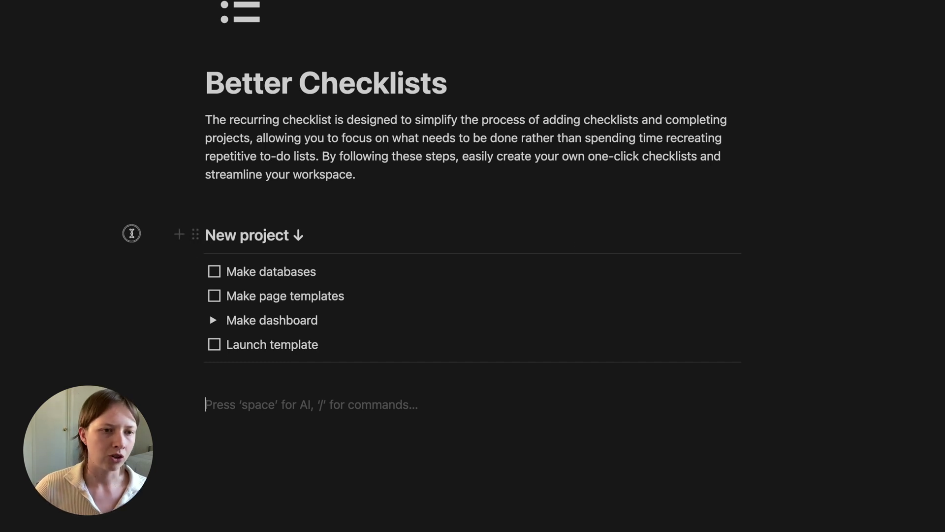
Select the New project checklist blocks and toggle Make dashboard open and closed to view its sub-tasks
drag(131, 234, 373, 232)
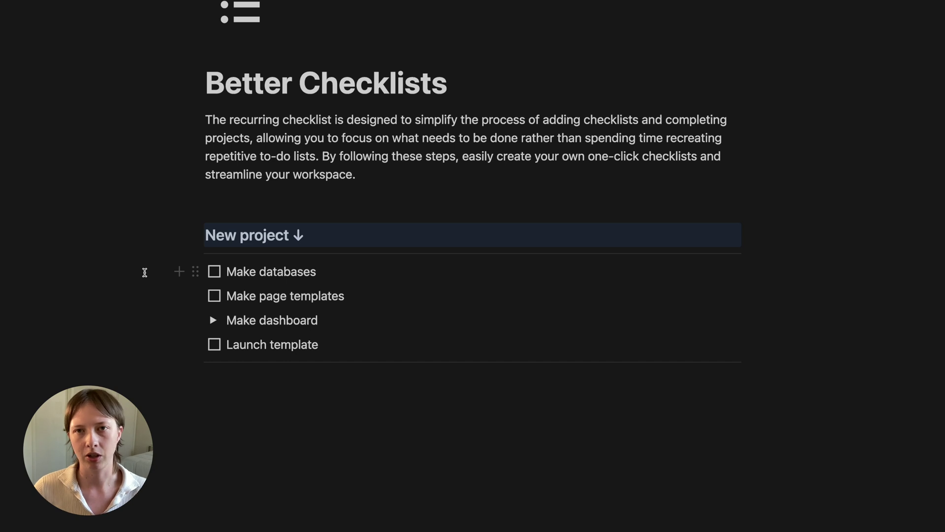
drag(145, 272, 303, 277)
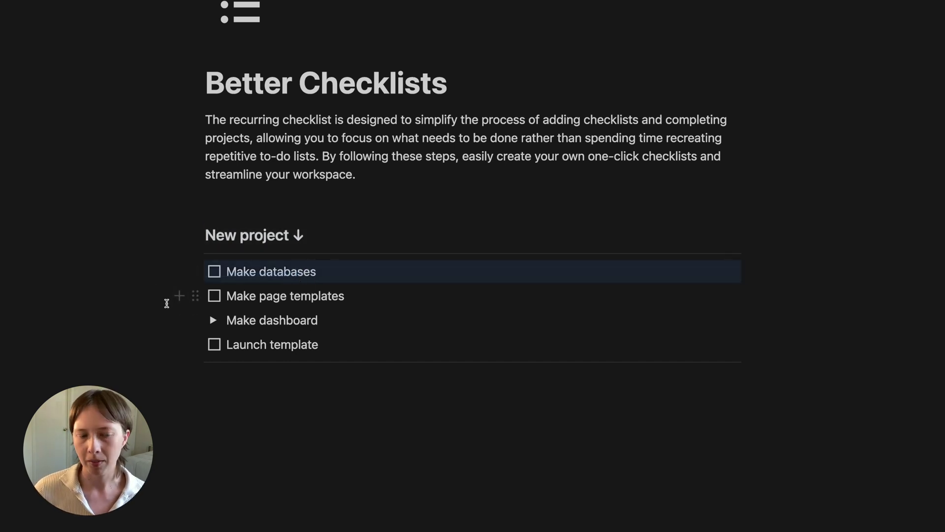
drag(158, 323, 323, 323)
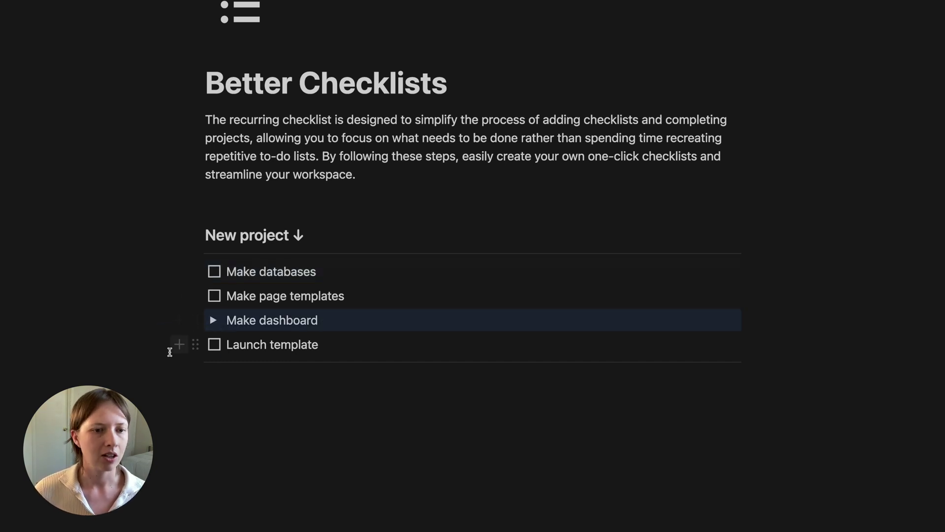
drag(179, 347, 292, 344)
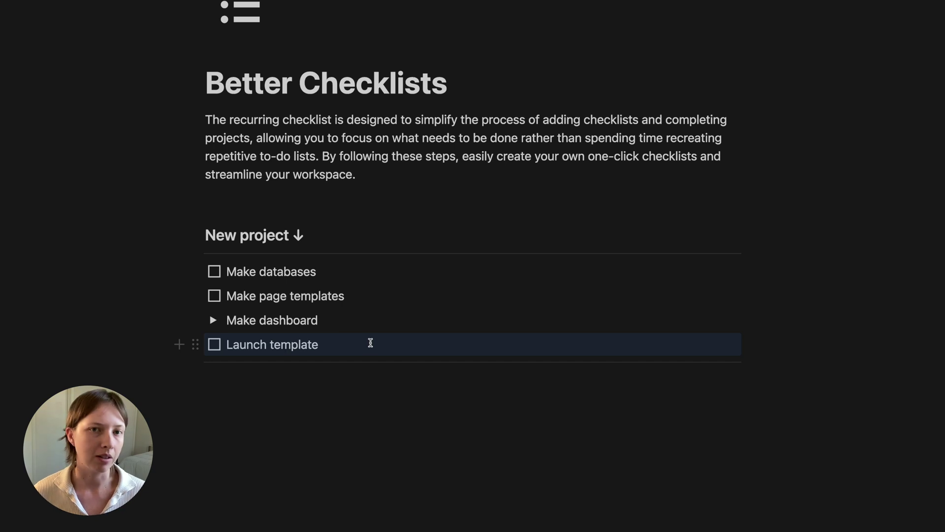
click(214, 321)
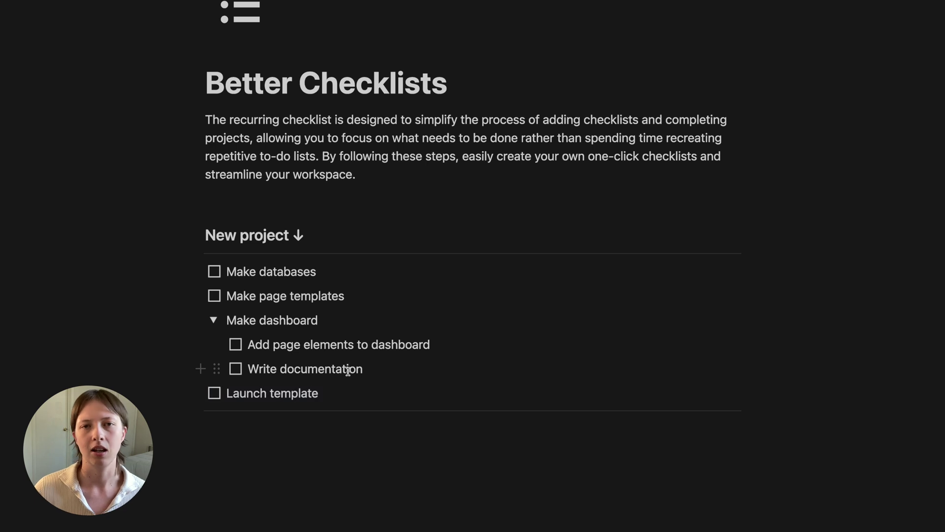
click(213, 321)
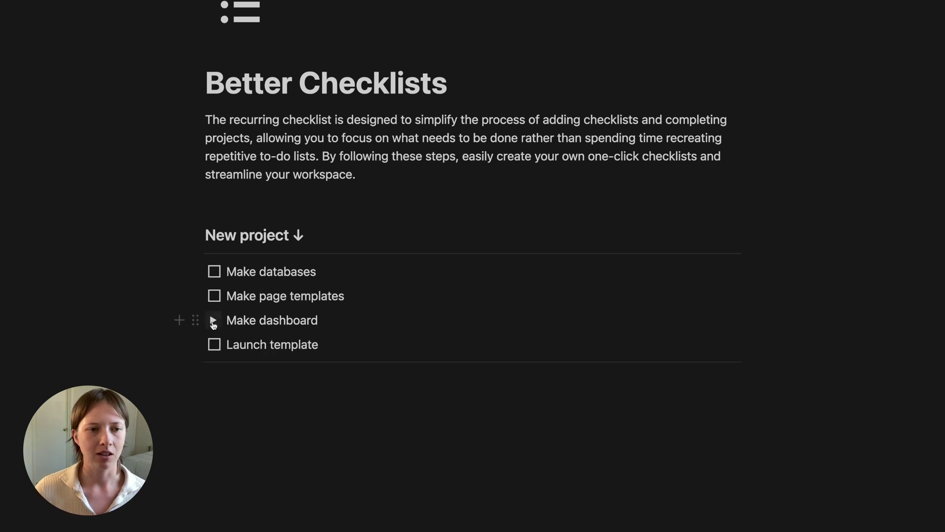
drag(156, 268, 358, 343)
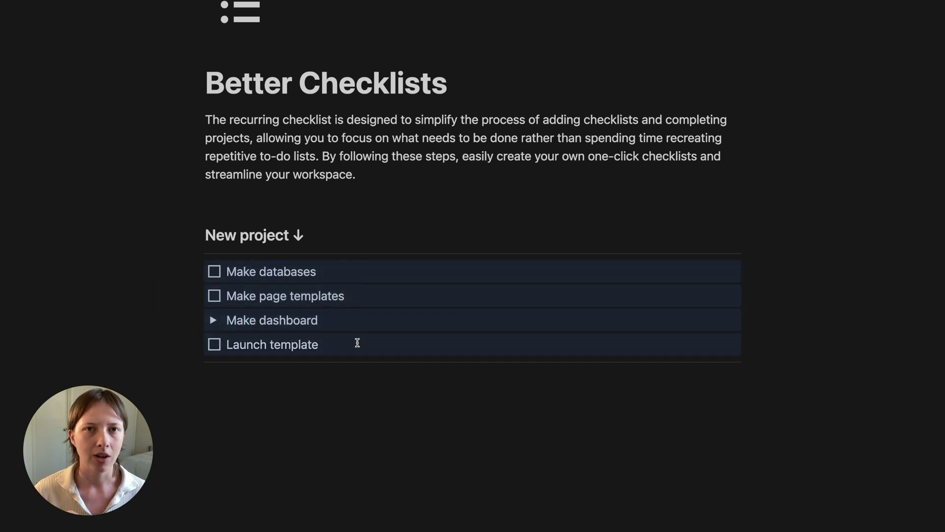
Insert a new list database named 'My Projects' below the checklist, containing Page 1, Page 2 and Page 3
click(292, 442)
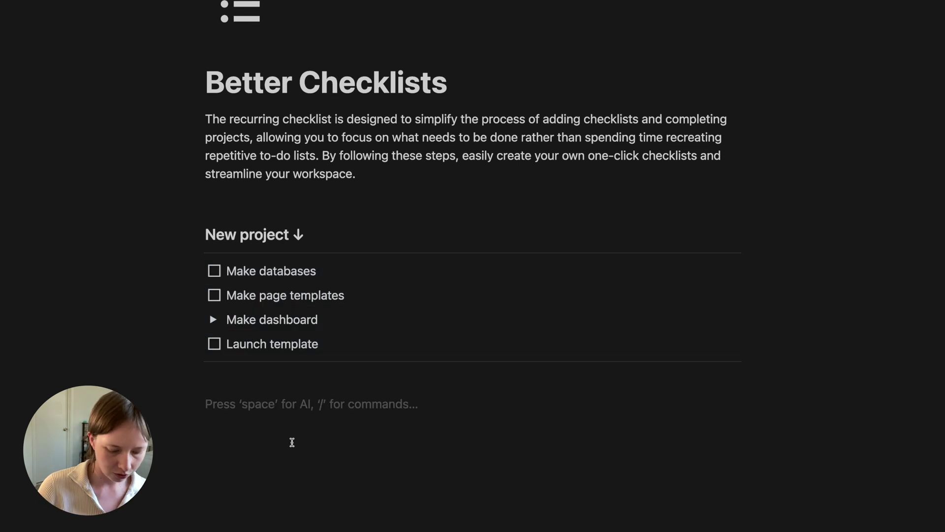
text(/)
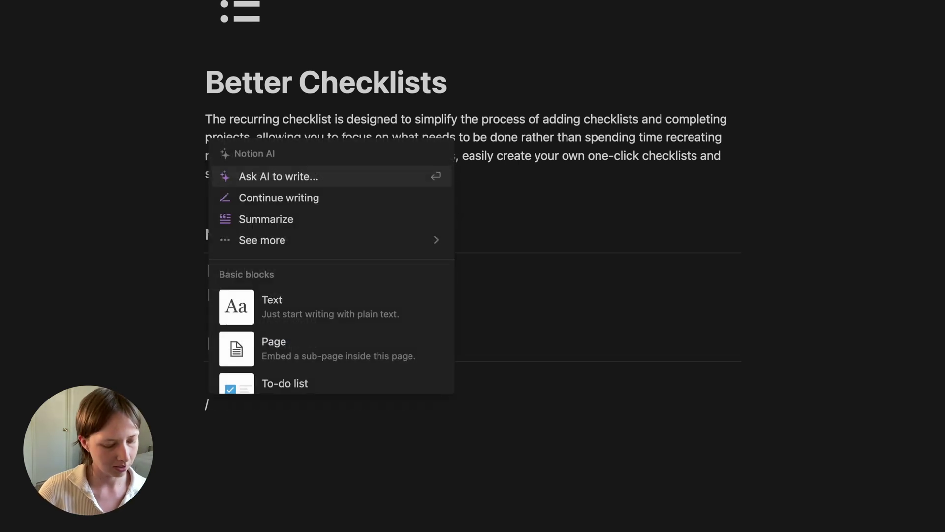
text(list)
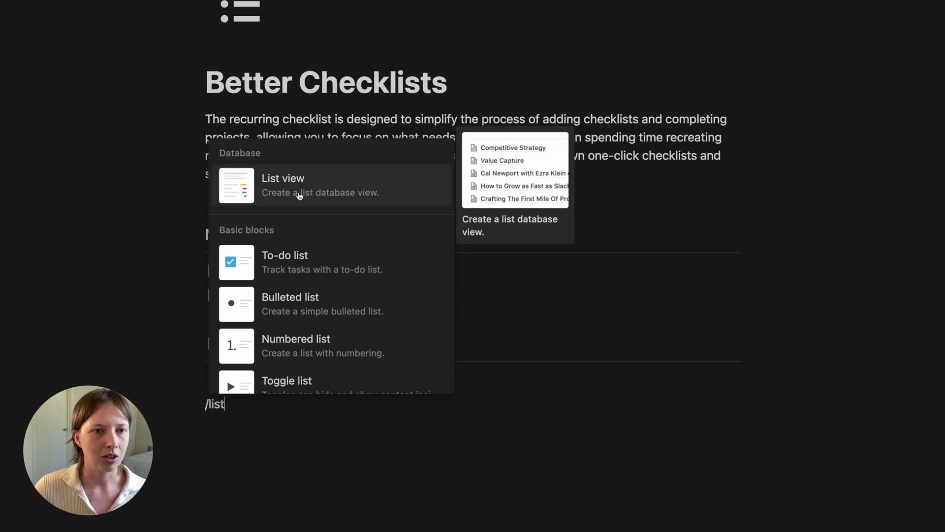
click(376, 190)
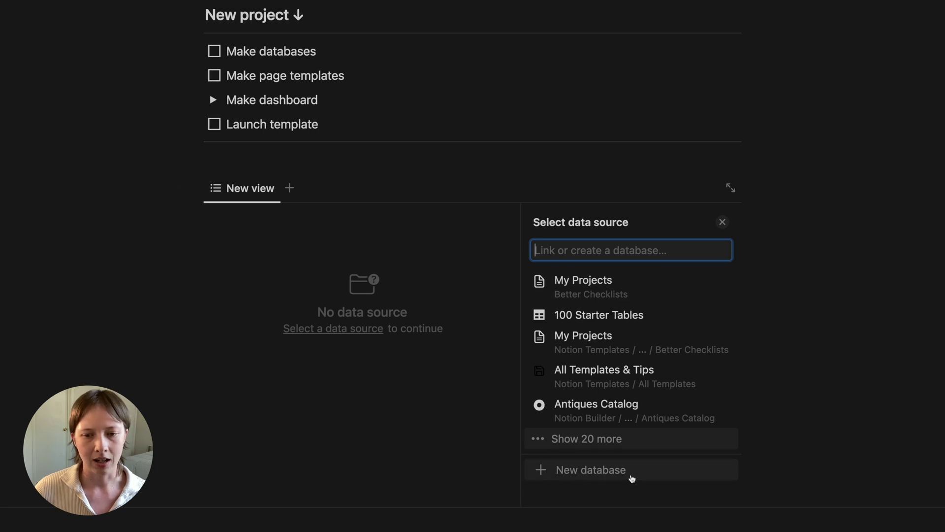
click(660, 474)
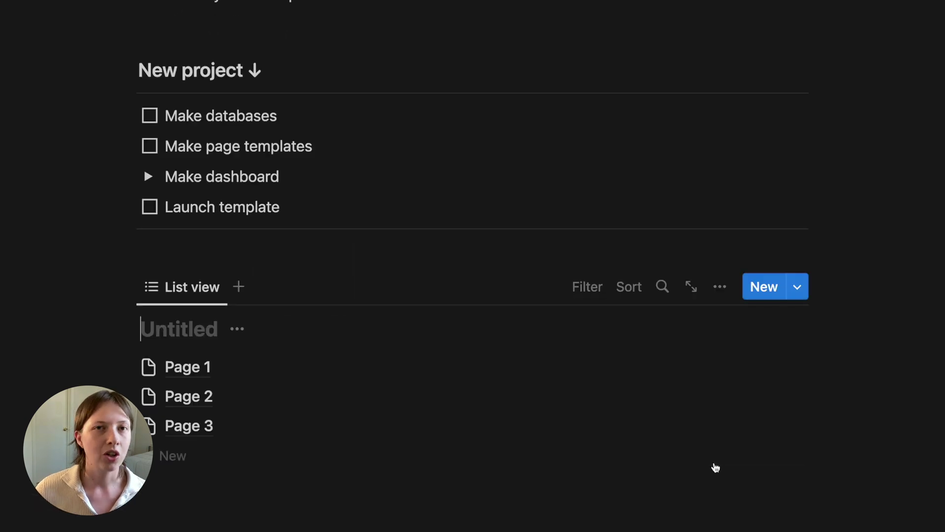
scroll(714, 464, down, 1)
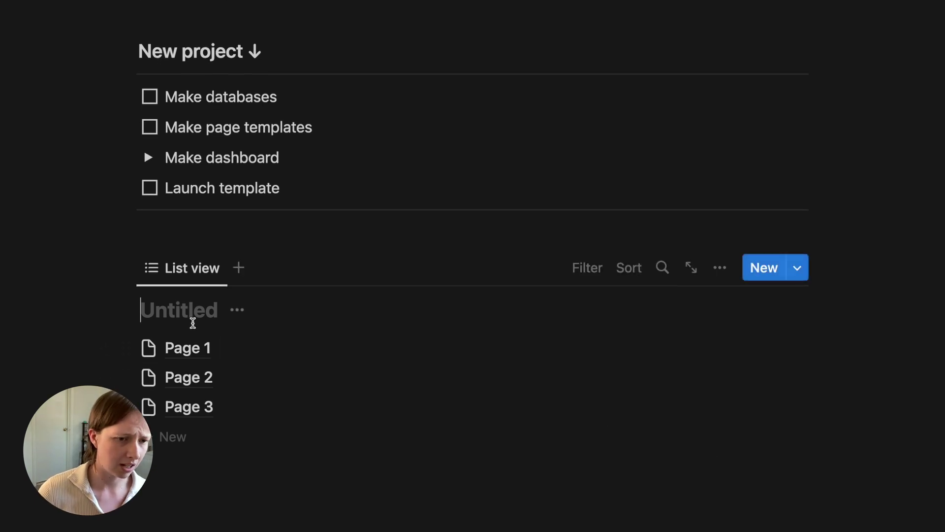
text(My Projects)
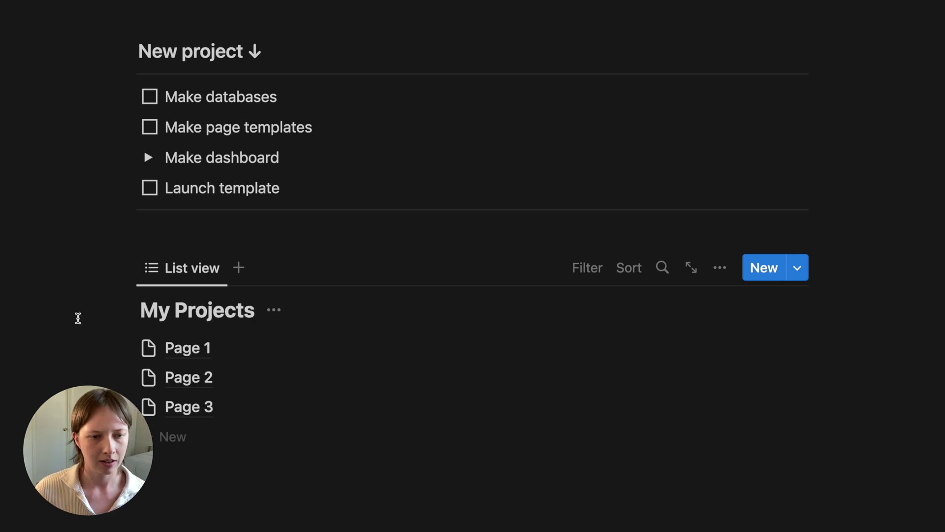
scroll(78, 318, down, 3)
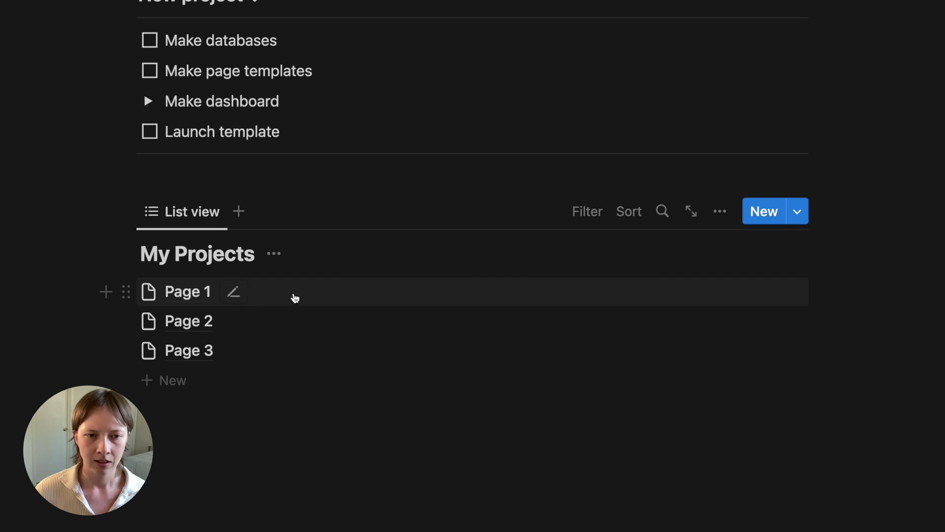
click(293, 298)
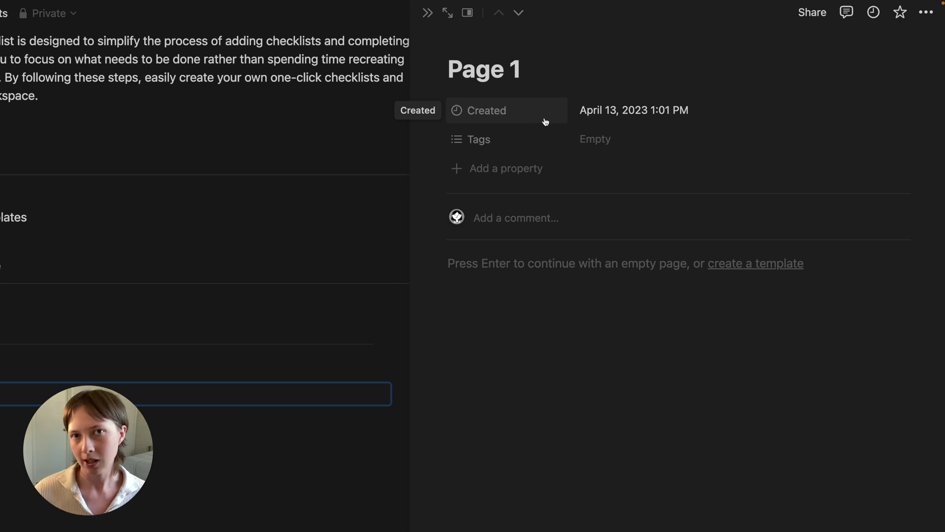
Delete the Created and Tags properties from the My Projects database
click(530, 117)
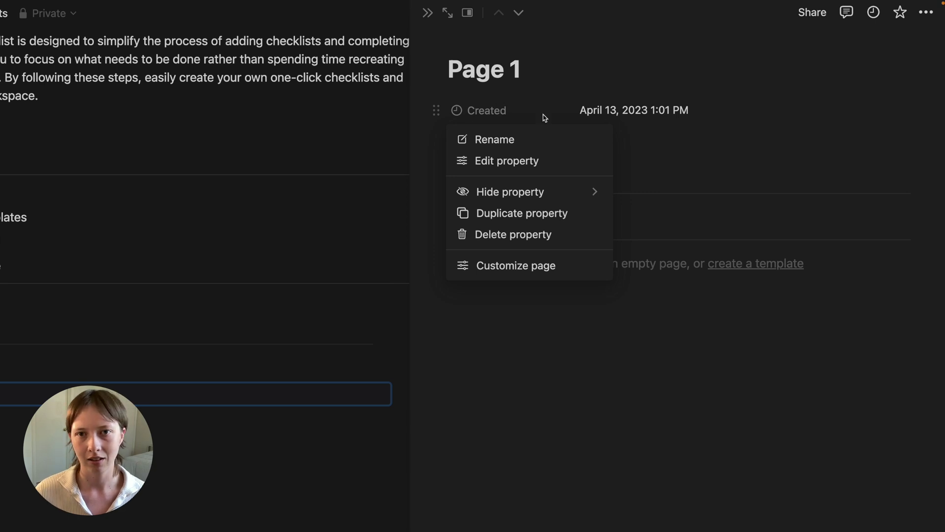
click(541, 235)
click(430, 329)
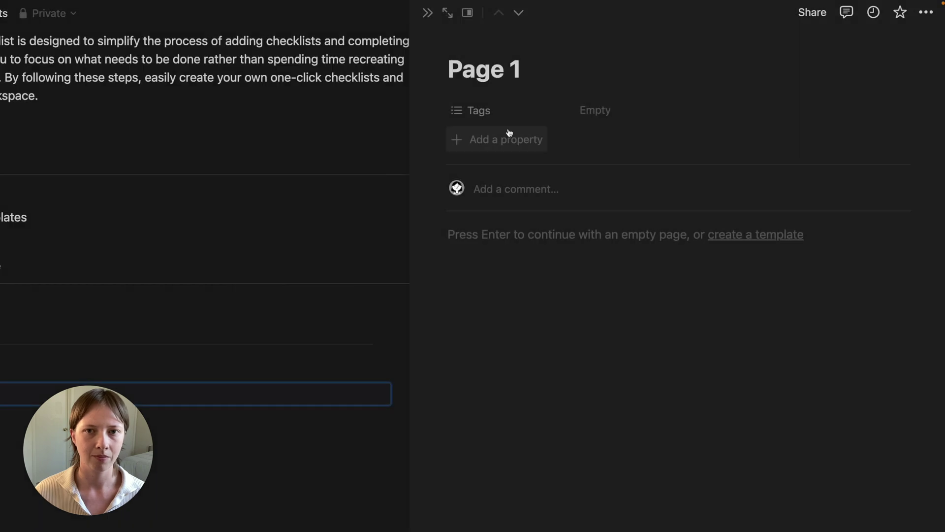
click(502, 110)
click(535, 234)
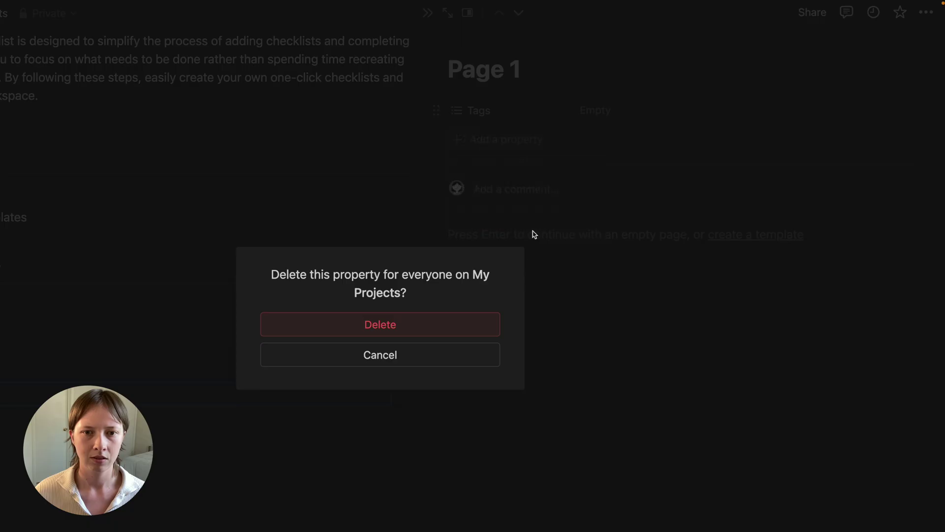
click(435, 324)
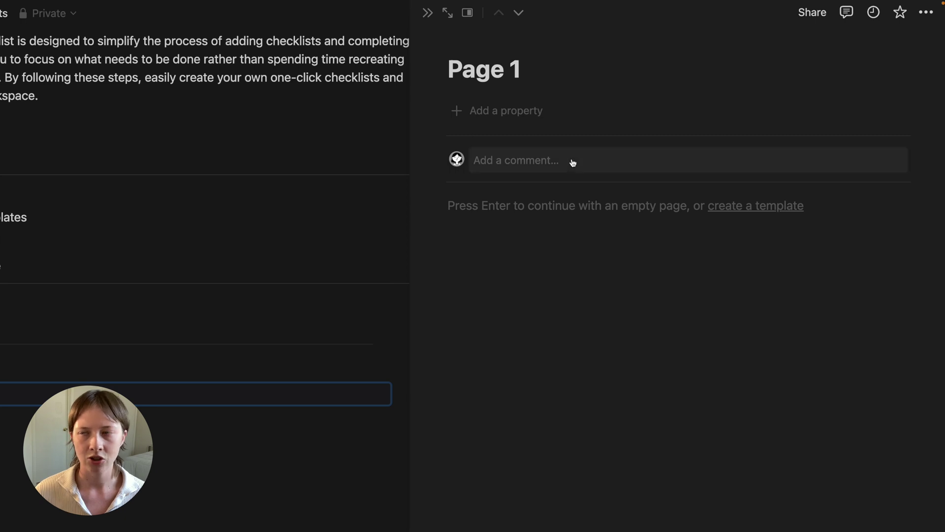
Set Top-level page discussions to Off under Customize page for all My Projects pages
click(927, 15)
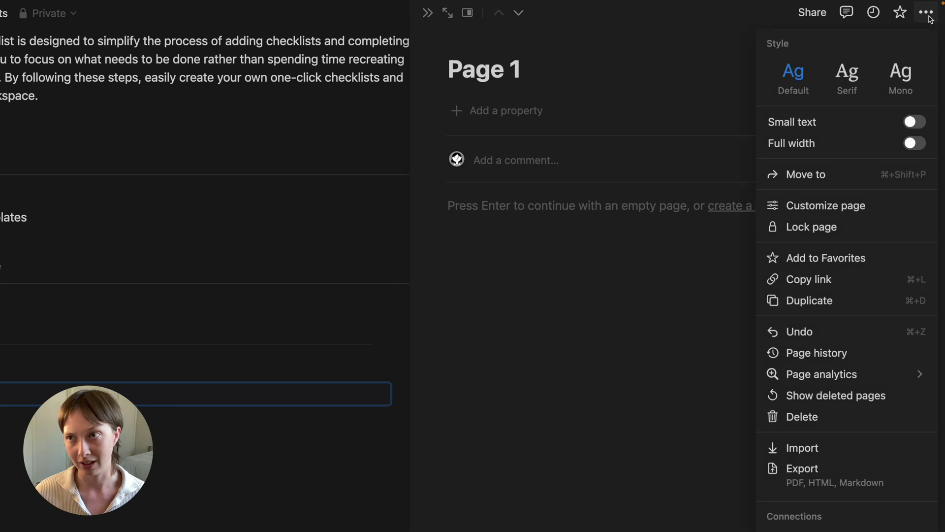
click(835, 206)
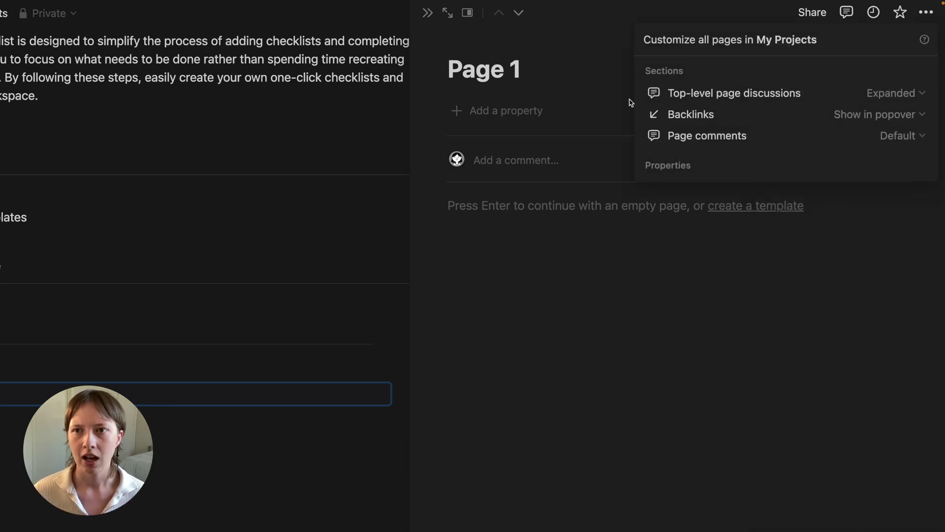
click(902, 95)
click(885, 141)
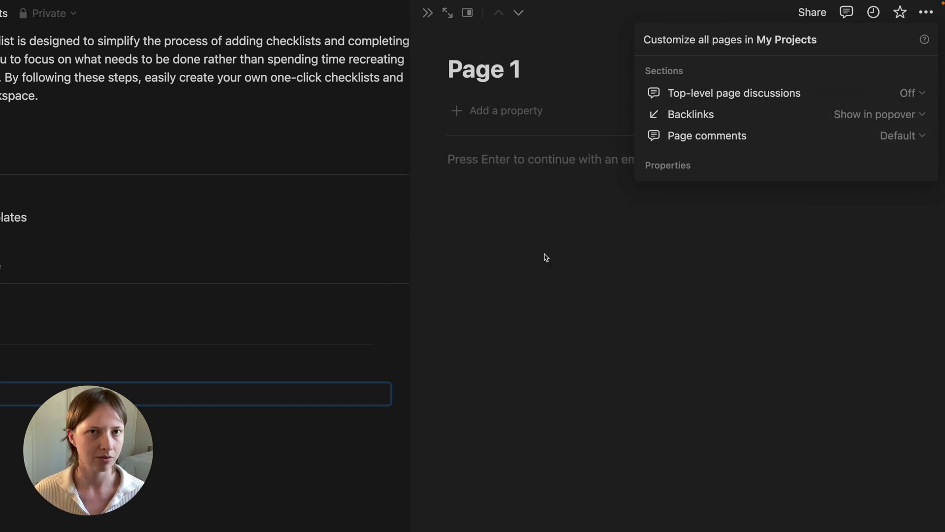
click(415, 270)
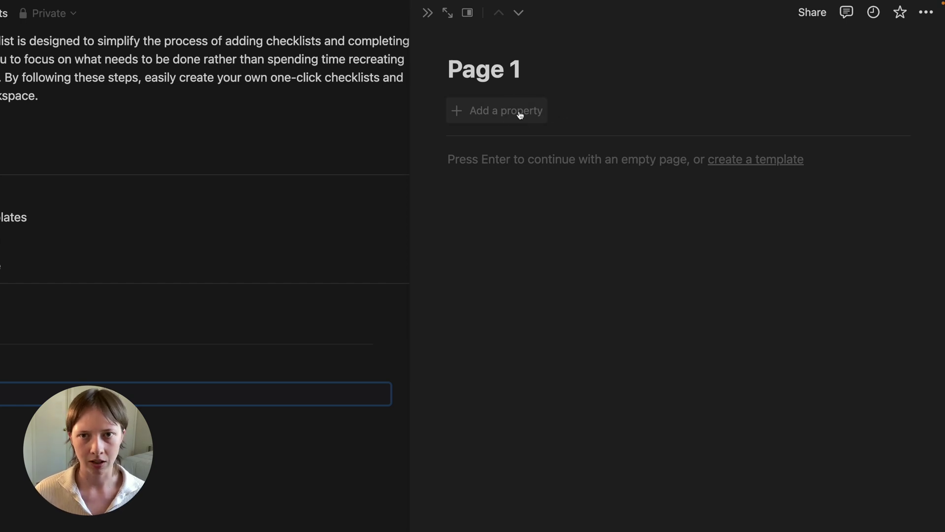
click(537, 115)
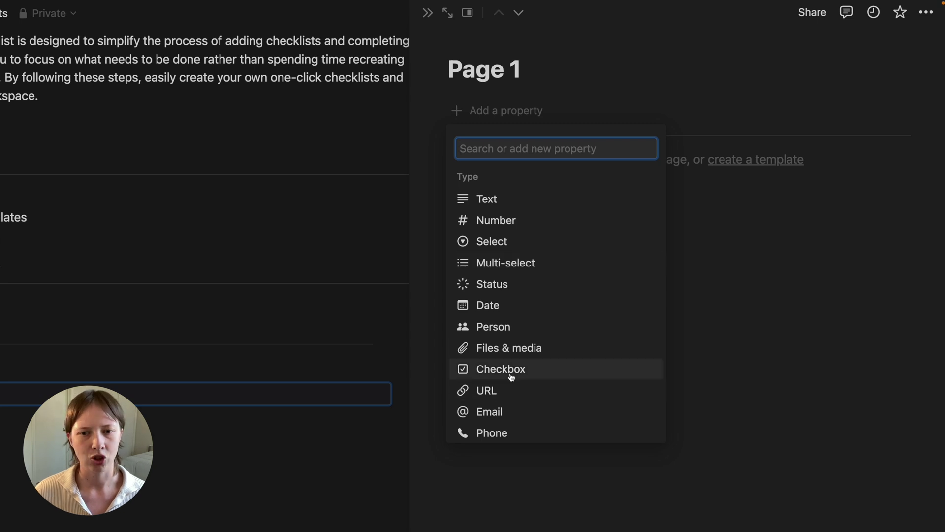
Add a checkbox property named Completed
click(586, 378)
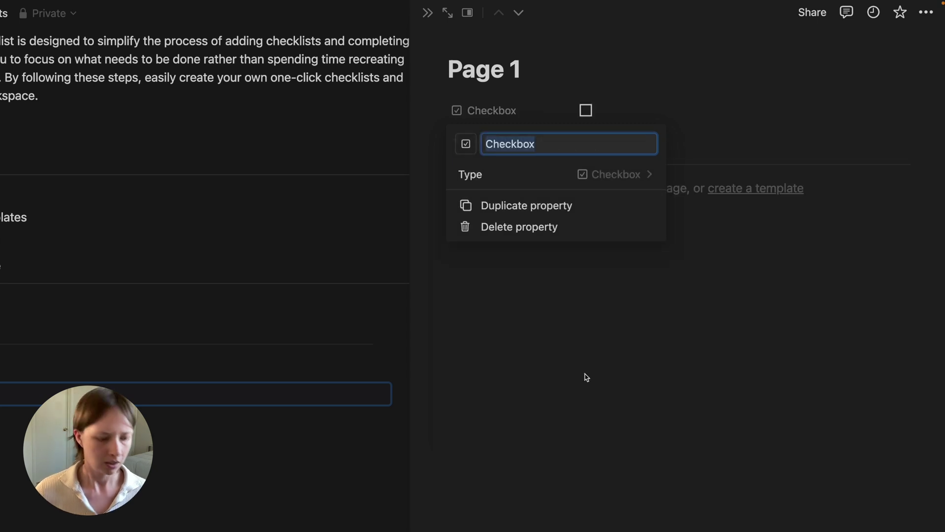
text(Completed)
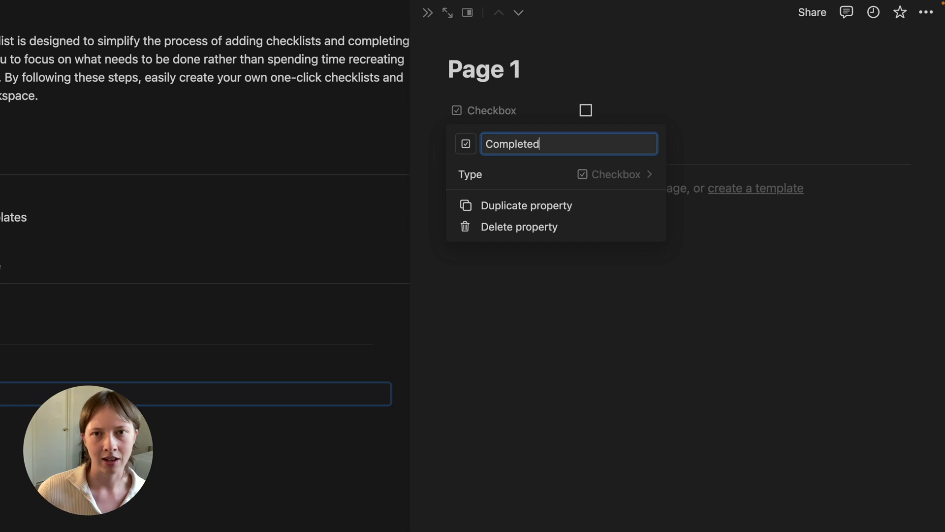
key(Return)
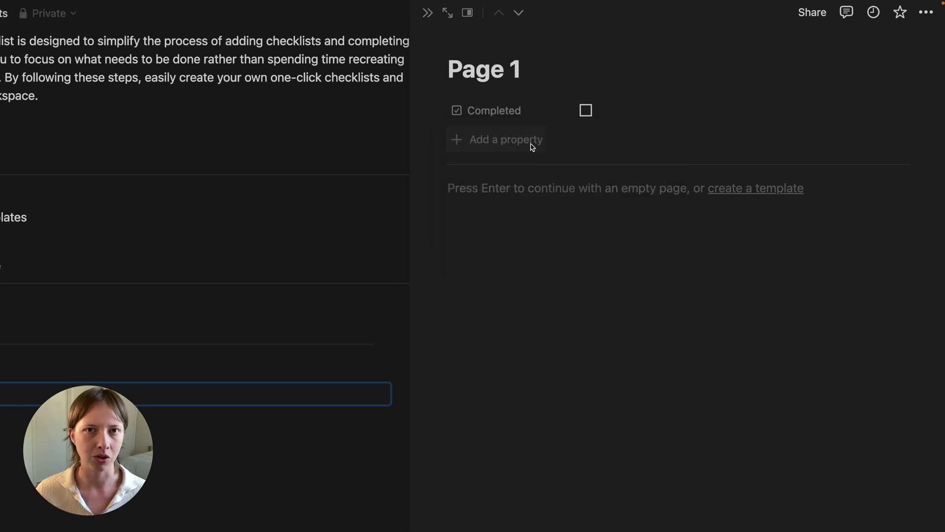
Add a Due Date date property with Month/Day/Year format
click(531, 144)
click(527, 342)
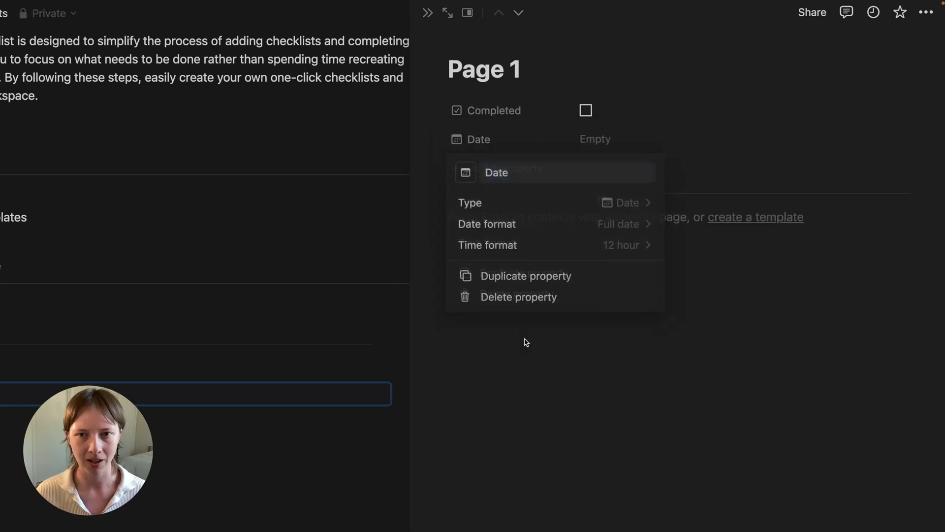
text(Due Da)
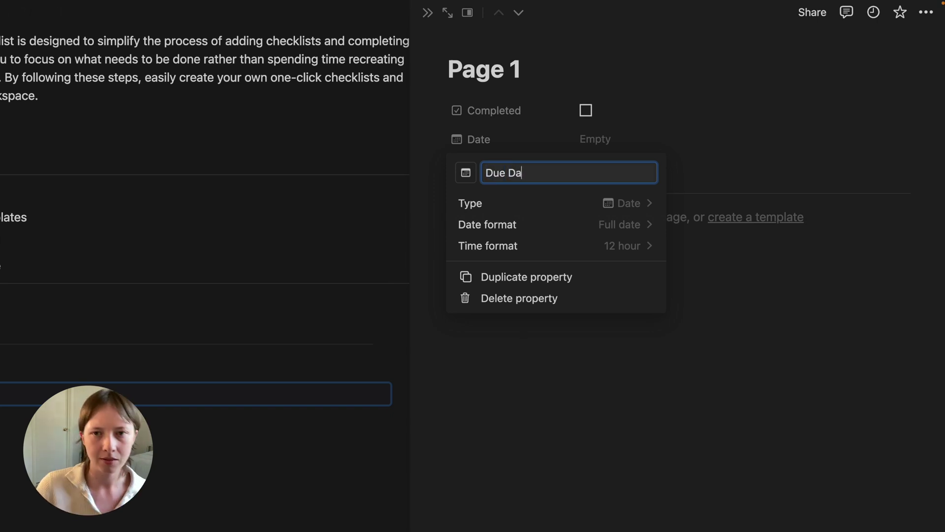
text(te)
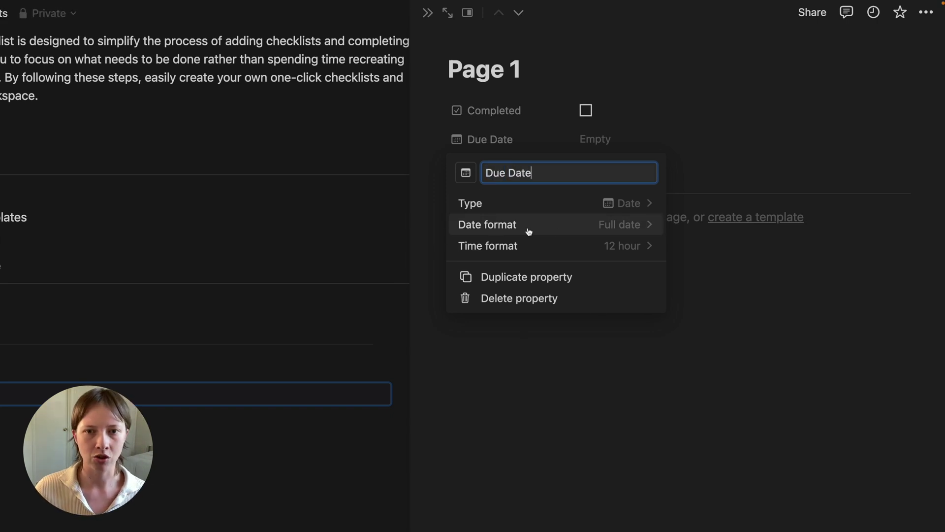
click(587, 226)
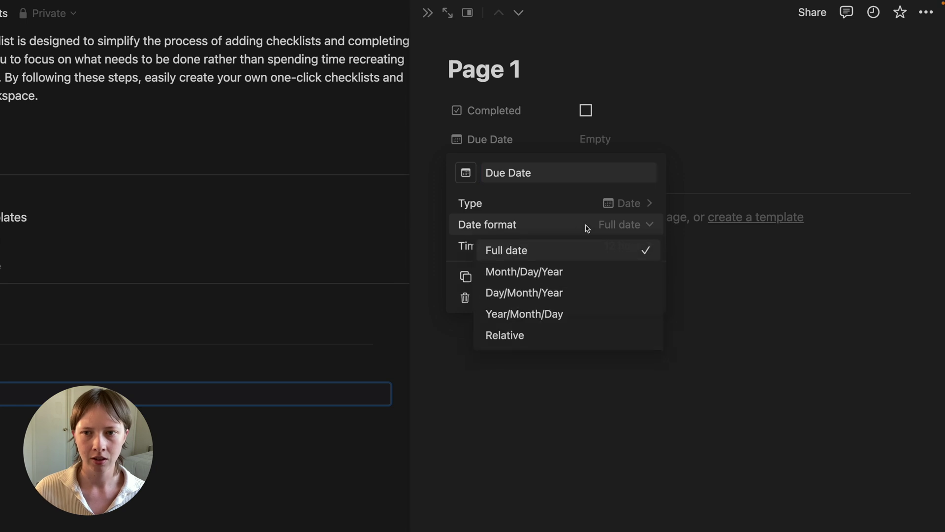
click(581, 274)
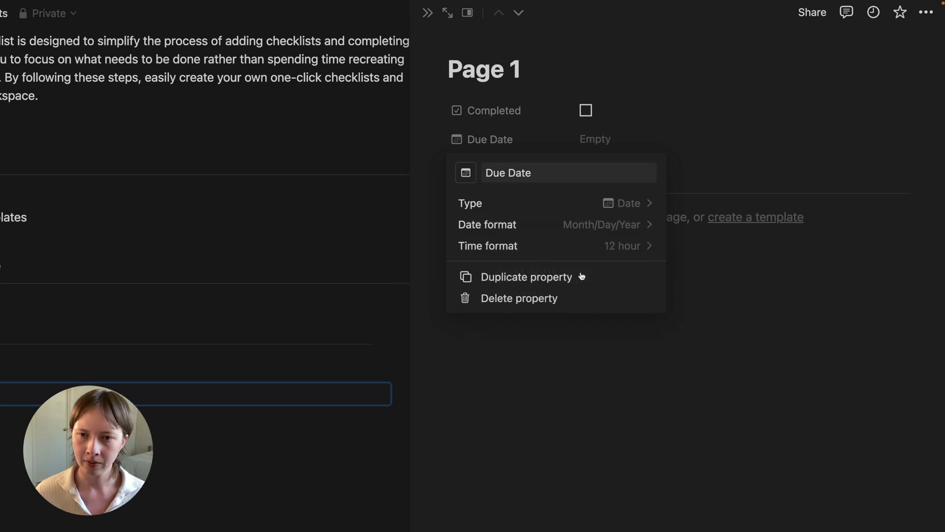
click(687, 137)
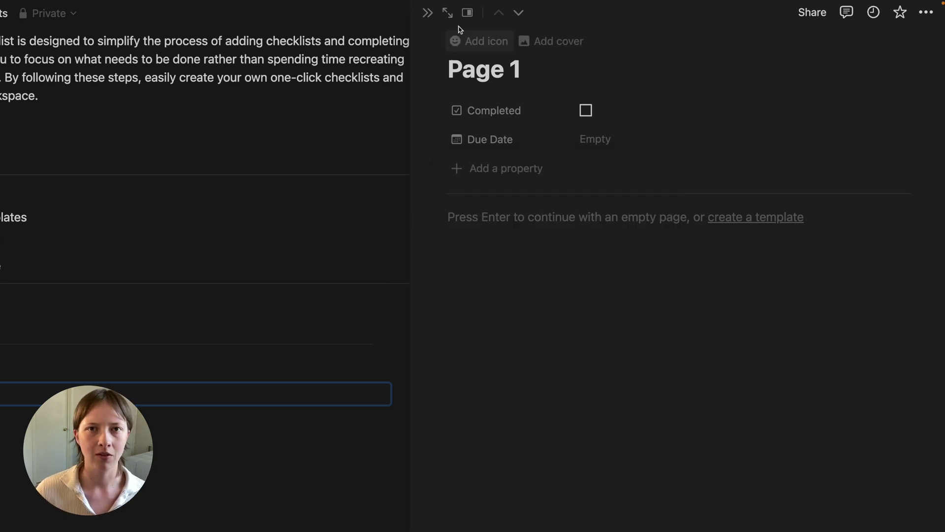
Delete Page 2 and Page 3, then rename Page 1 to 'Academic Planner'
click(428, 15)
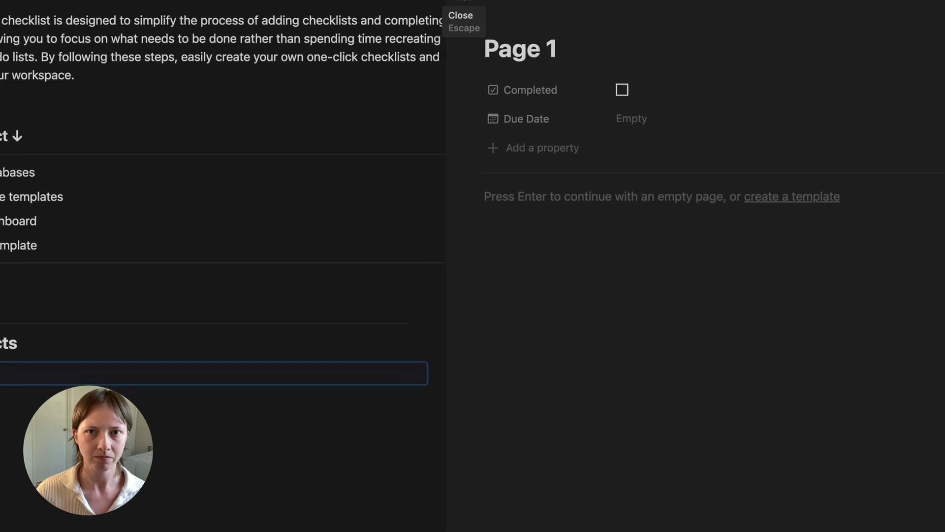
key(BackSpace)
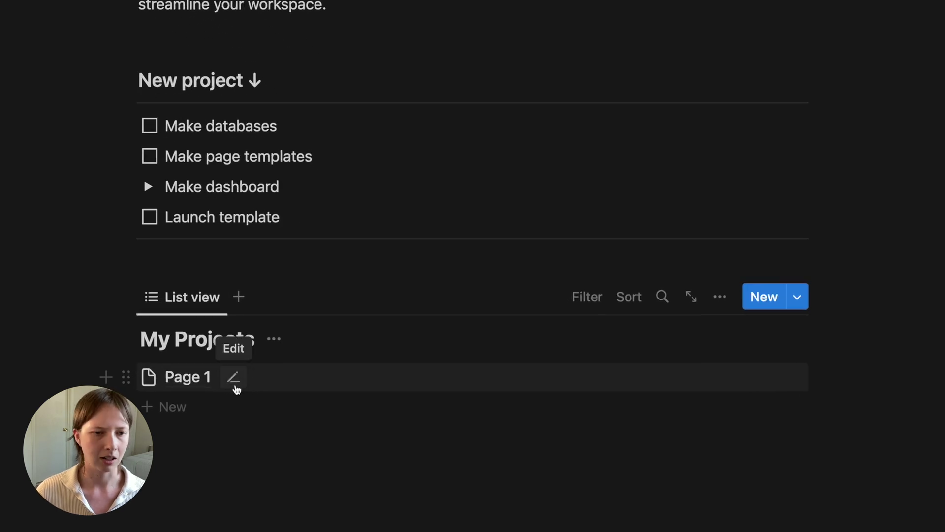
click(234, 377)
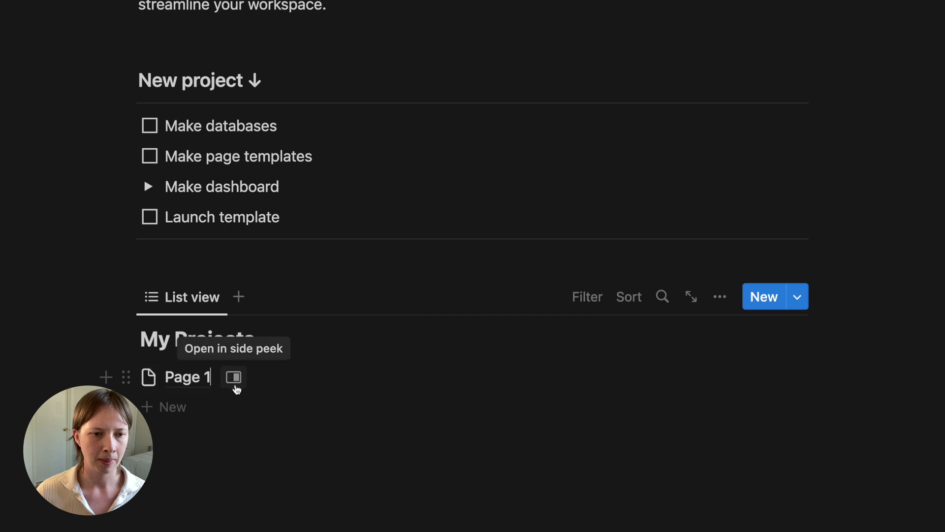
text(Academ)
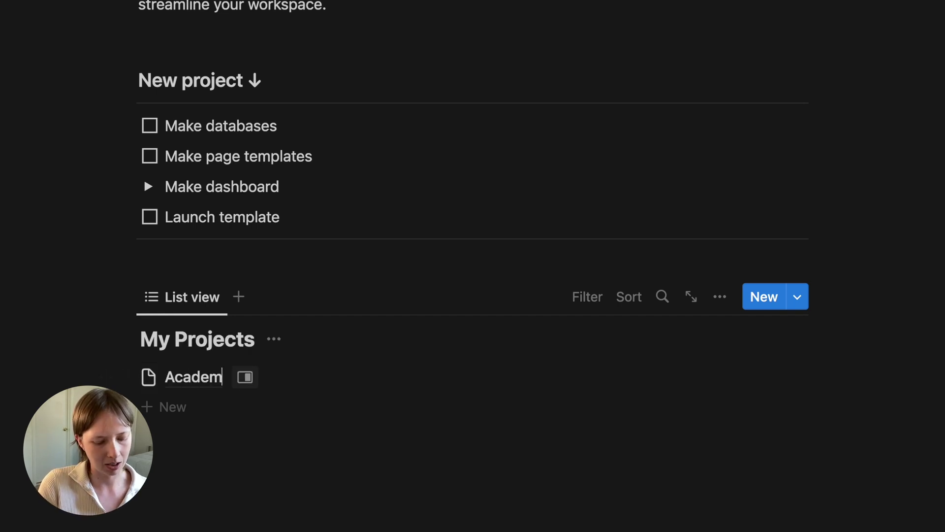
text(ic Planner)
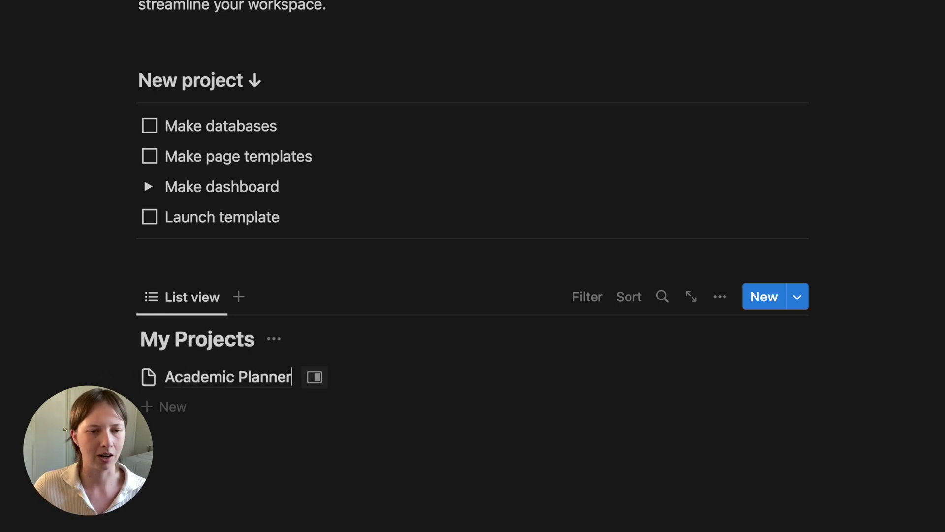
key(Return)
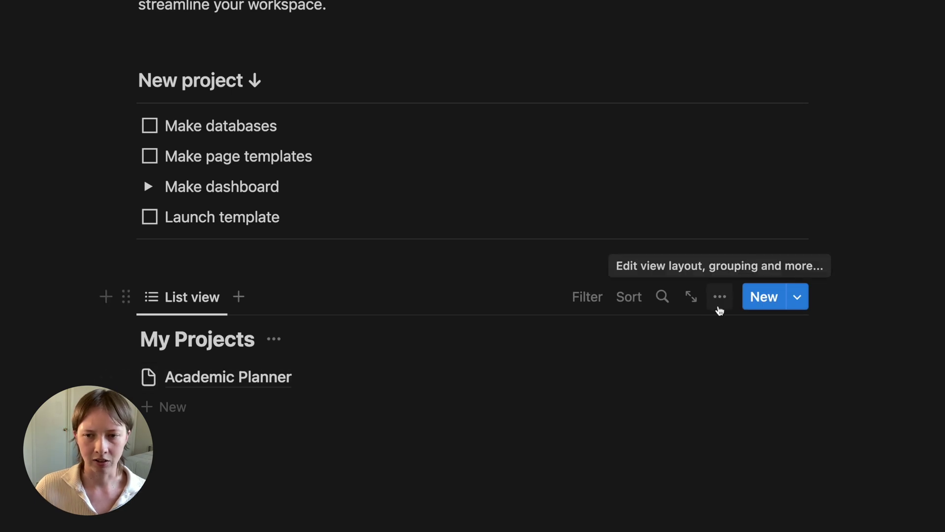
Make the list view show the Due Date and Completed properties, with Due Date first
click(719, 306)
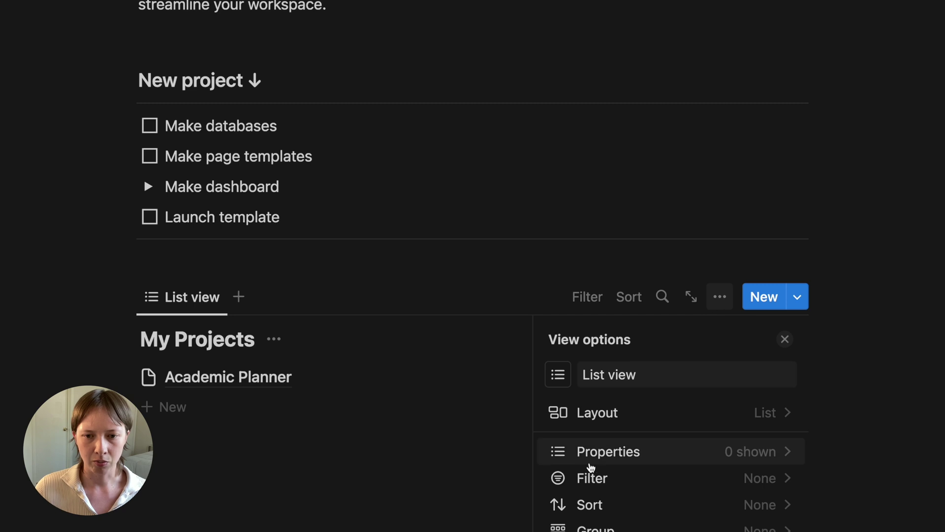
click(678, 453)
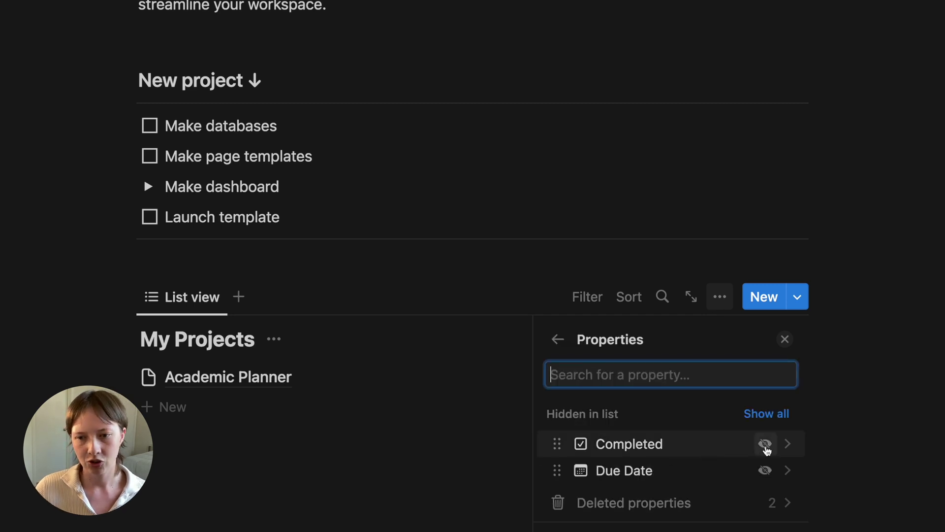
click(765, 445)
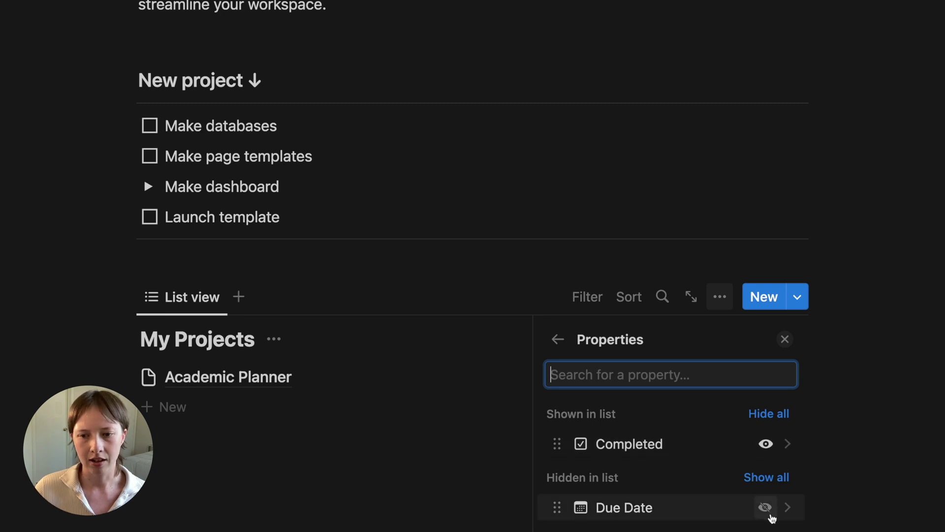
click(765, 507)
drag(638, 448, 646, 479)
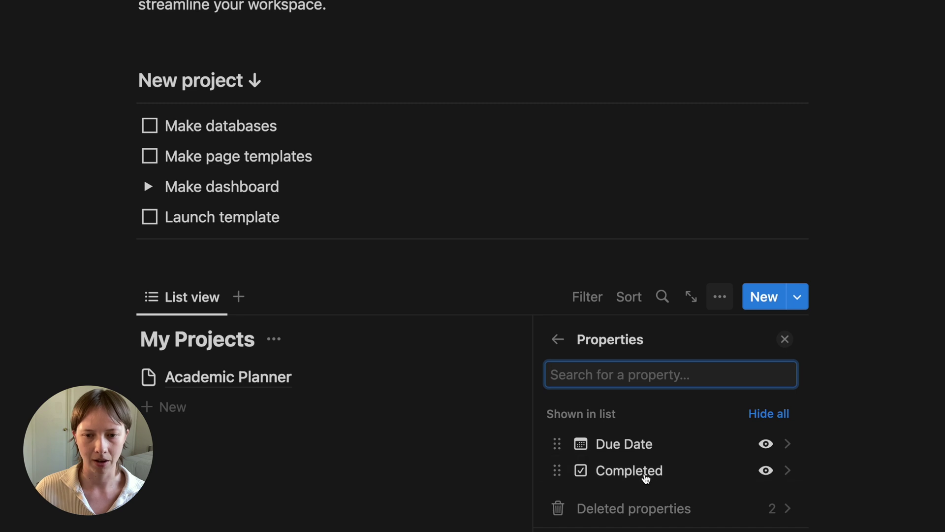
click(440, 526)
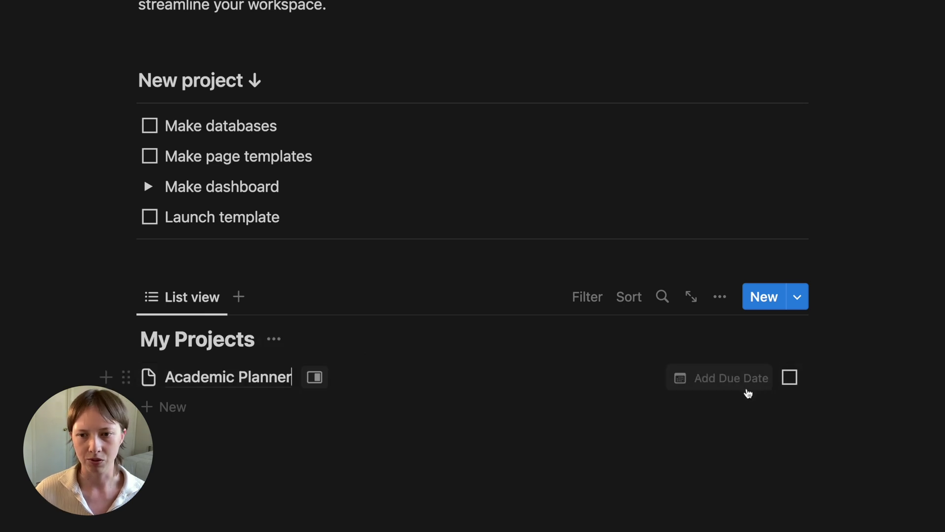
Set Academic Planner's due date to April 14, 2023
click(747, 390)
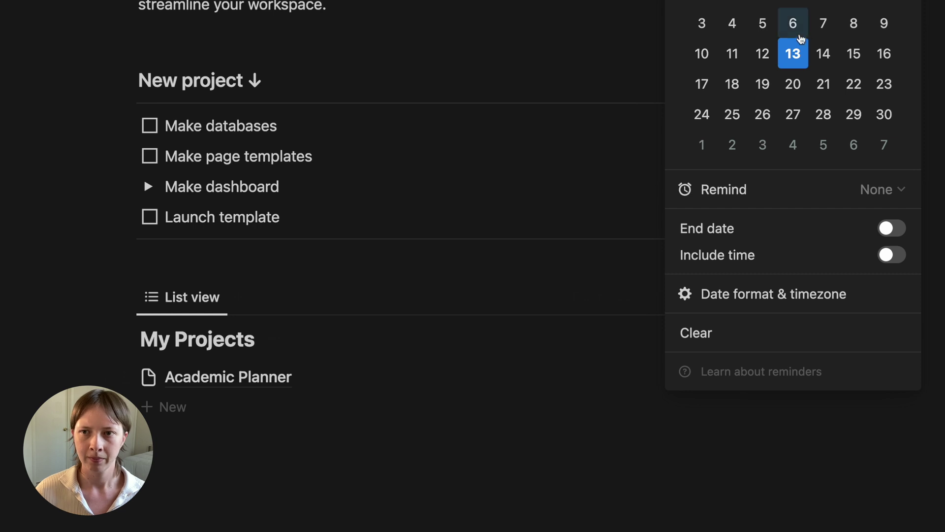
click(824, 54)
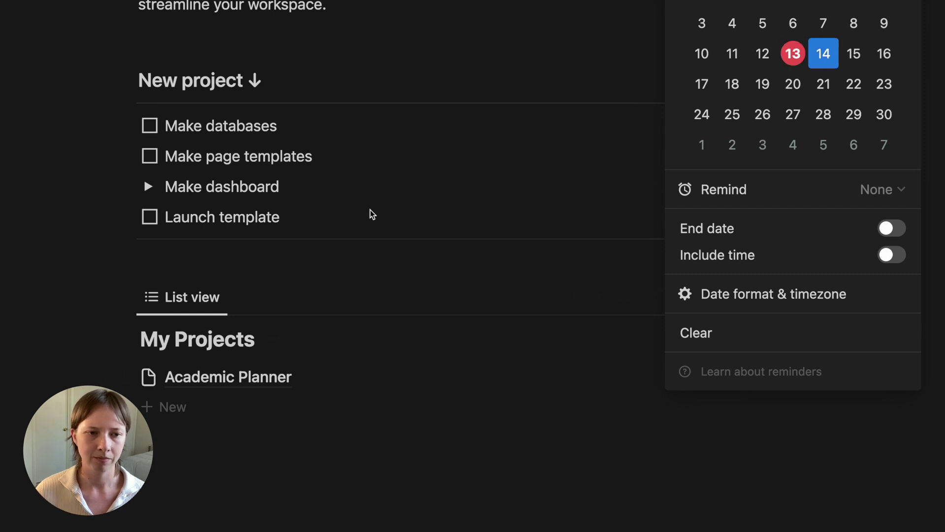
click(50, 372)
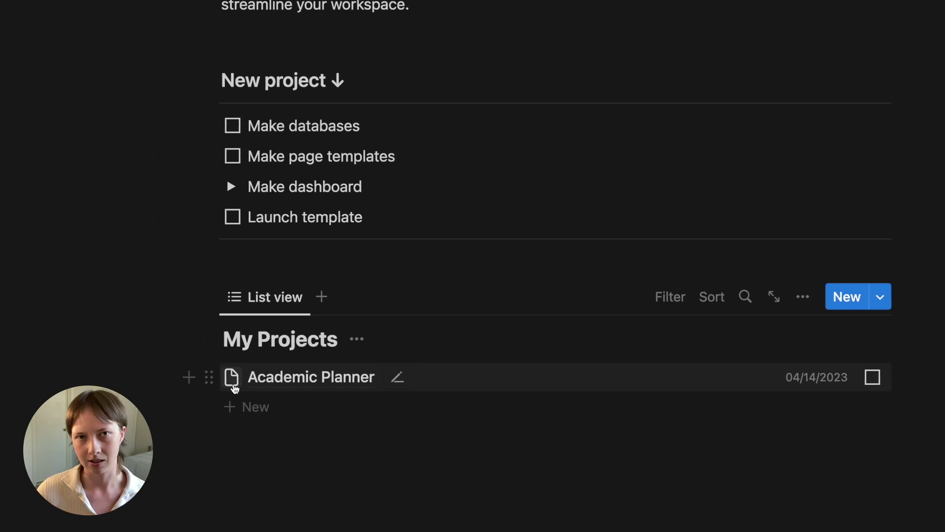
Give Academic Planner the graduation-cap icon found by searching 'learn' in Icons
click(248, 385)
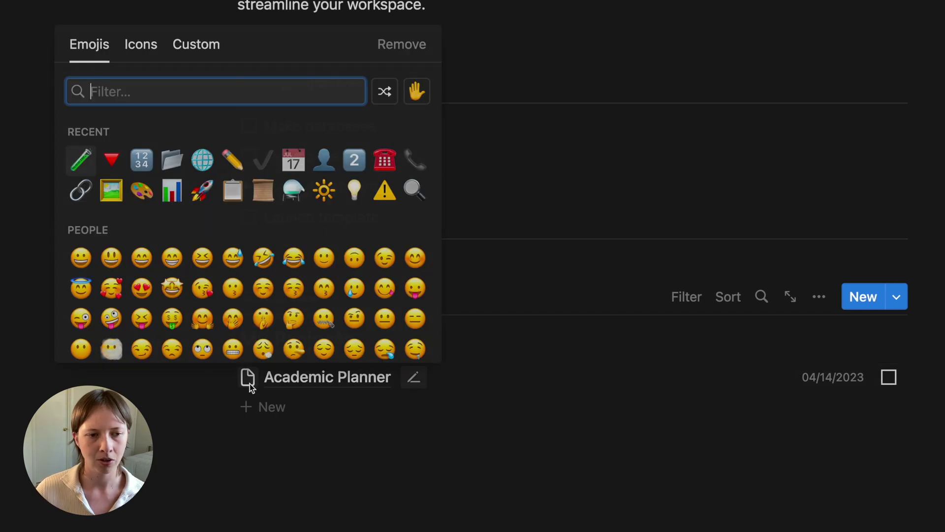
click(140, 59)
text(learn)
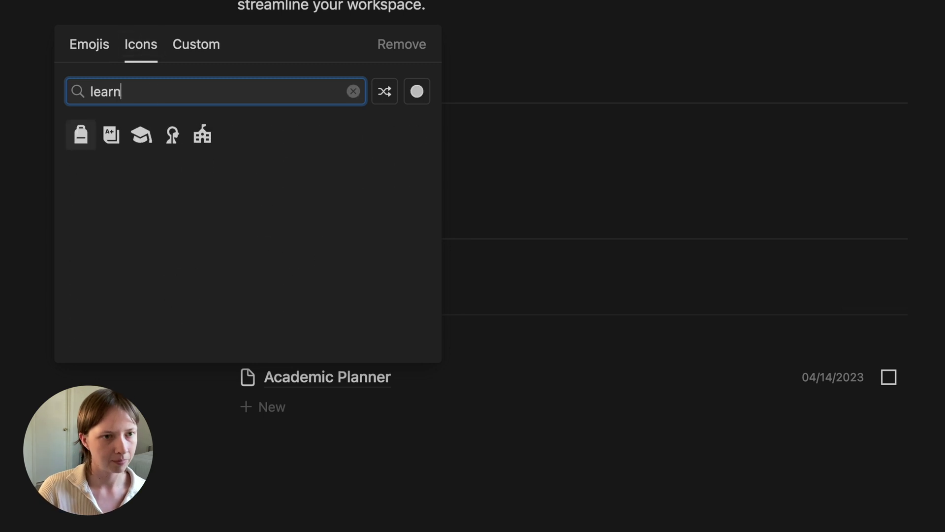
click(141, 135)
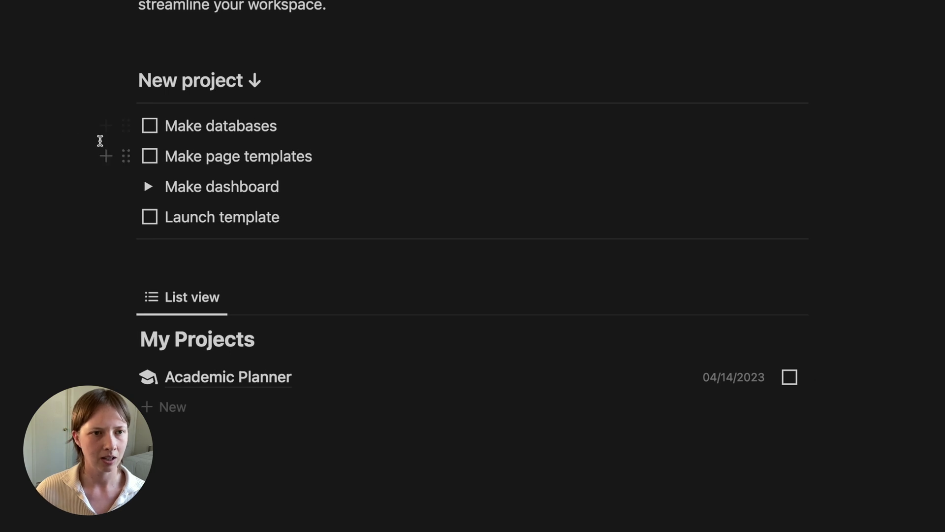
click(150, 132)
Enable sub-items with the default names on the My Projects list view, then expand Academic Planner
drag(114, 134, 321, 213)
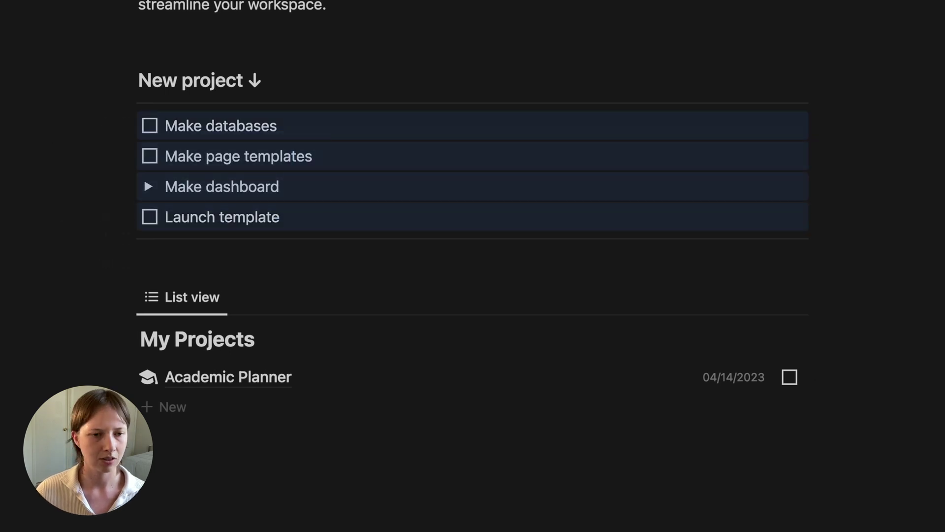
click(178, 262)
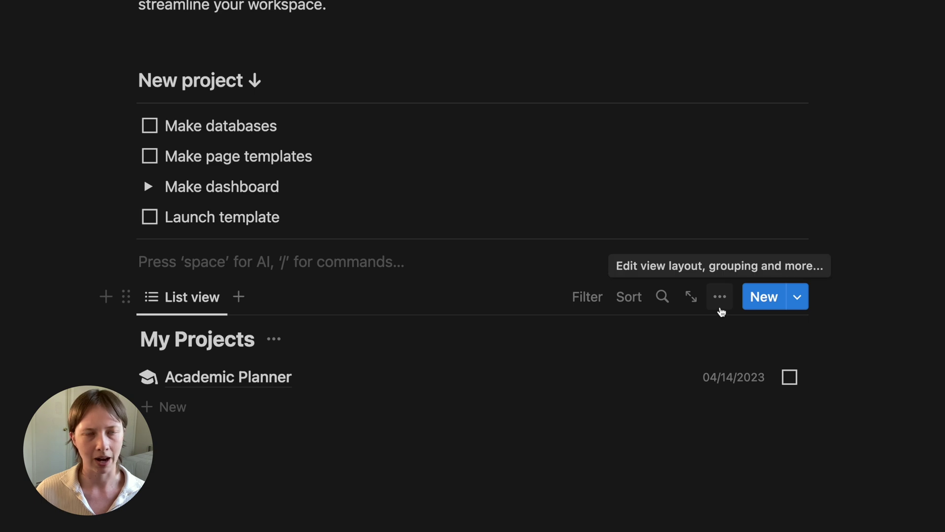
click(720, 308)
scroll(714, 345, down, 5)
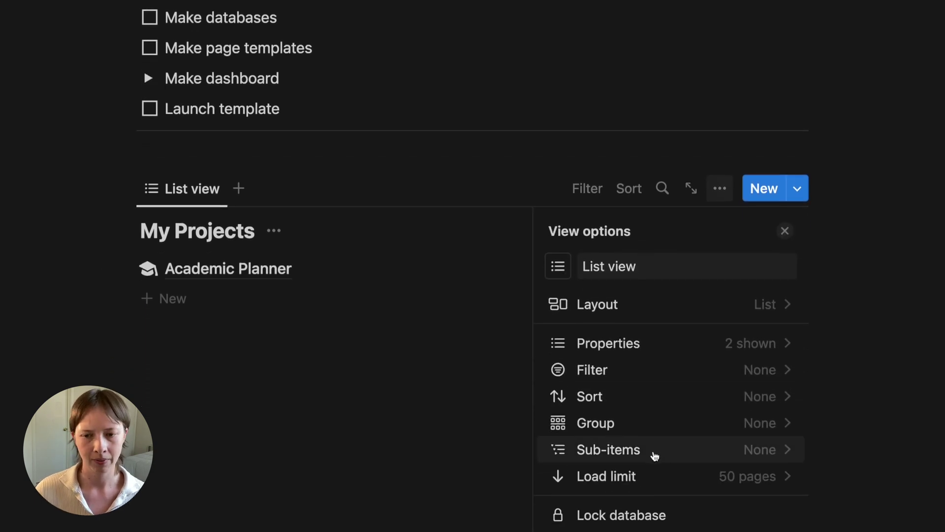
click(655, 453)
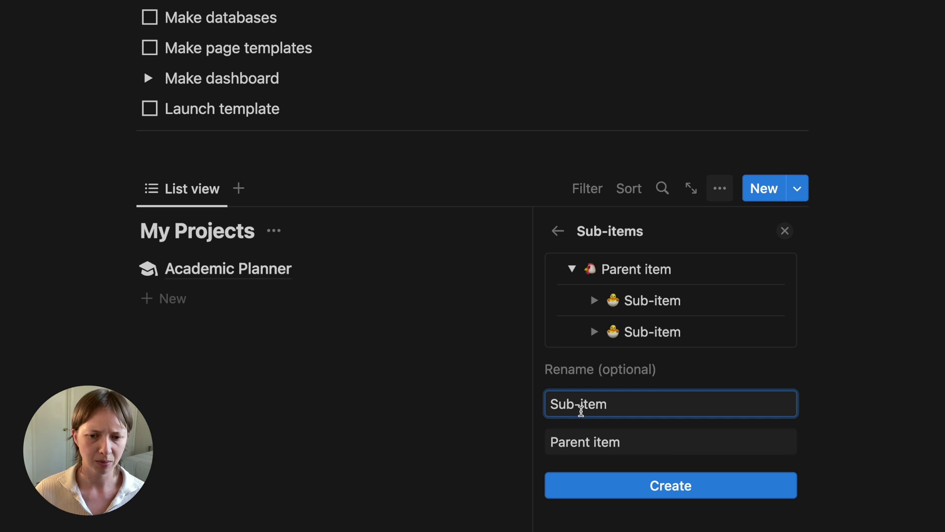
click(586, 442)
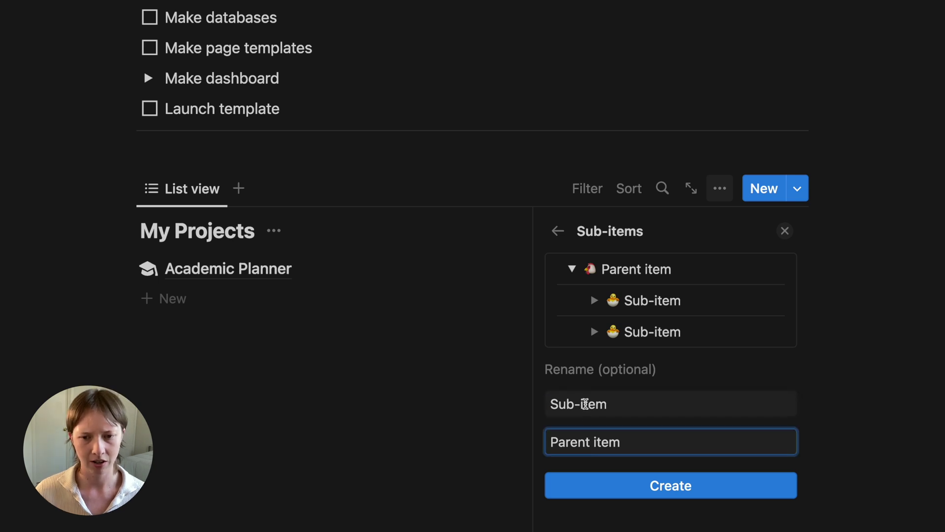
click(584, 404)
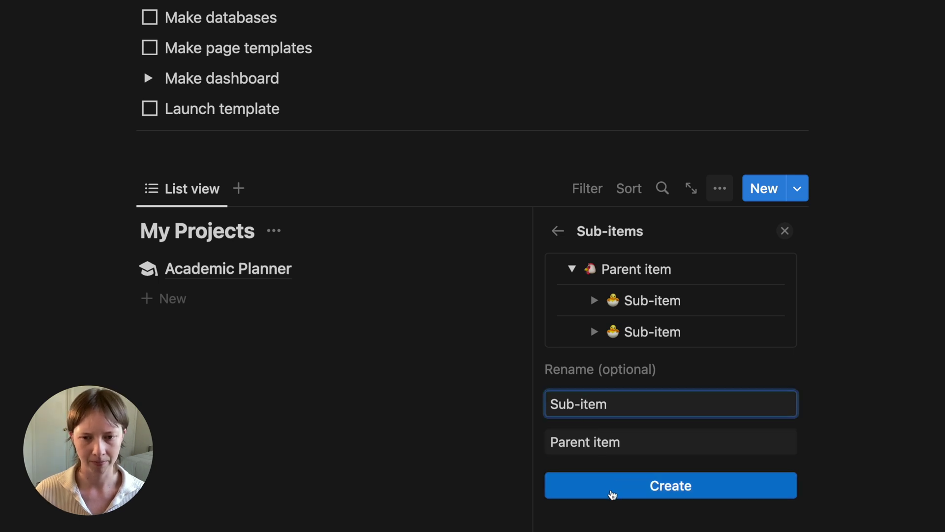
click(612, 495)
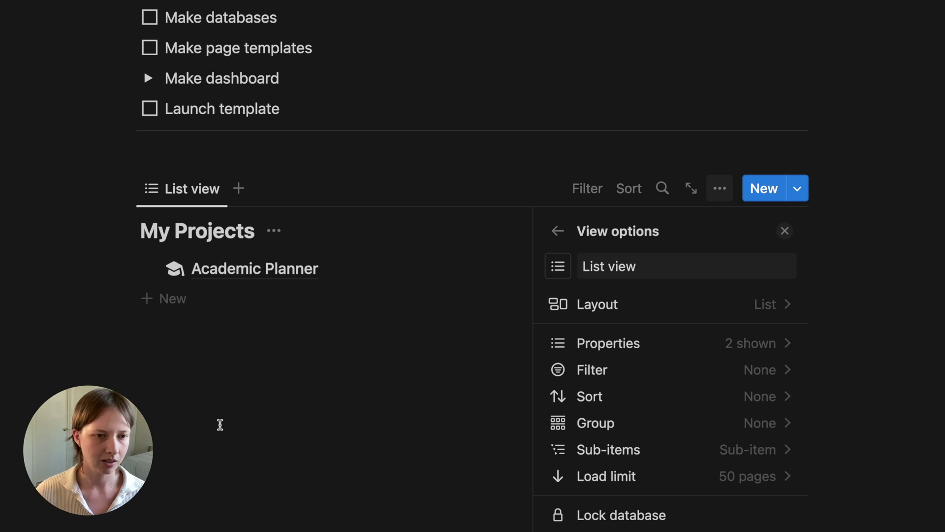
click(220, 424)
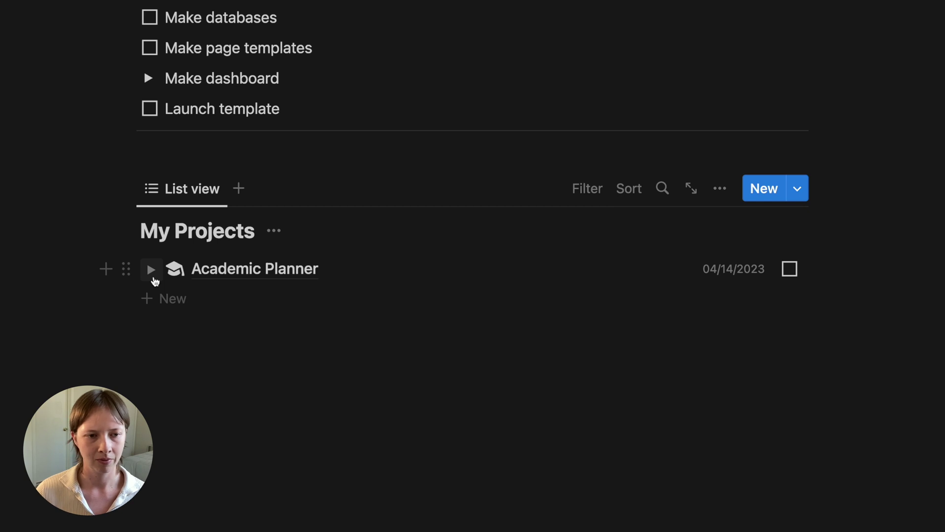
click(153, 278)
Add sub-items Make databases, Make page templates and Make dashboard under Academic Planner
click(154, 280)
click(153, 277)
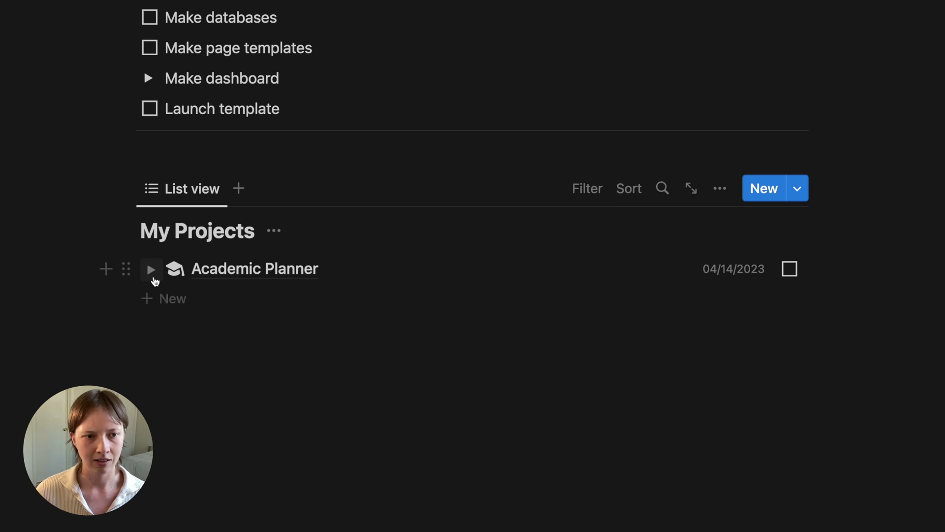
click(153, 277)
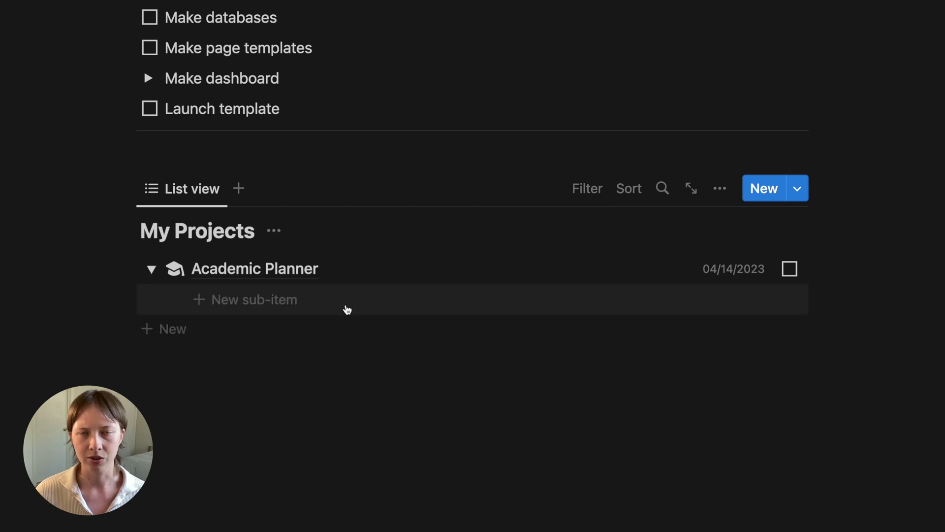
click(347, 310)
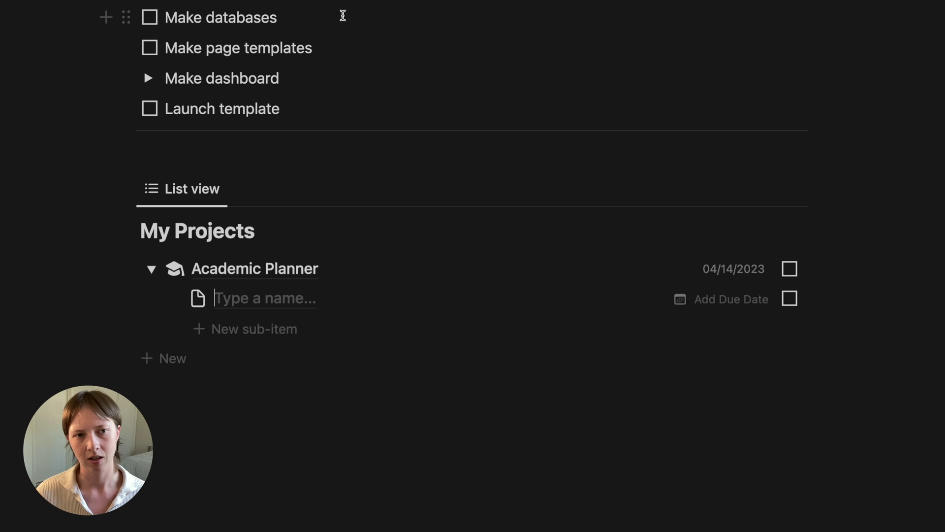
text(make databses)
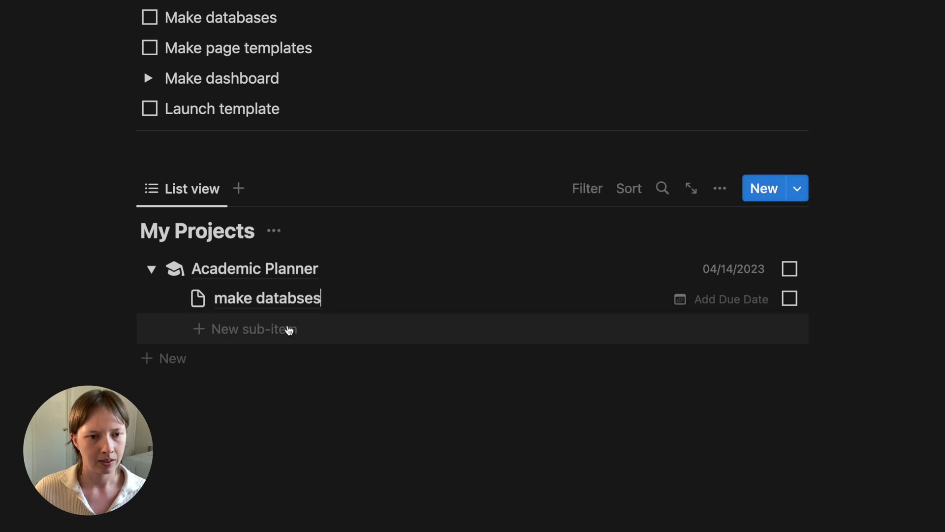
click(289, 328)
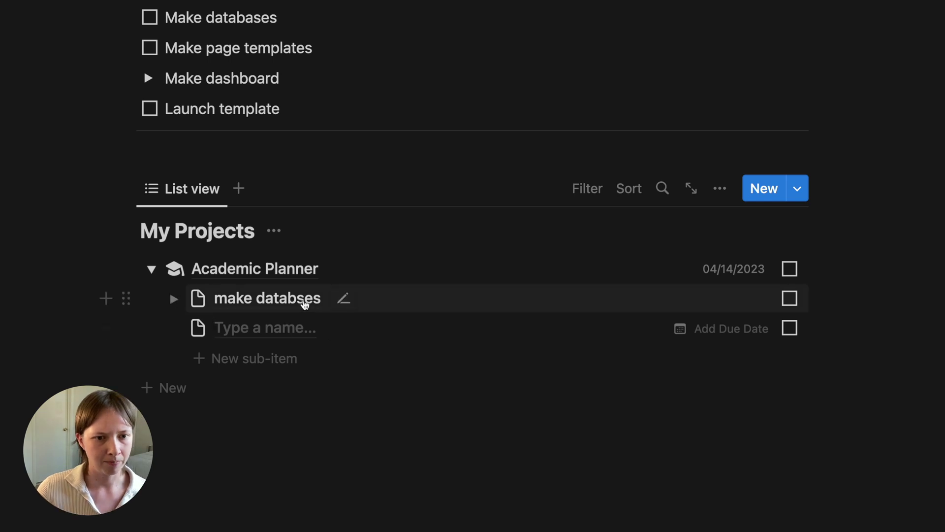
text(Make page tempaltes)
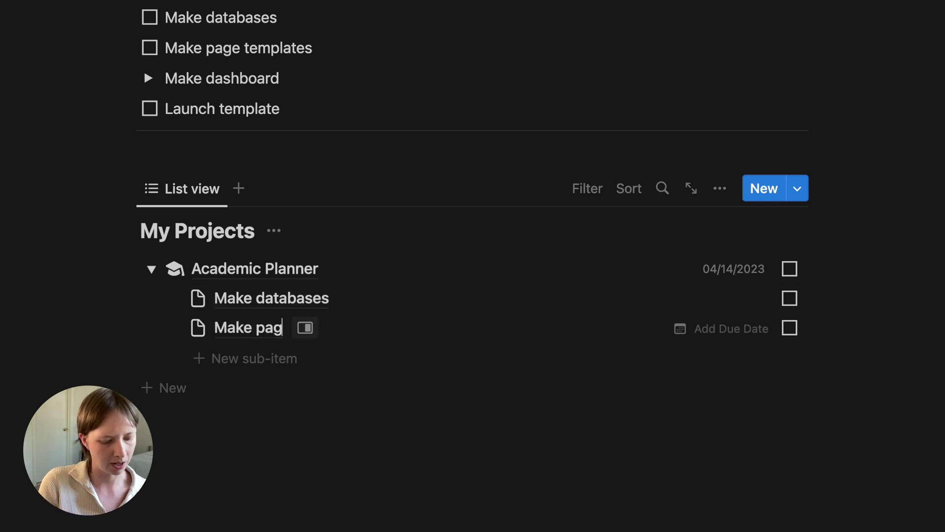
key(Return)
text(make)
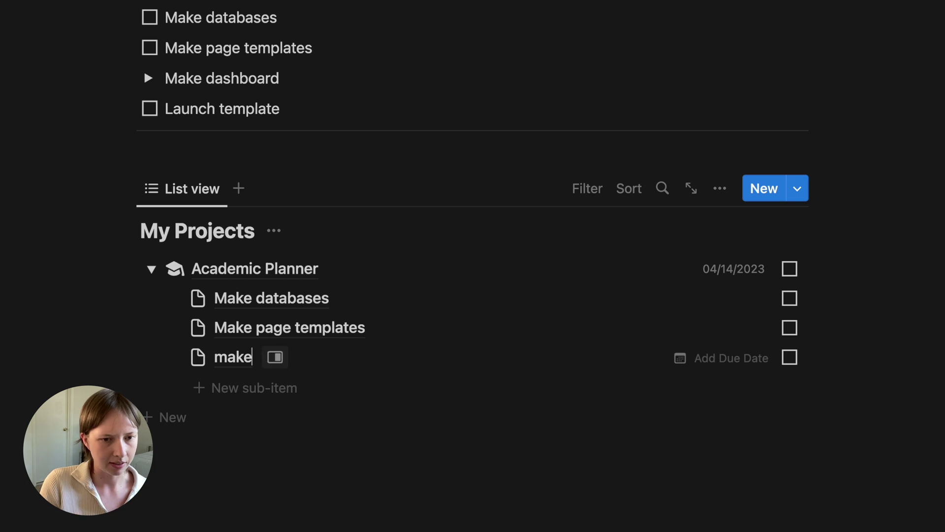
key(BackSpace)
key(BackSpace)
key(BackSpace)
key(BackSpace)
text(Make )
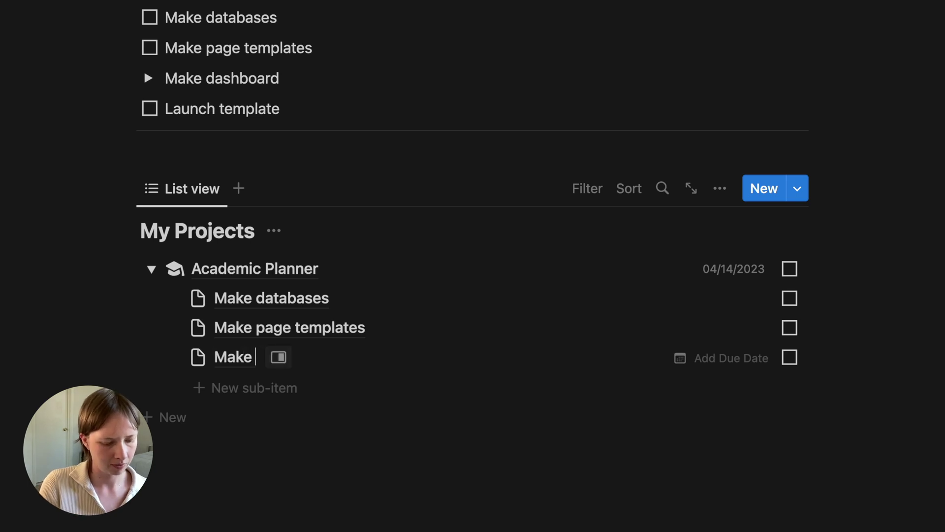
text(dashboard)
key(Escape)
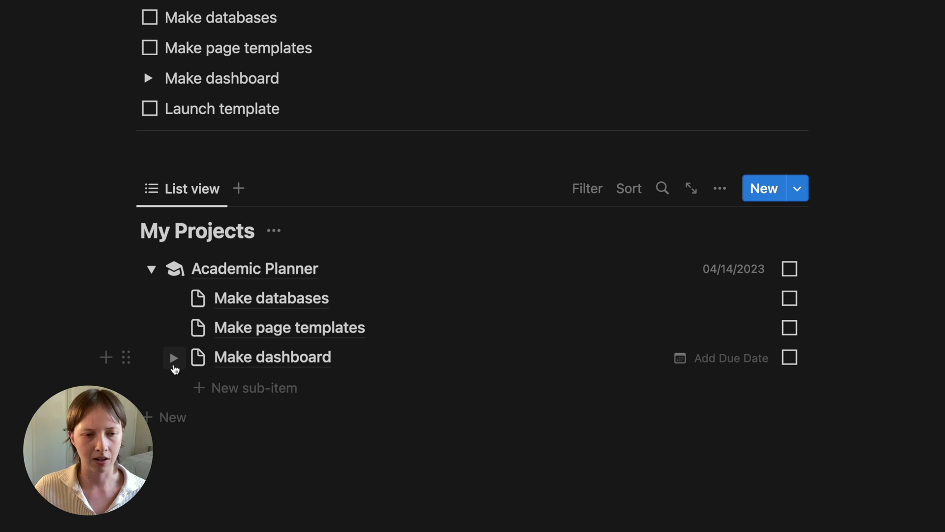
Nest 'Add page elements to dashboard' and 'Write documentation' under Make dashboard
click(174, 364)
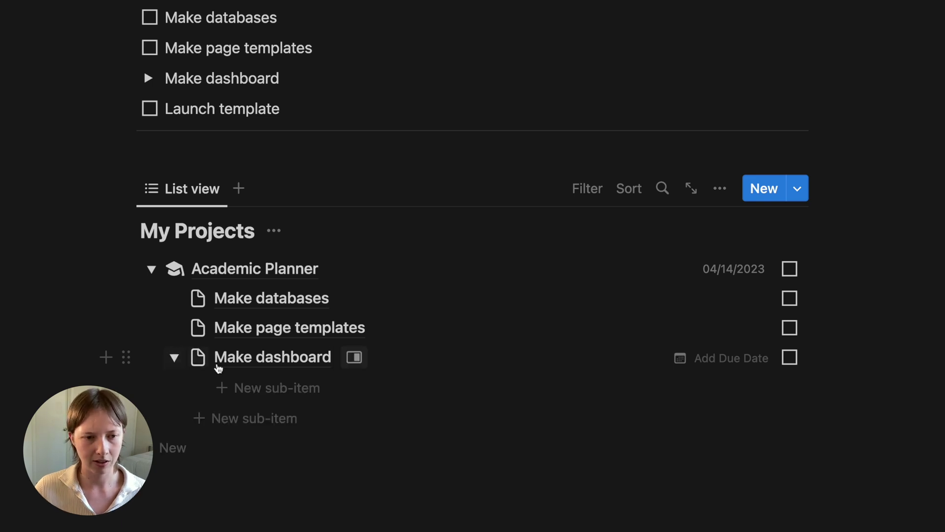
click(269, 394)
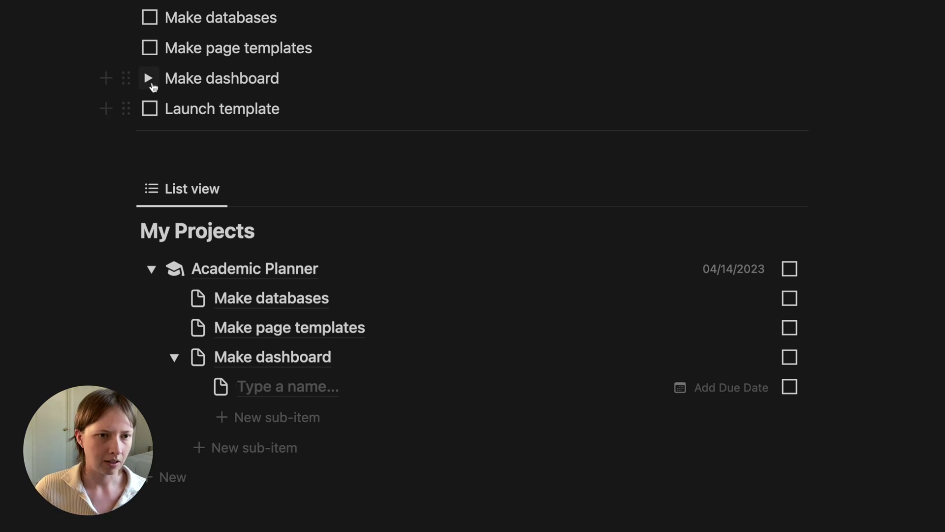
click(148, 77)
scroll(246, 249, down, 4)
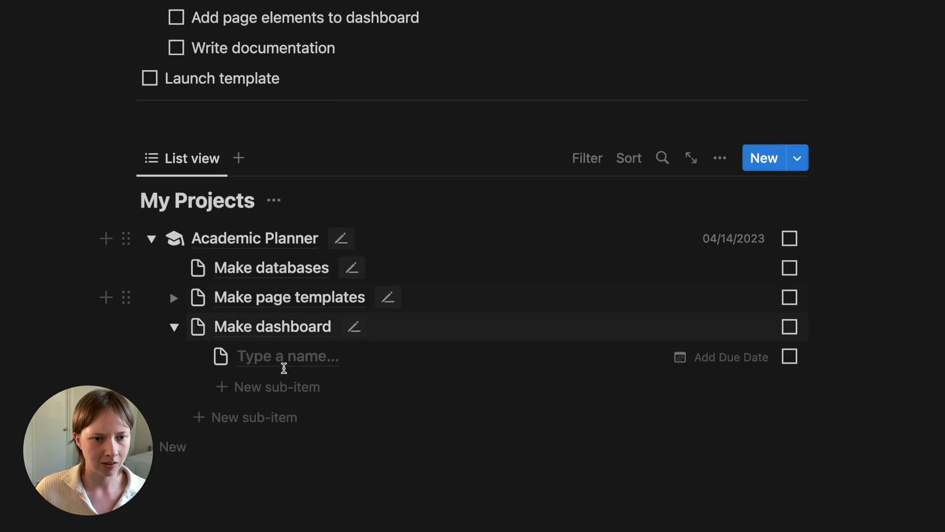
text(Add page )
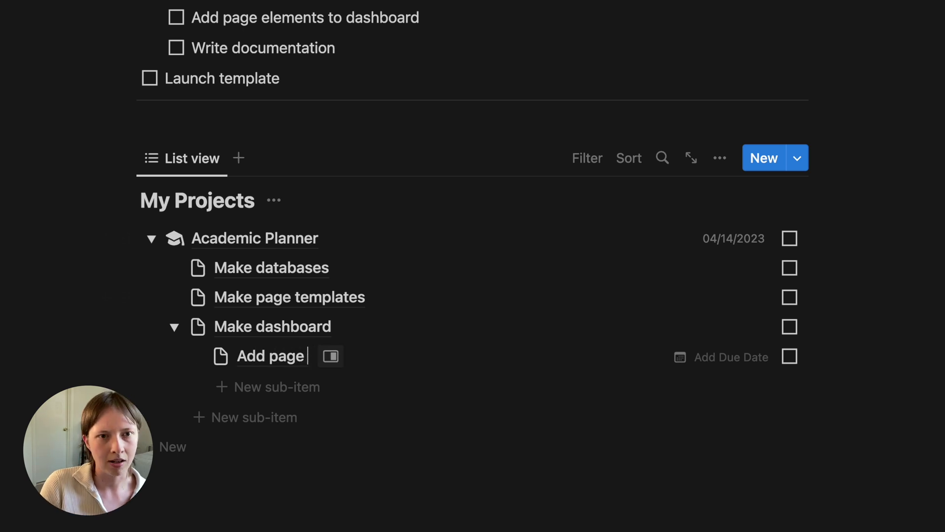
text(elements to )
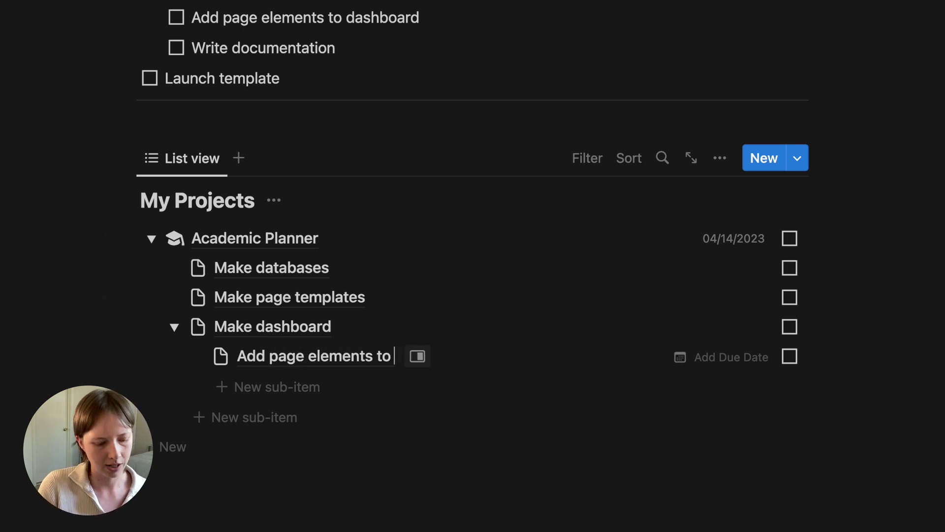
text(dashboard)
key(Return)
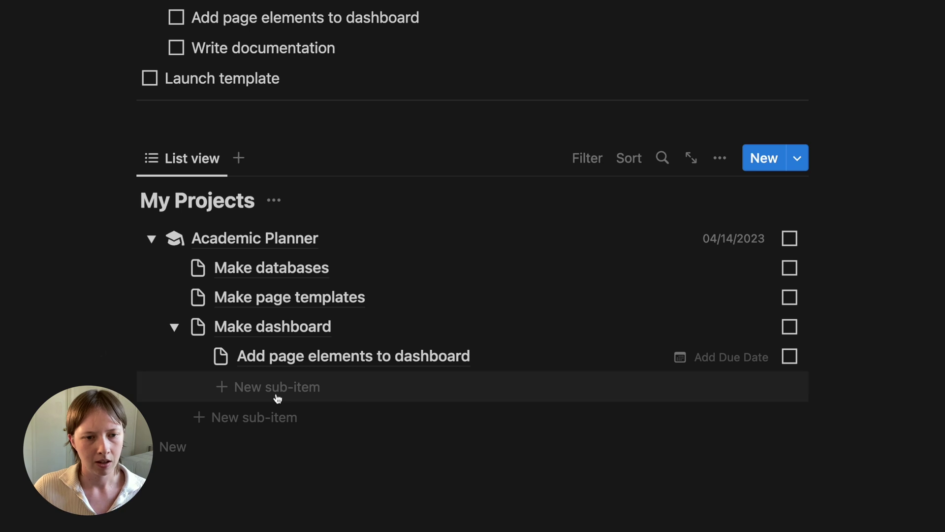
click(269, 389)
text(Write d)
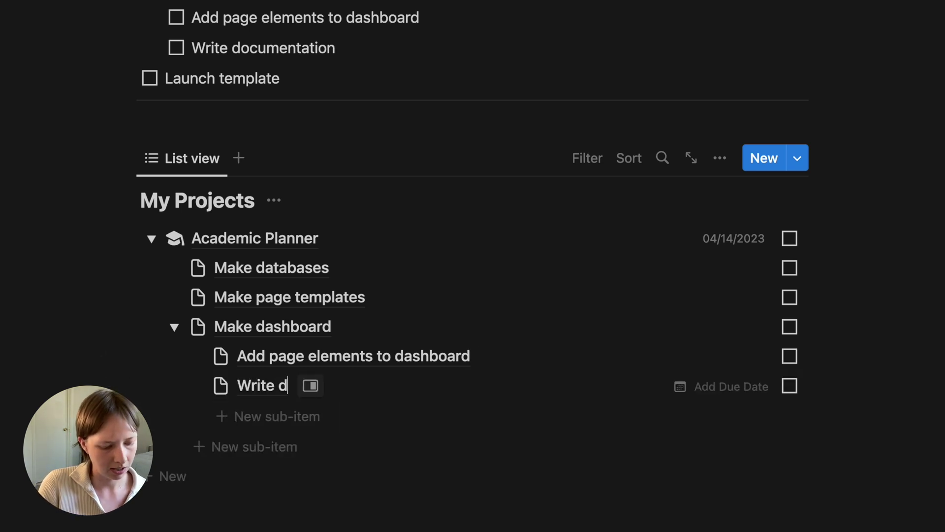
text(ocumentation)
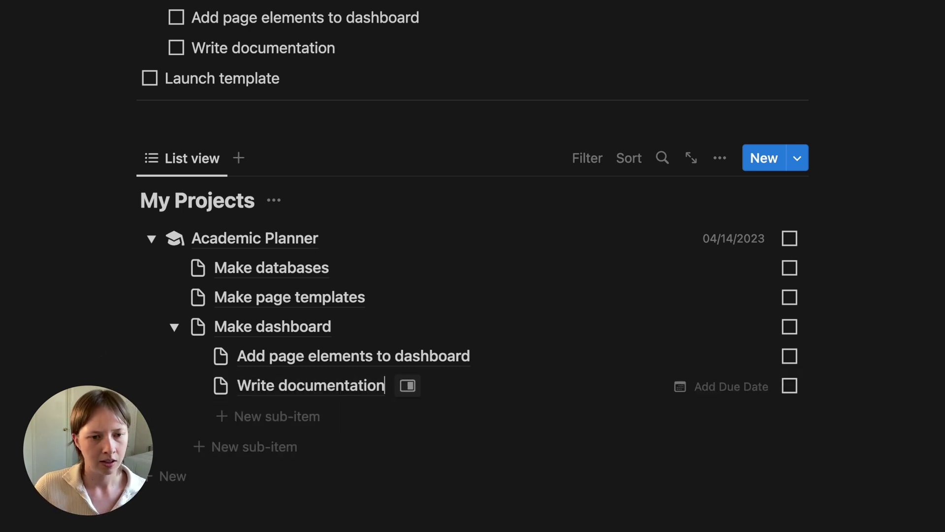
key(Return)
click(174, 327)
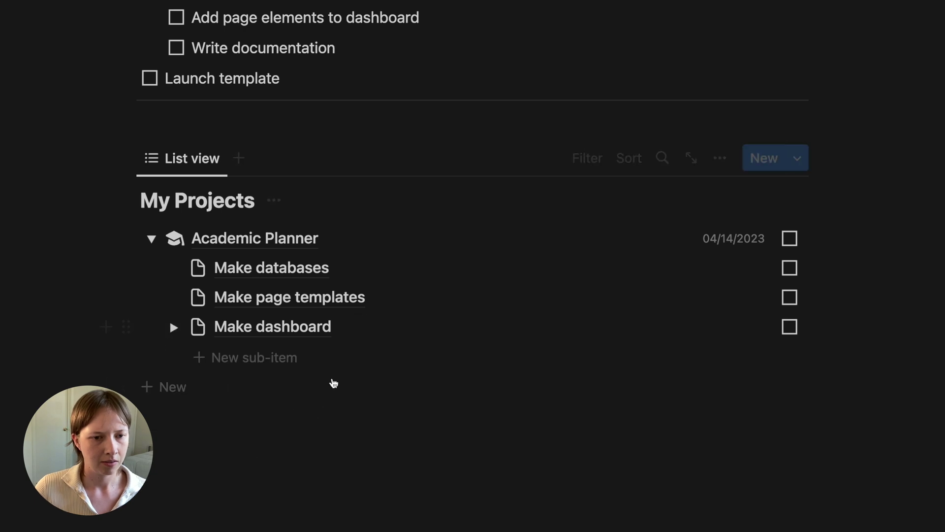
Add a final Launch template sub-item under Academic Planner and toggle its sub-items
click(233, 366)
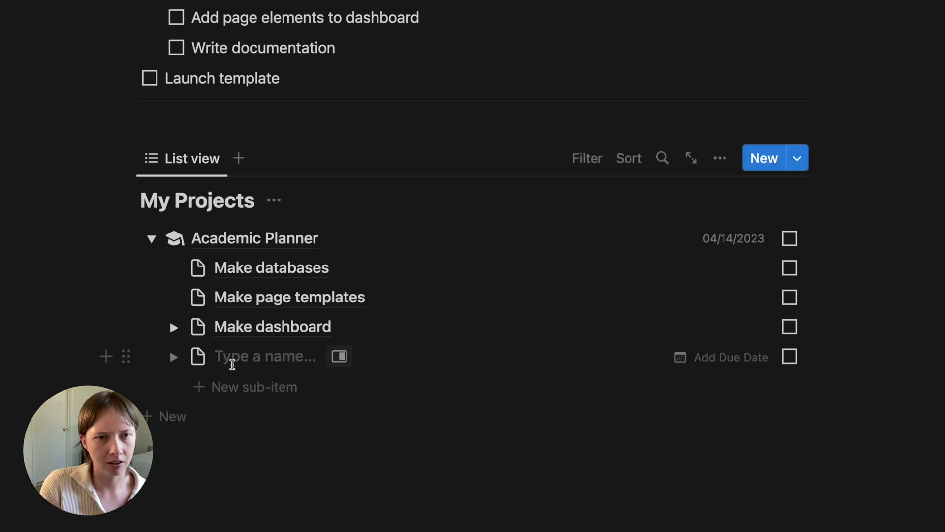
text(Launch)
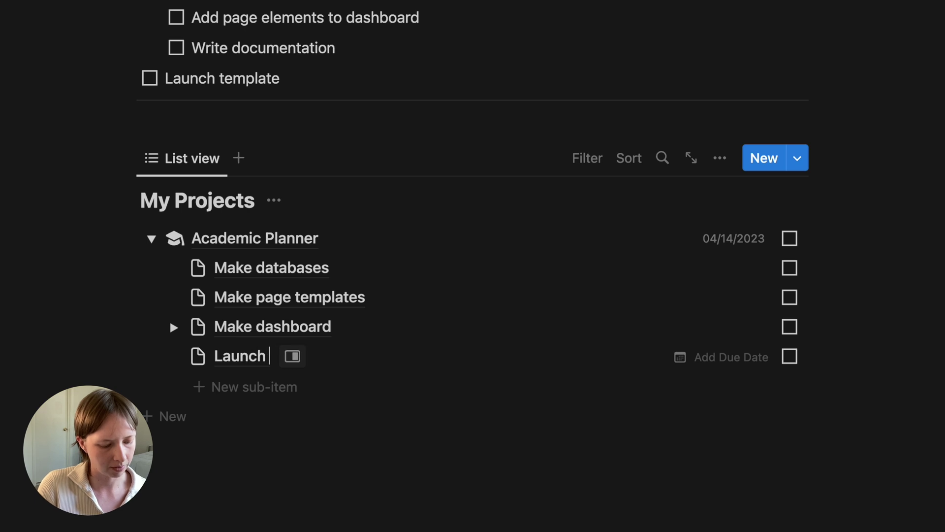
text( template)
click(151, 238)
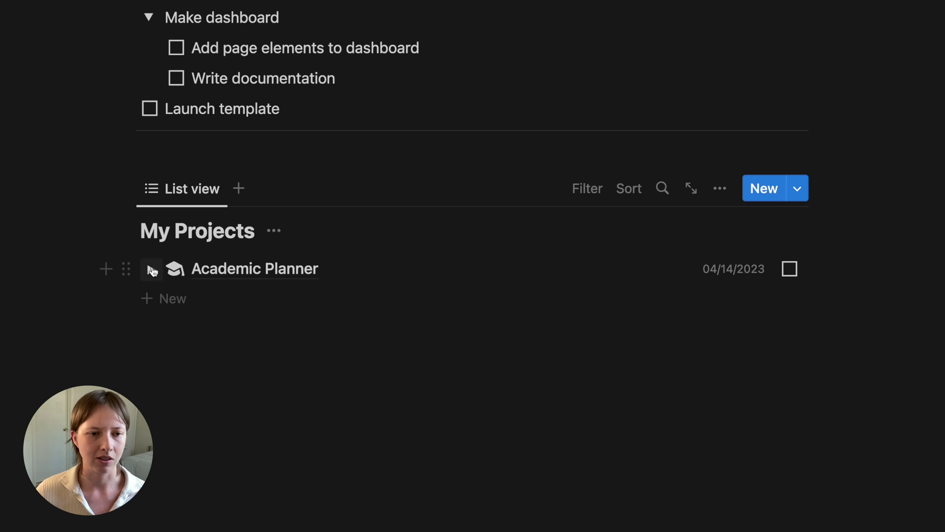
click(151, 269)
scroll(173, 290, down, 1)
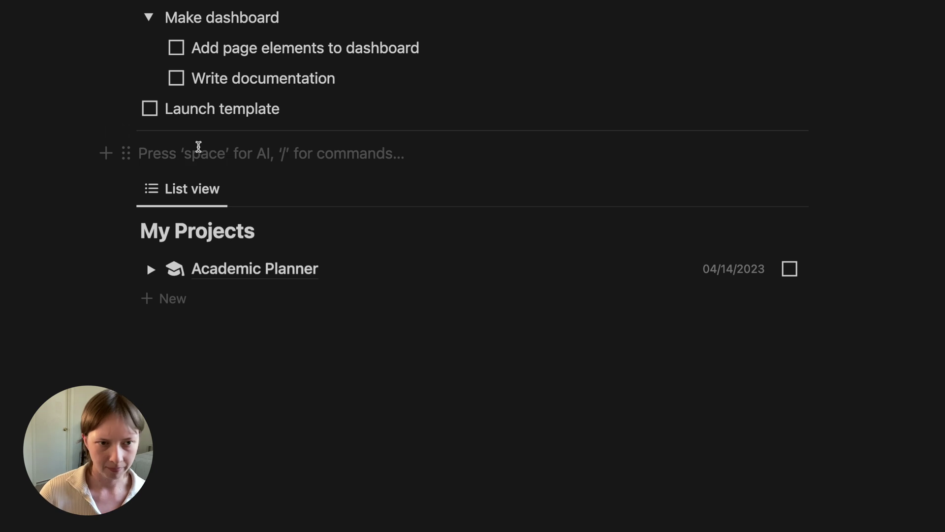
Insert a button block named 'New Project' below the checklist
key(Return)
key(Return)
key(Up)
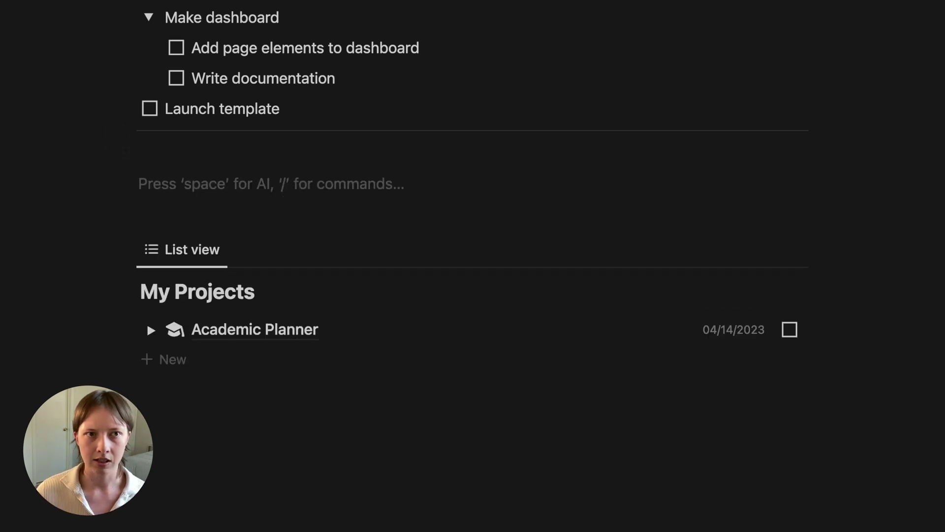
text(/button)
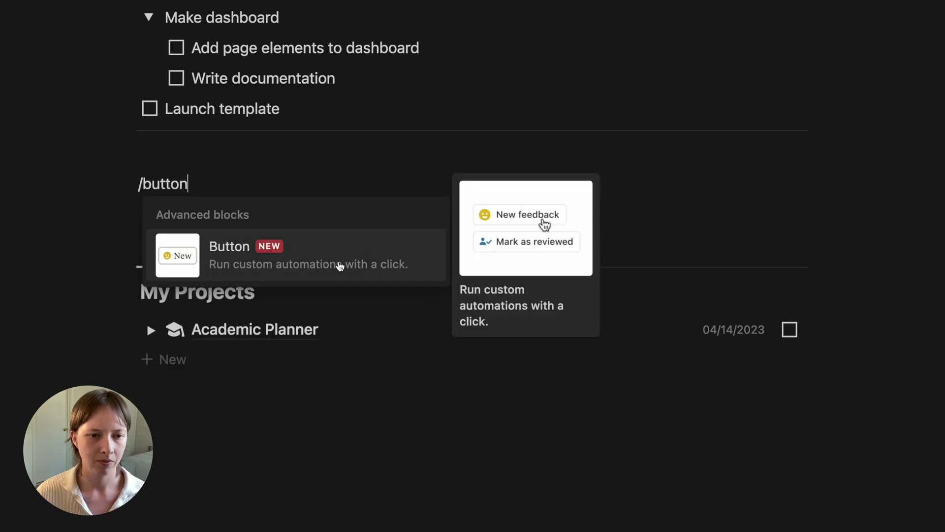
click(338, 261)
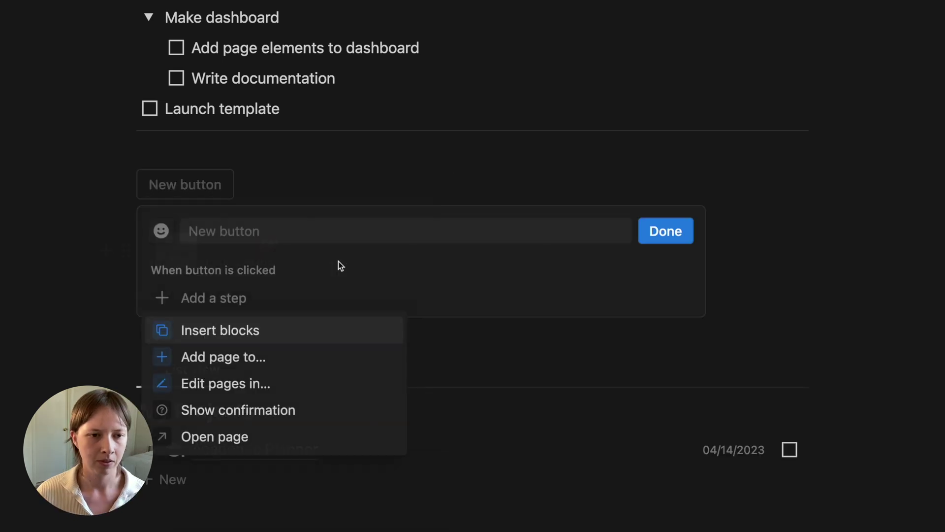
click(229, 231)
click(229, 231)
text(New )
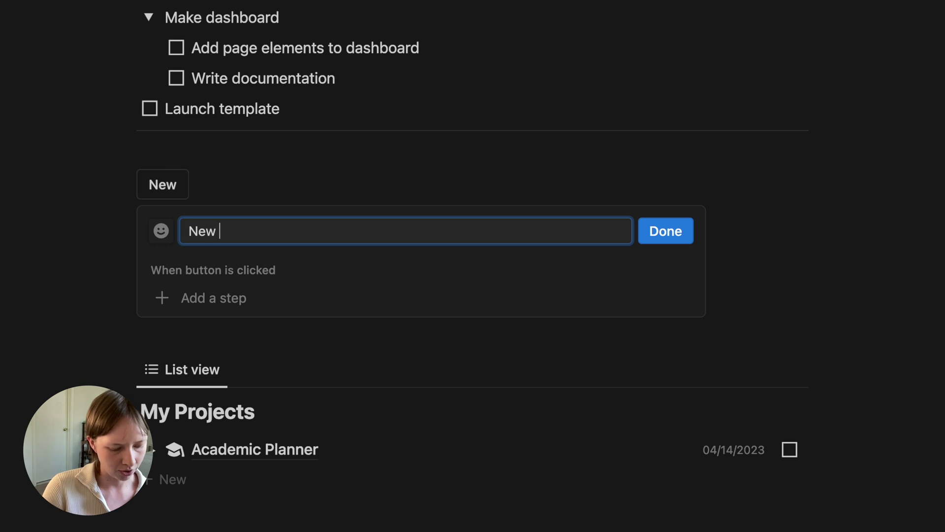
text(Project)
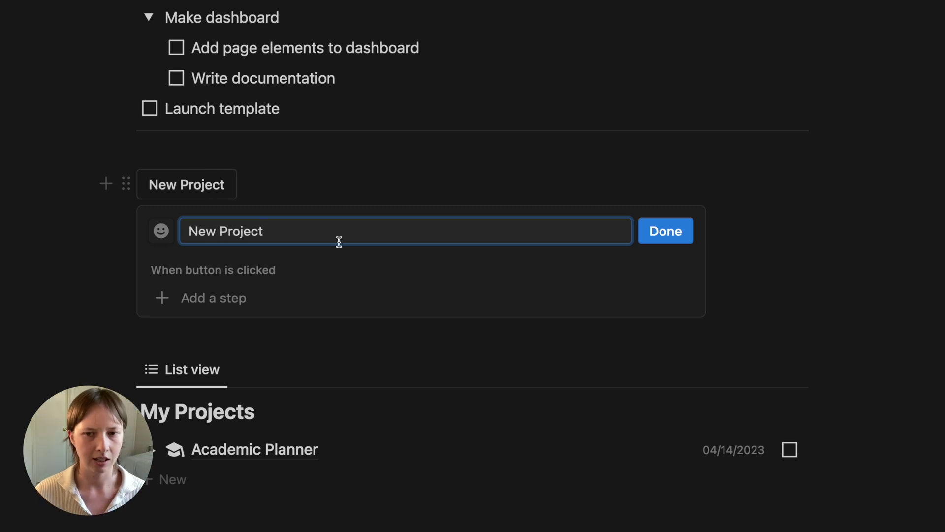
Give the New Project button the plus circle icon
scroll(339, 242, down, 3)
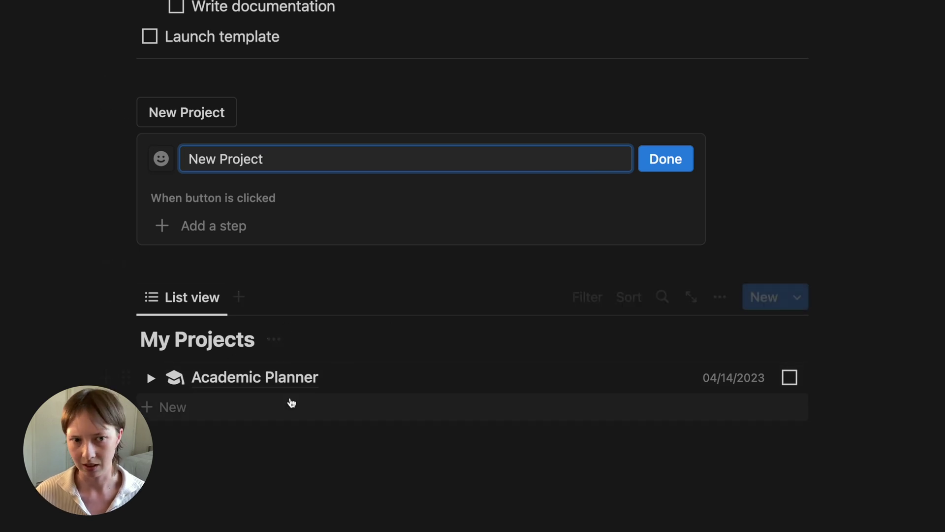
click(160, 160)
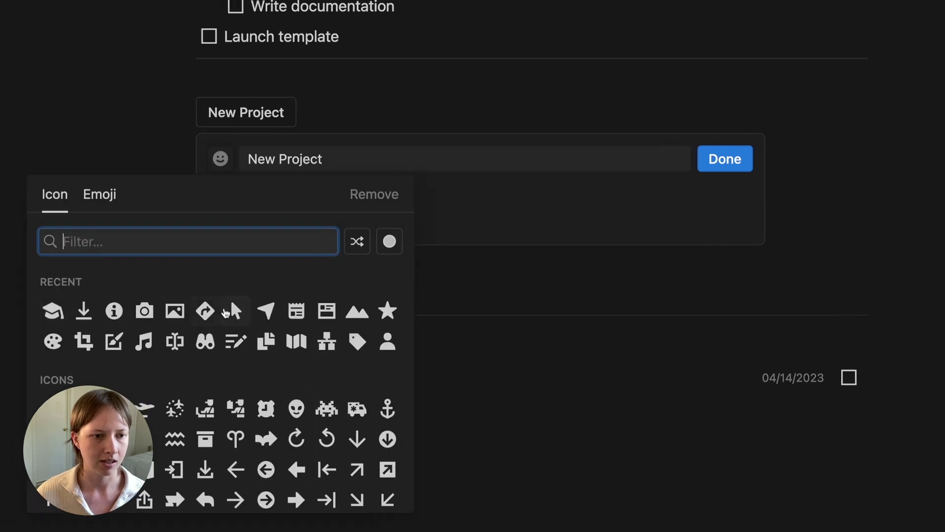
text(cirl)
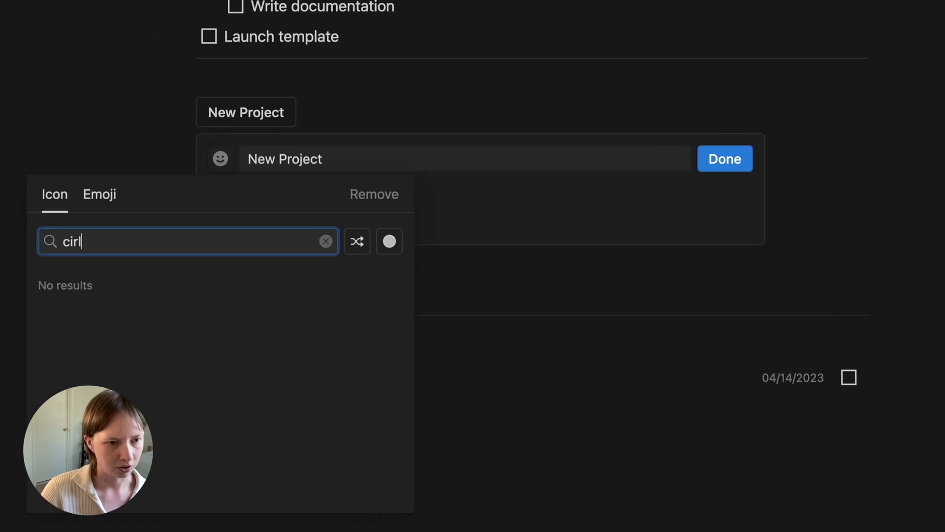
key(BackSpace)
text(cle)
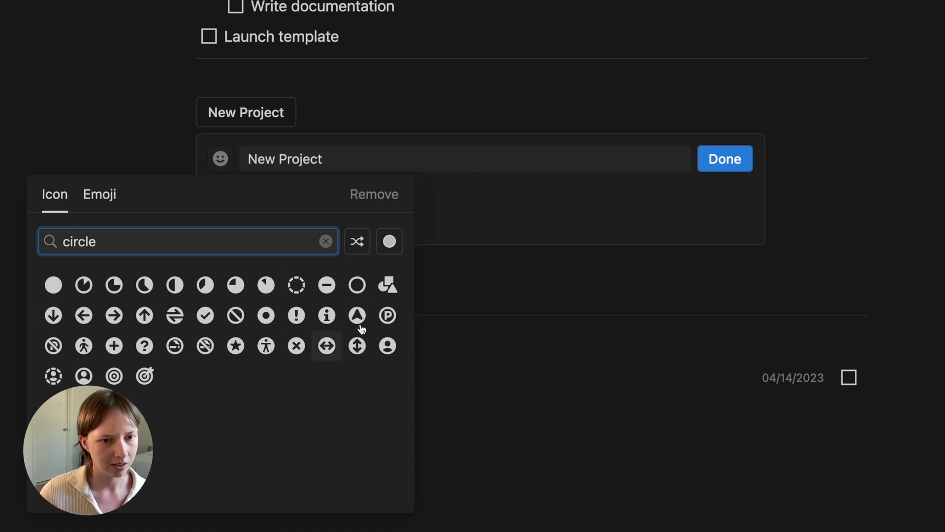
click(115, 347)
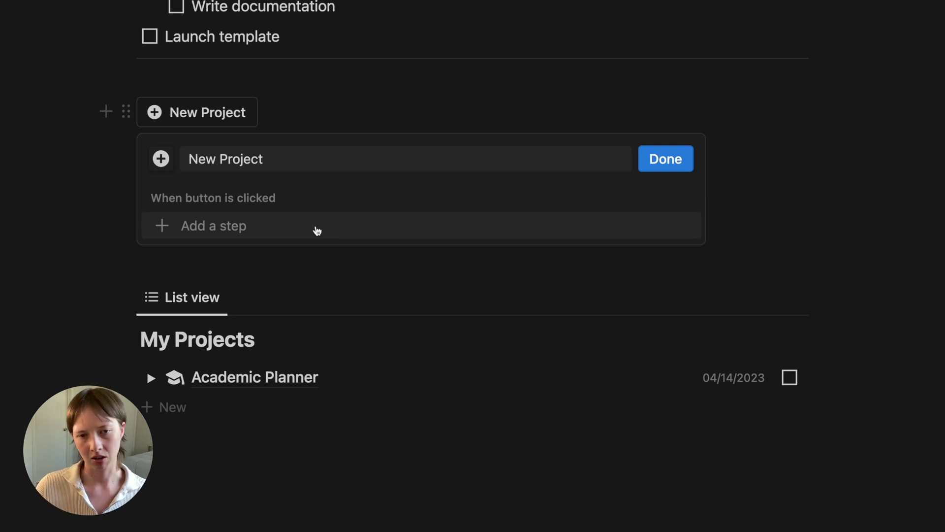
click(317, 231)
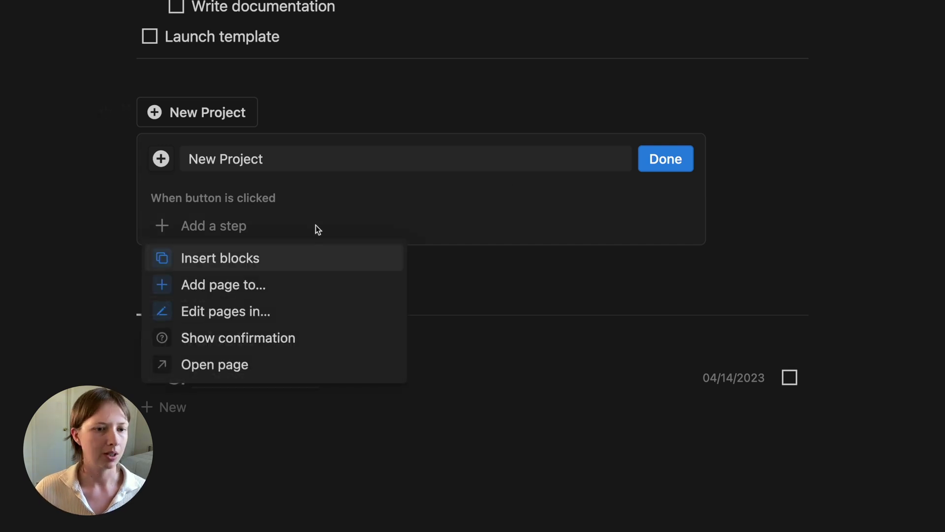
Make the button's first step add a page to My Projects named 'New Project Title ...'
click(315, 290)
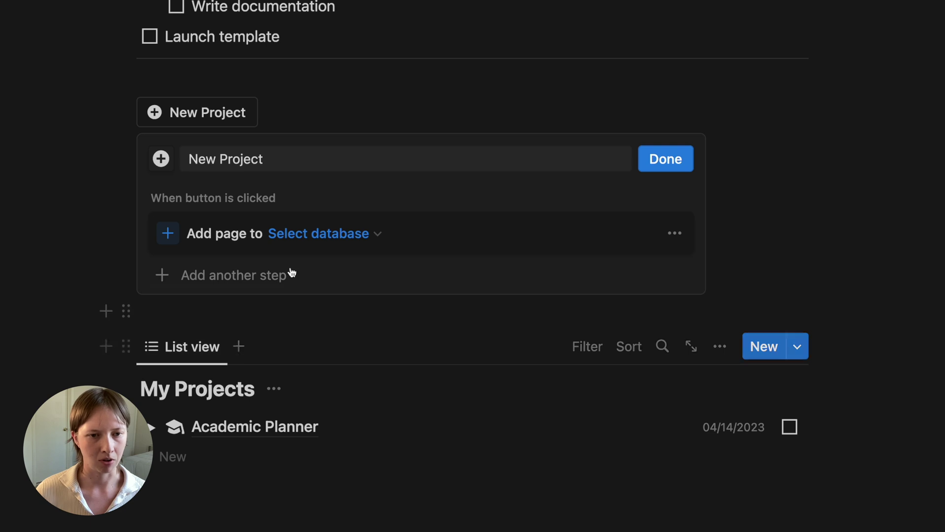
click(311, 238)
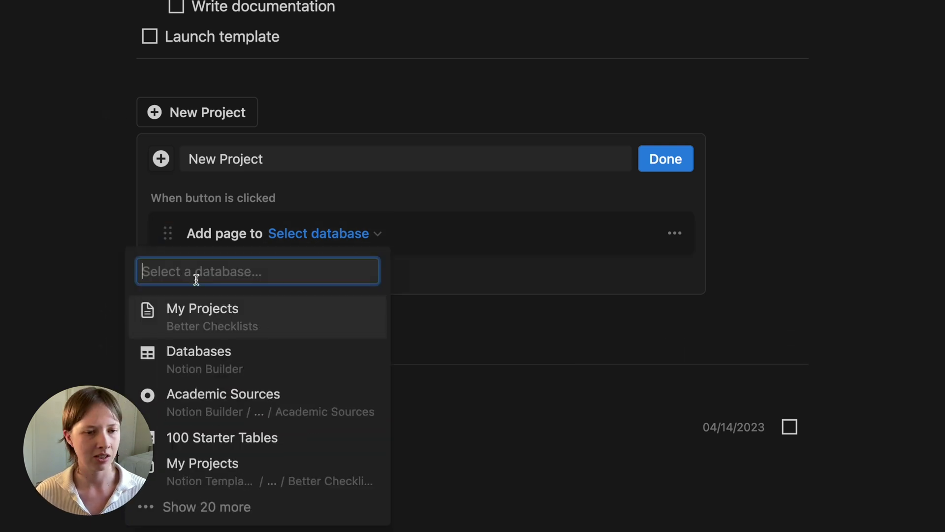
click(297, 329)
scroll(295, 322, down, 3)
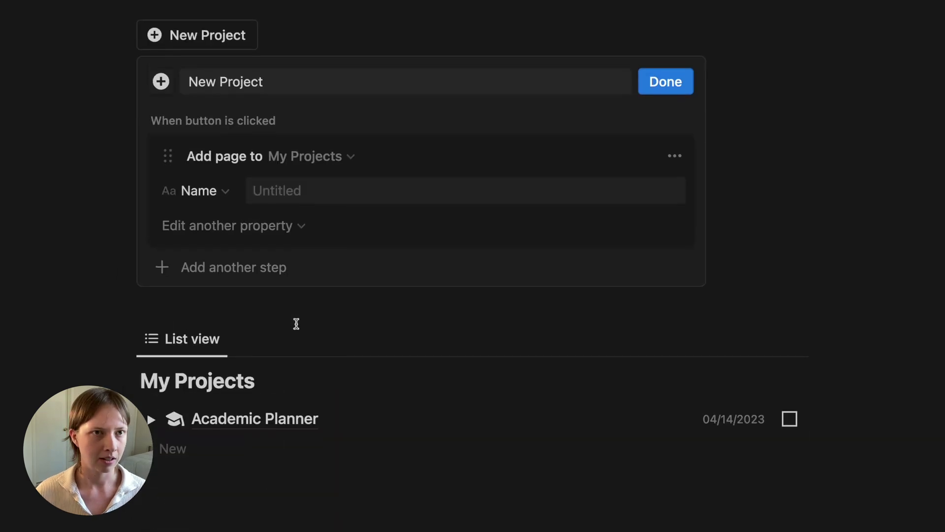
click(296, 192)
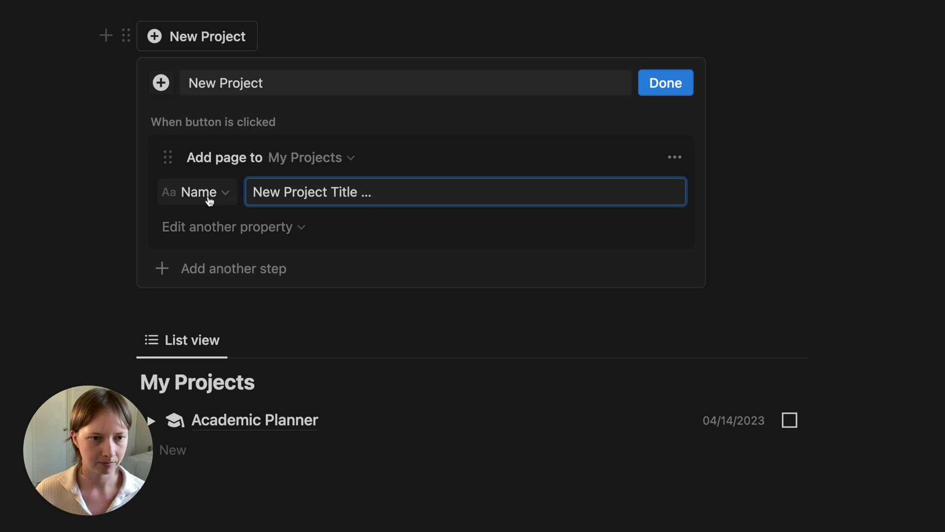
Add a second button step that adds a 'Make databases' page to My Projects
click(239, 276)
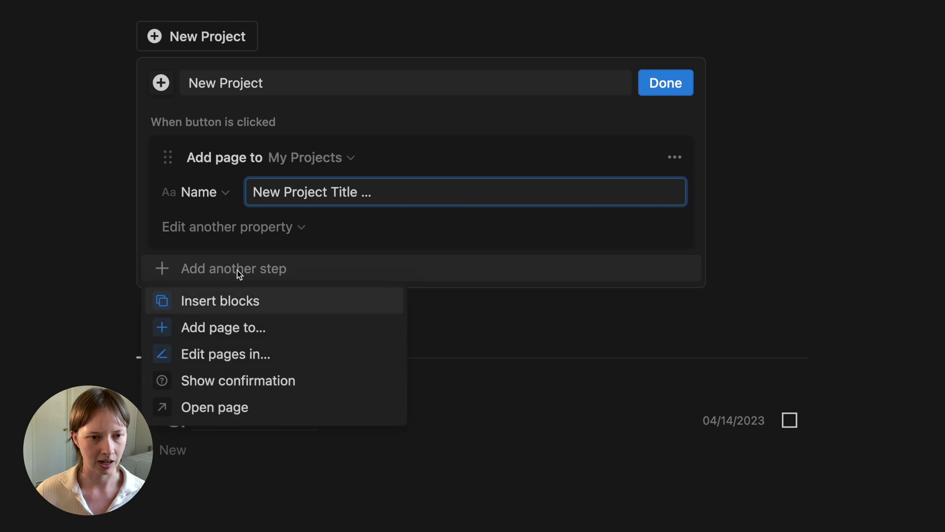
click(280, 333)
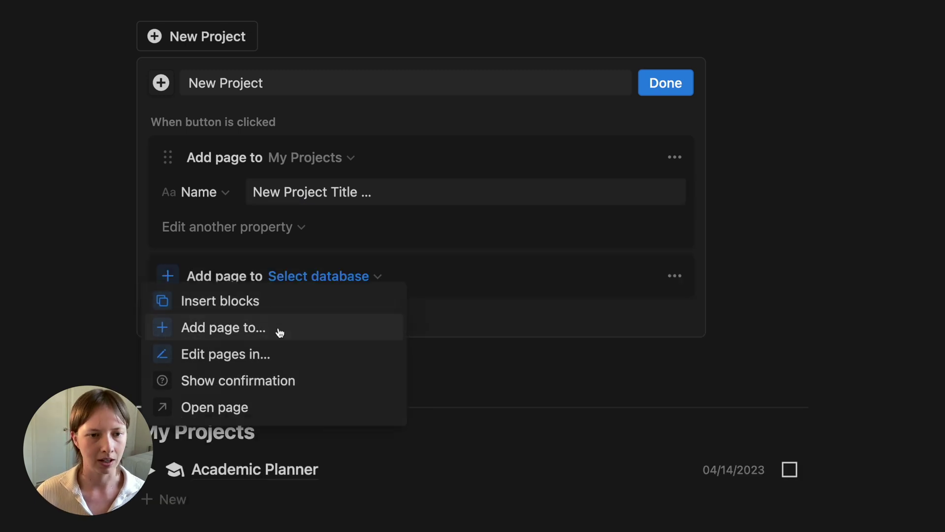
click(313, 287)
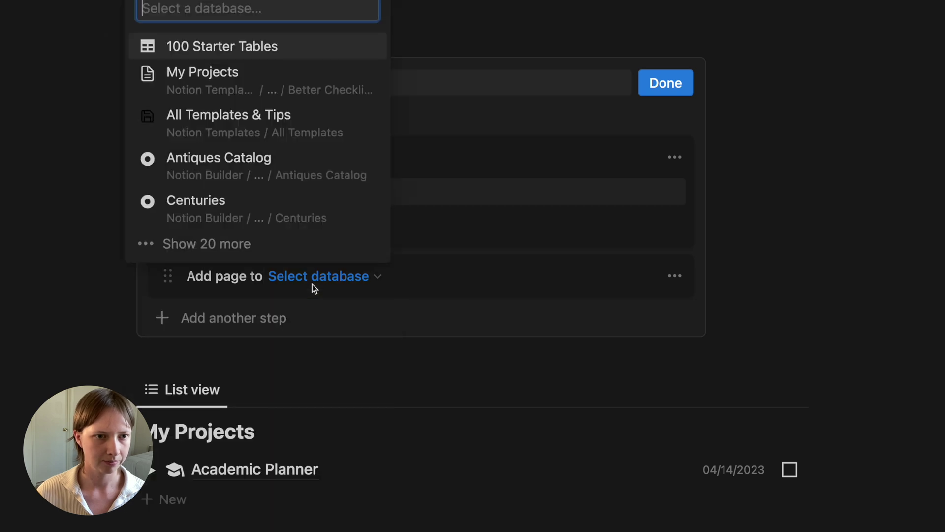
click(252, 81)
scroll(403, 296, down, 5)
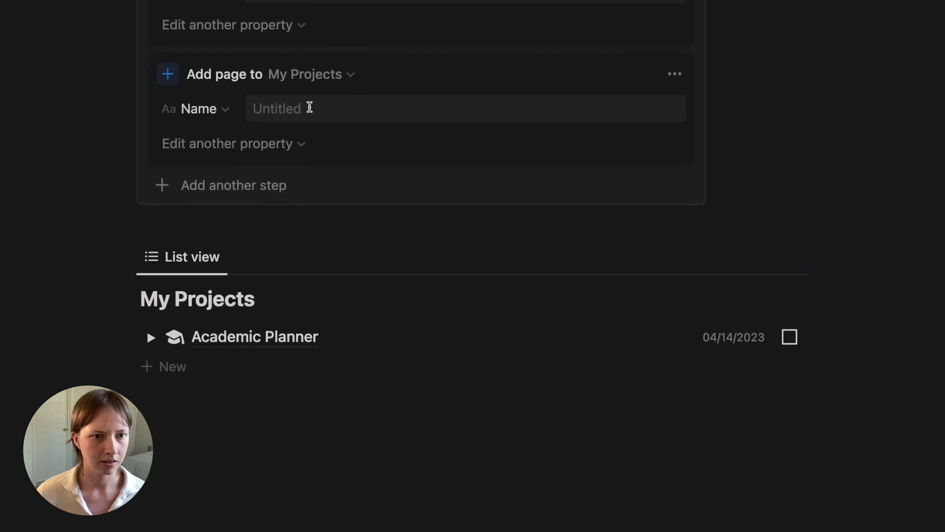
click(308, 110)
scroll(458, 275, up, 10)
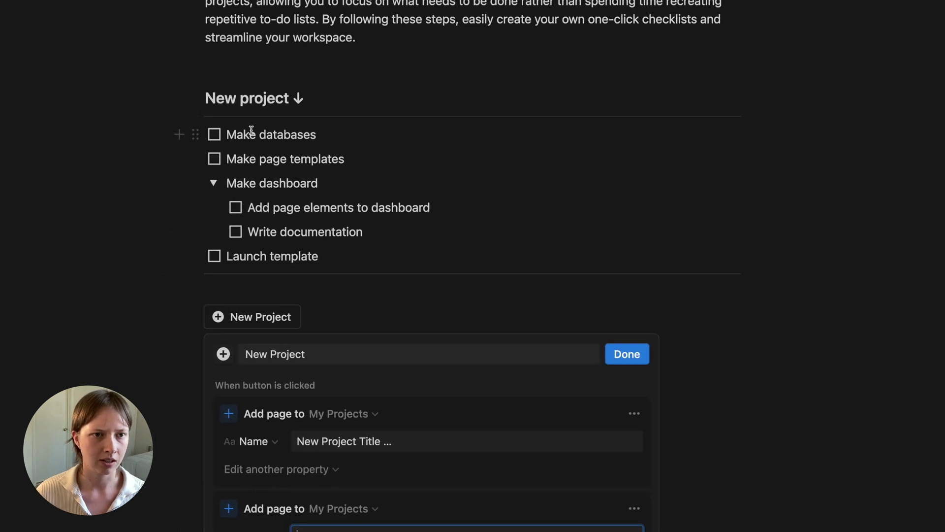
scroll(400, 247, down, 7)
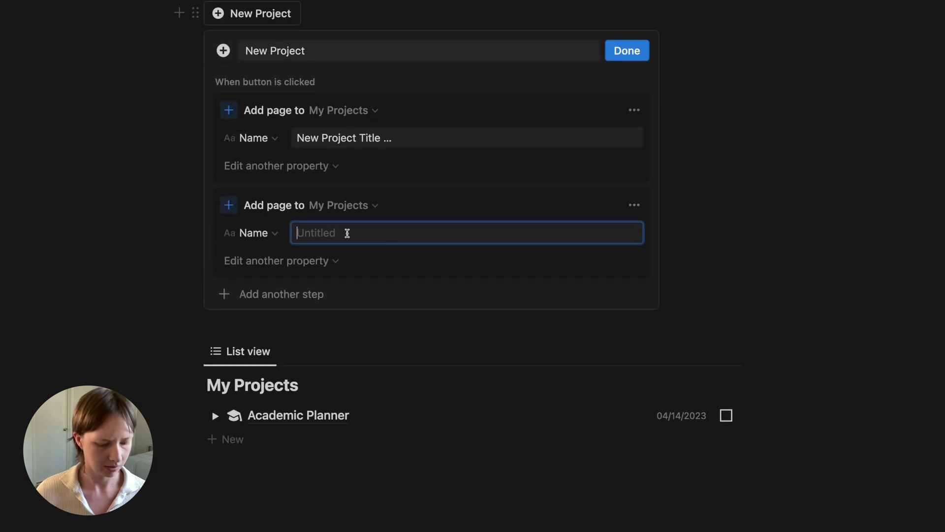
text(make databa)
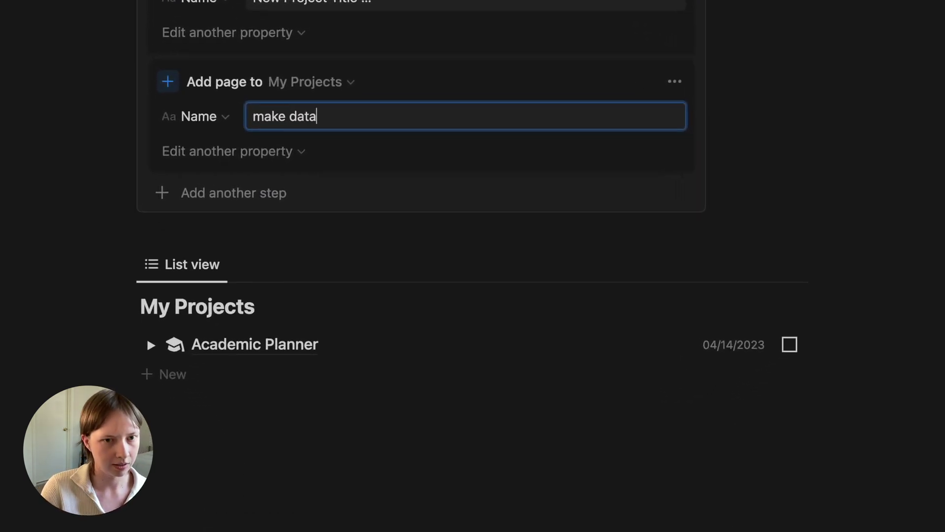
key(super+a)
text(Make )
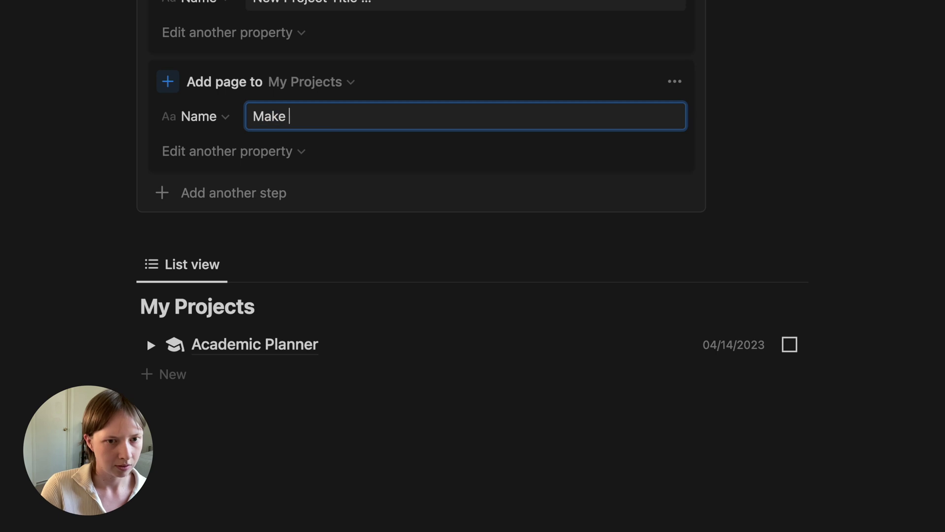
text(databases)
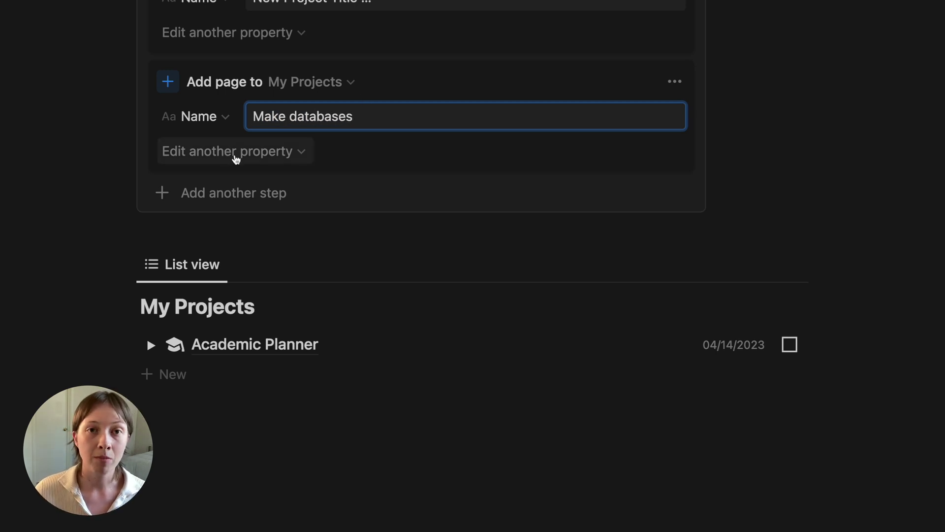
Set the Make databases page's Parent item to the page added by the first step
click(235, 157)
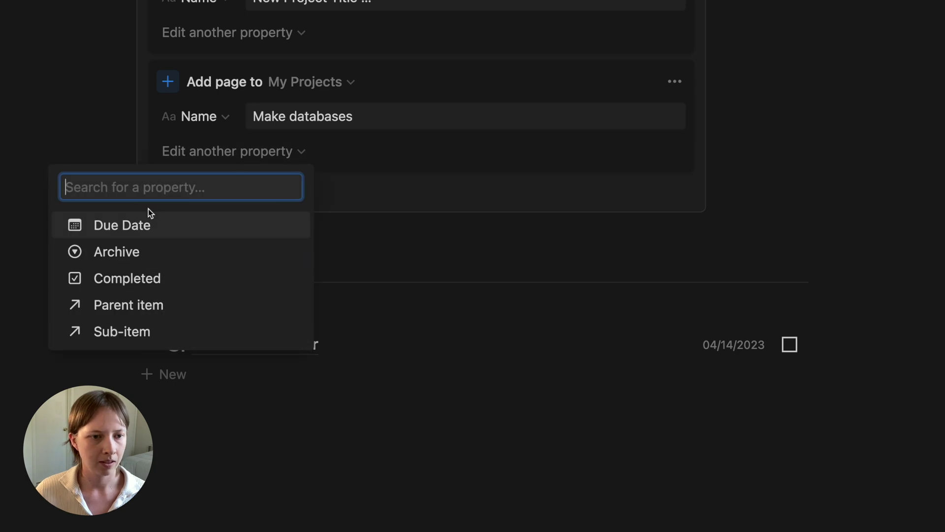
click(195, 314)
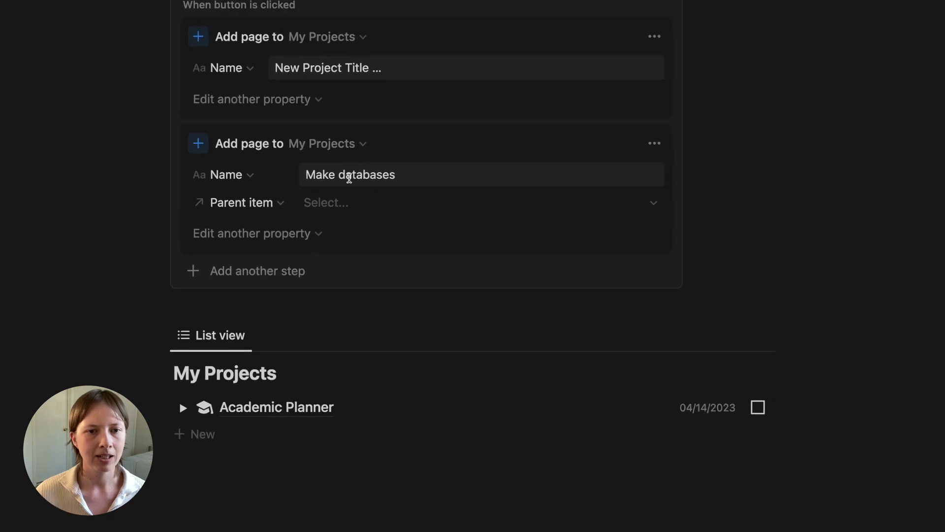
drag(212, 87, 323, 92)
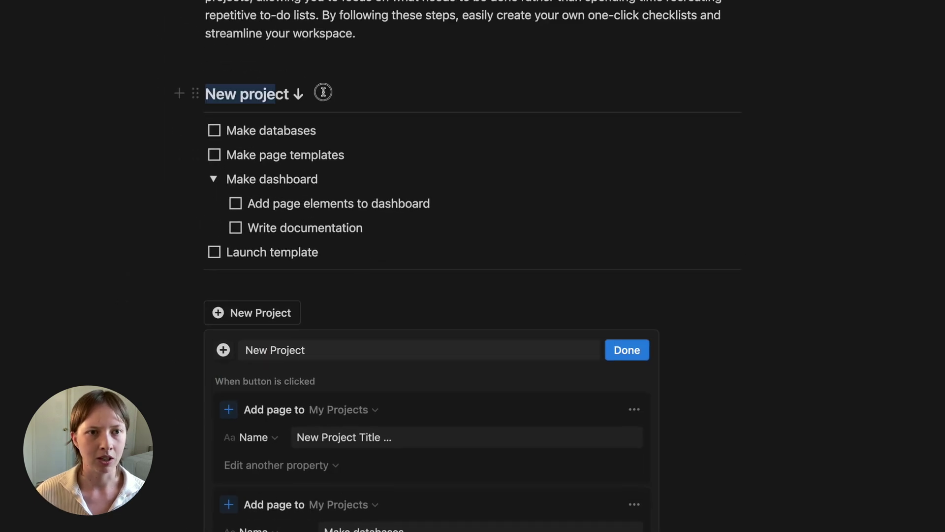
scroll(347, 92, down, 7)
scroll(346, 91, up, 1)
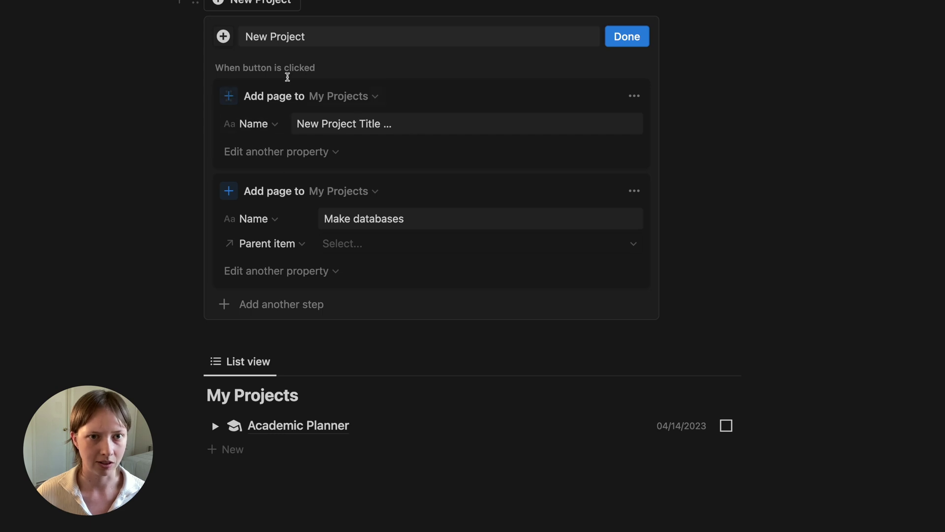
click(343, 244)
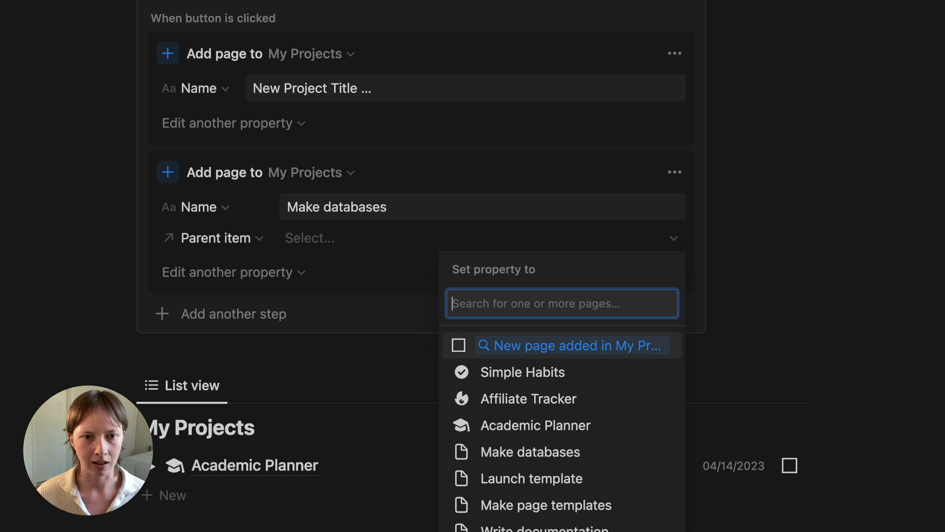
click(556, 347)
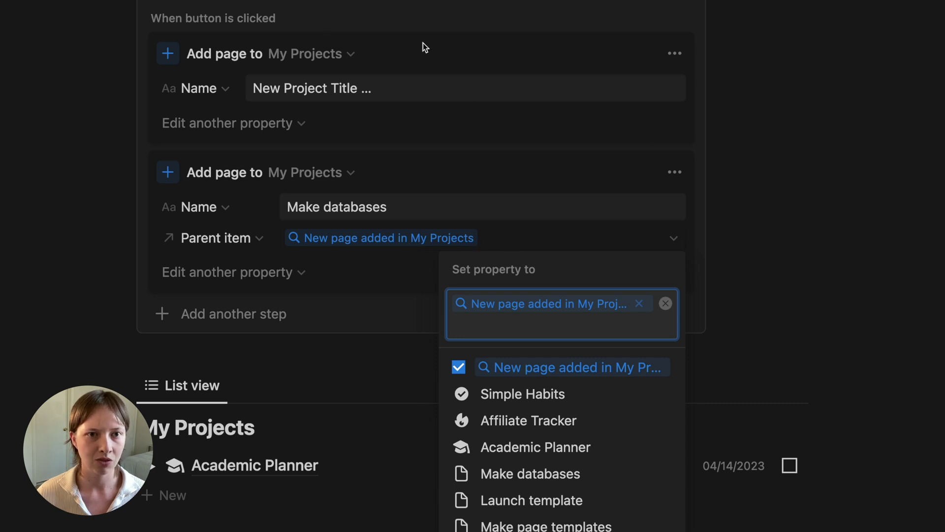
click(220, 278)
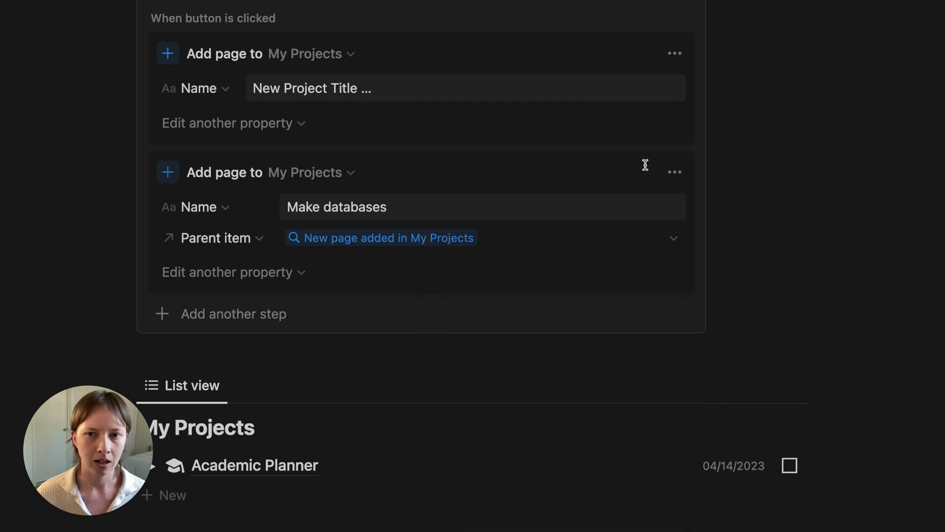
Duplicate the Make databases step and rename the copy 'Make page templates'
click(680, 182)
click(684, 318)
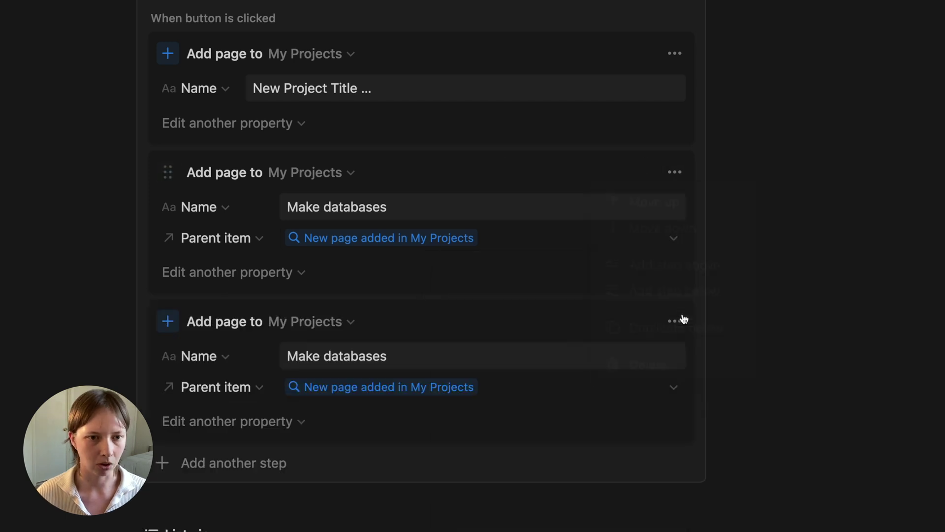
triple_click(334, 355)
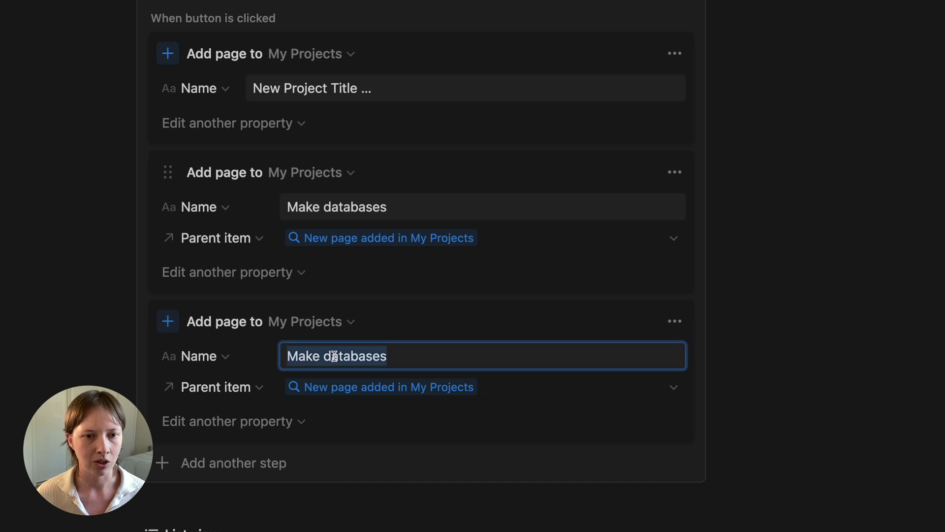
scroll(333, 356, up, 6)
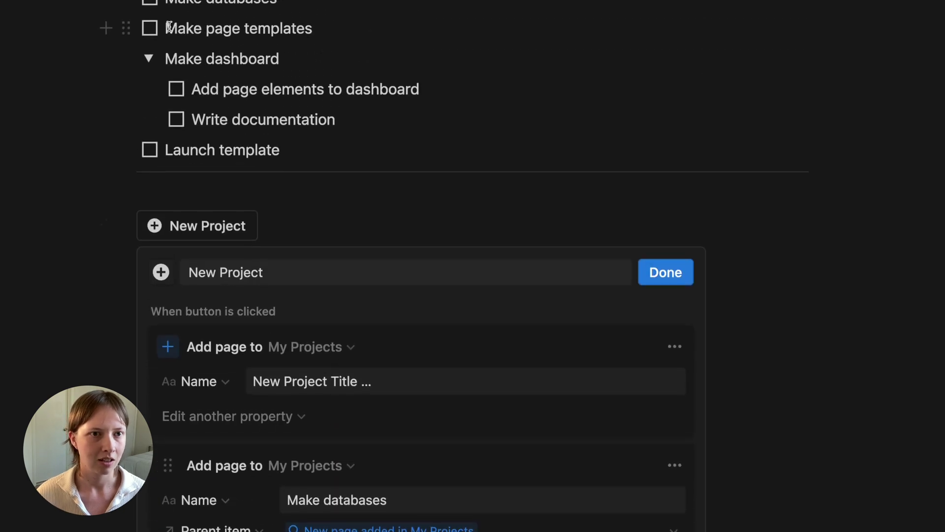
drag(185, 25, 339, 28)
key(ctrl+c)
scroll(340, 28, down, 10)
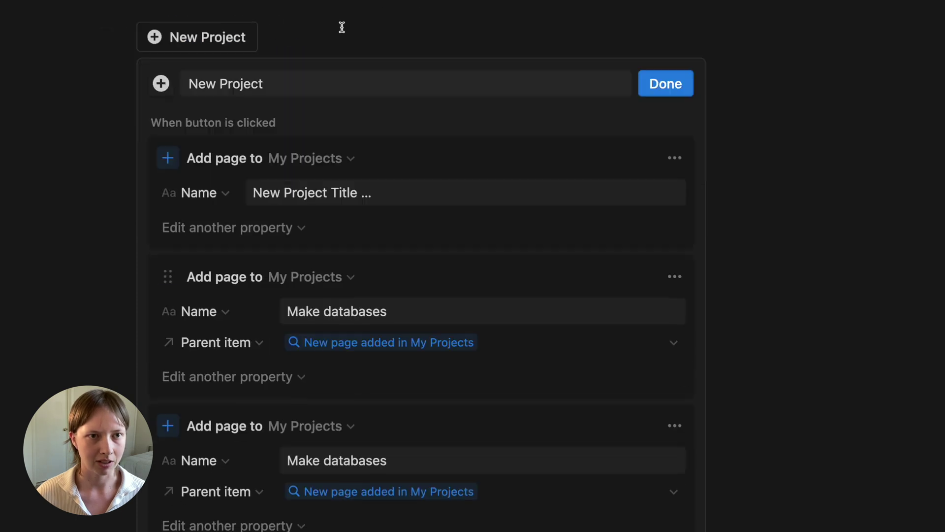
click(319, 137)
key(ctrl+a)
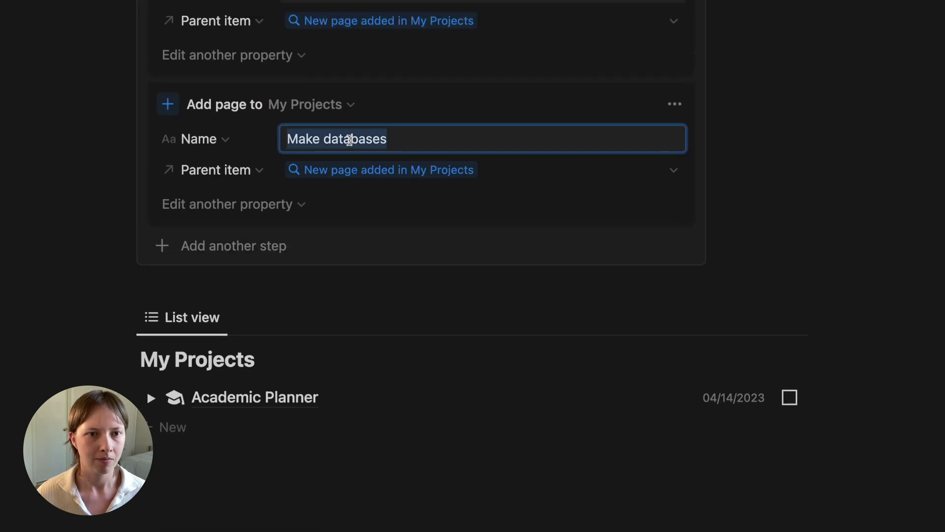
key(ctrl+v)
Duplicate the Make page templates step and rename the copy 'Make dashboard'
click(675, 105)
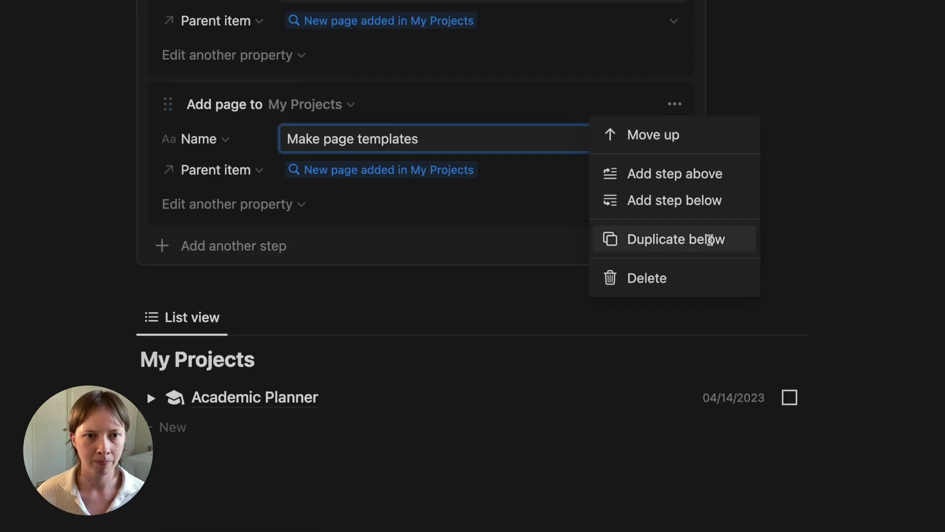
click(696, 238)
double_click(335, 288)
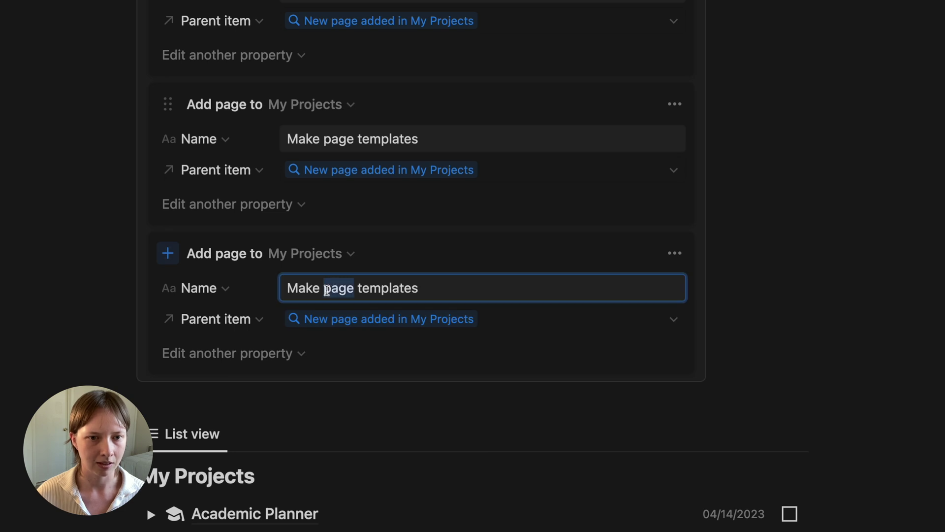
drag(327, 289, 481, 290)
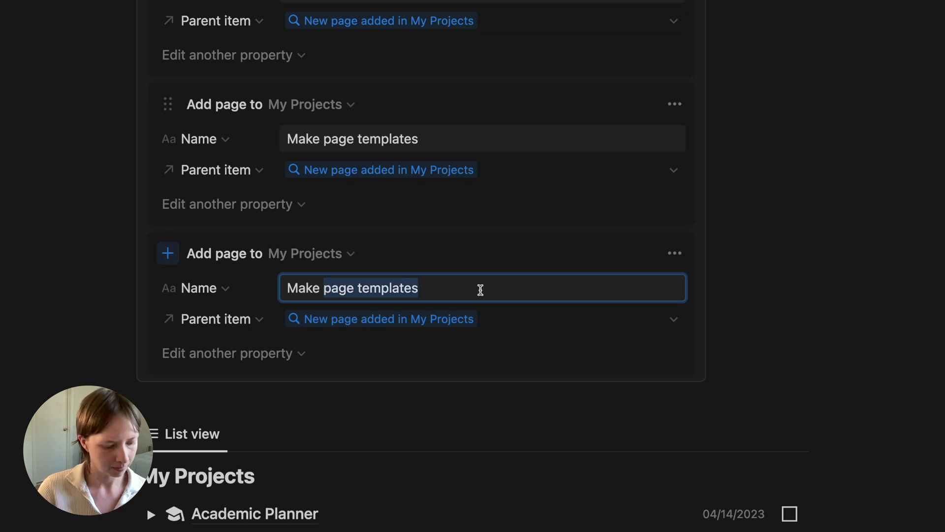
text(dashboard)
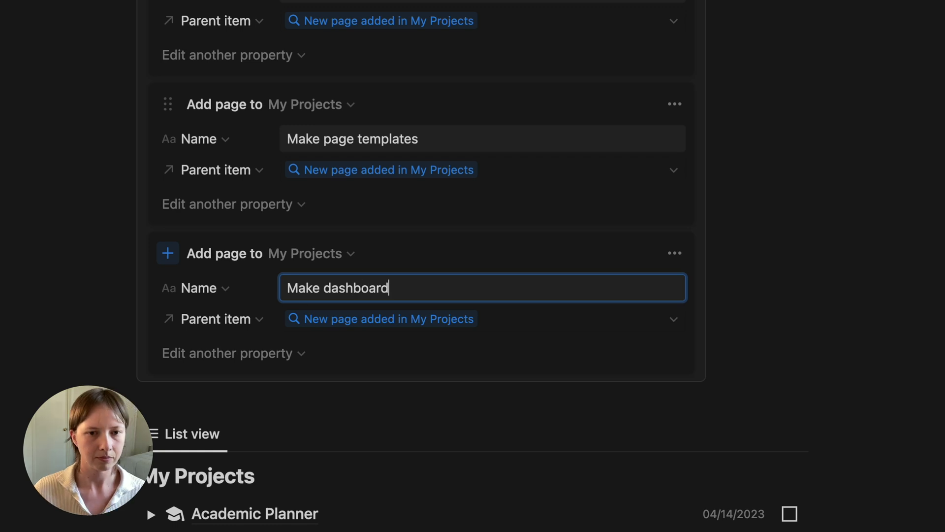
scroll(682, 245, down, 1)
scroll(681, 245, up, 1)
scroll(682, 245, up, 10)
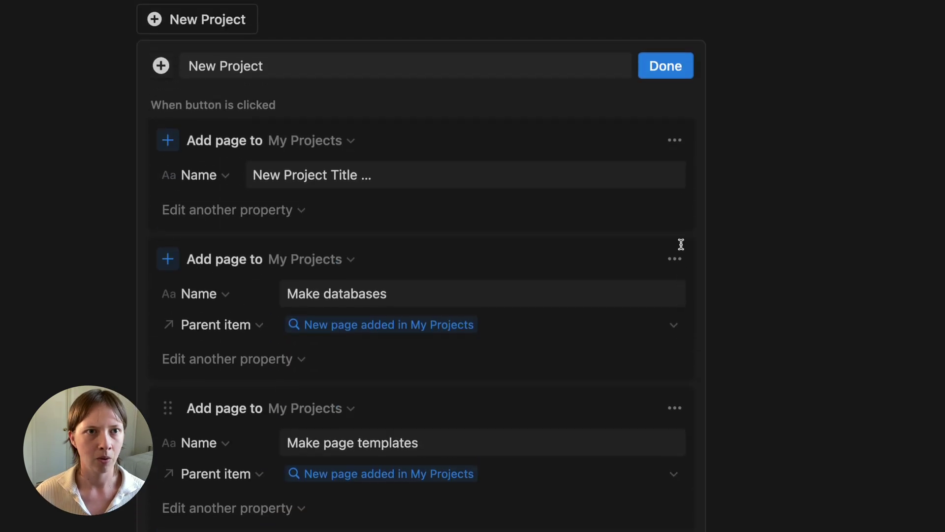
drag(189, 49, 420, 43)
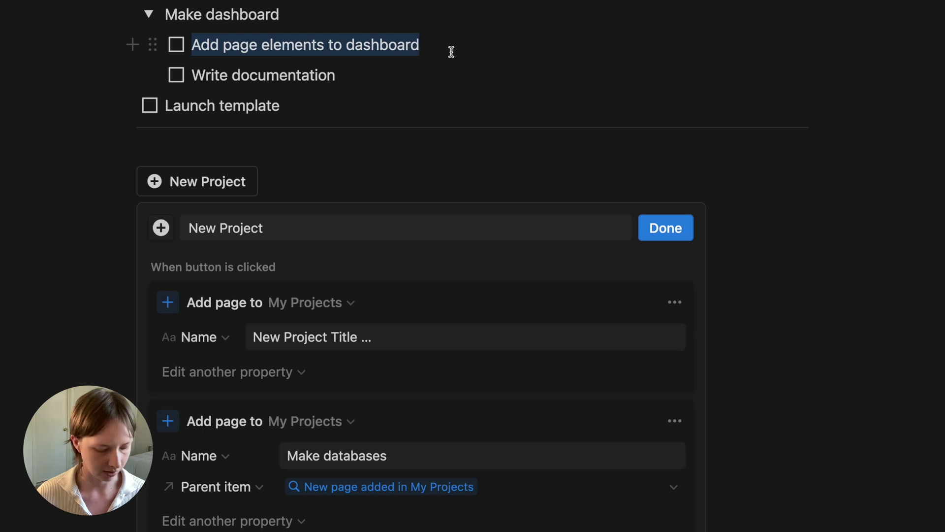
scroll(450, 51, down, 6)
scroll(450, 52, down, 7)
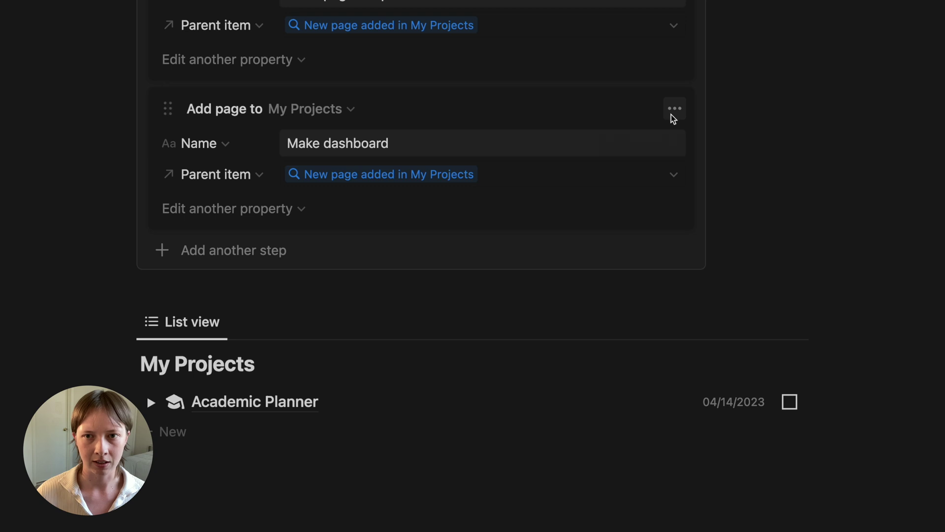
Duplicate the Make dashboard step and rename the copy 'Add page elements to dashboard'
click(673, 117)
click(687, 249)
scroll(390, 175, down, 3)
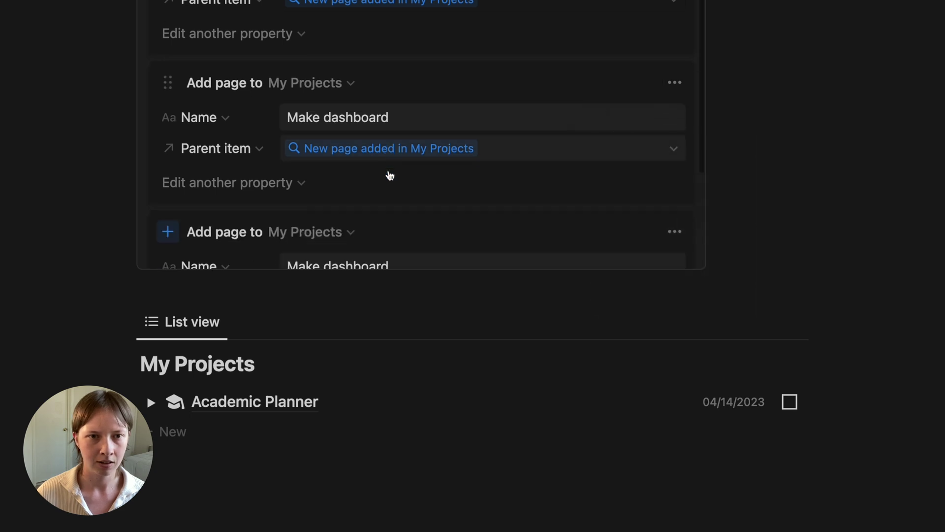
triple_click(361, 144)
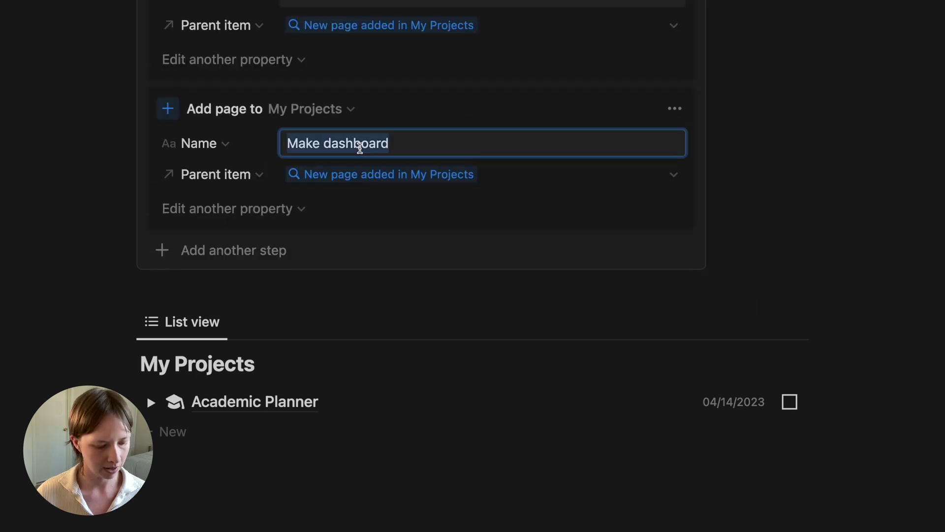
text(Add page elements to dashboard)
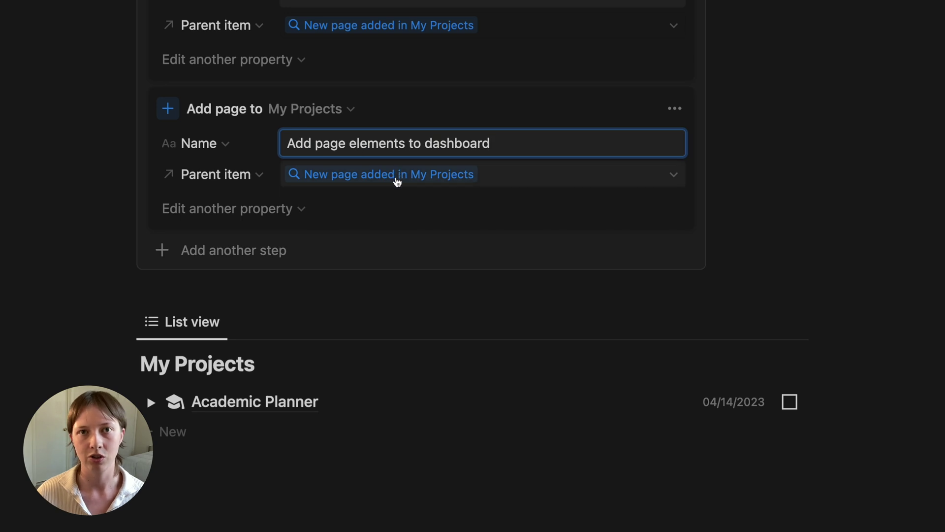
scroll(378, 201, up, 1)
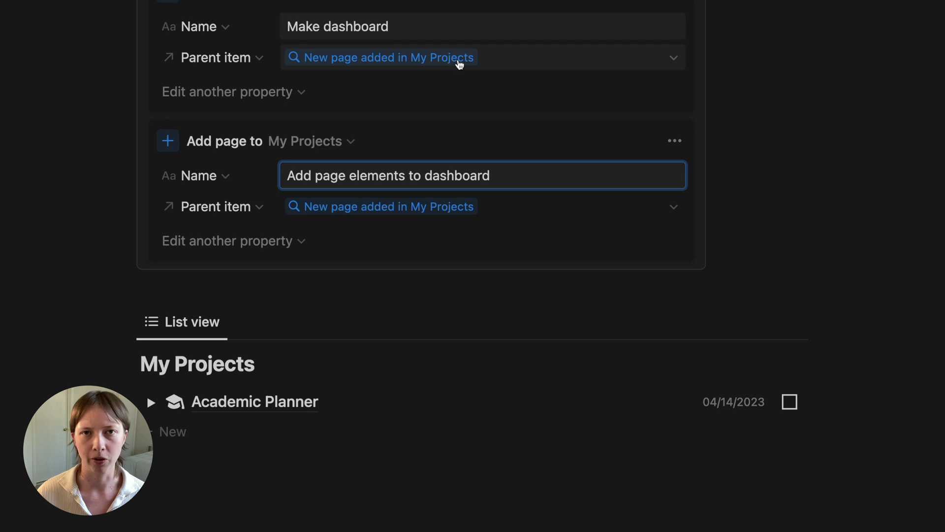
scroll(458, 64, down, 1)
Set that step's Parent item to the page from step 4 instead of the default
click(356, 183)
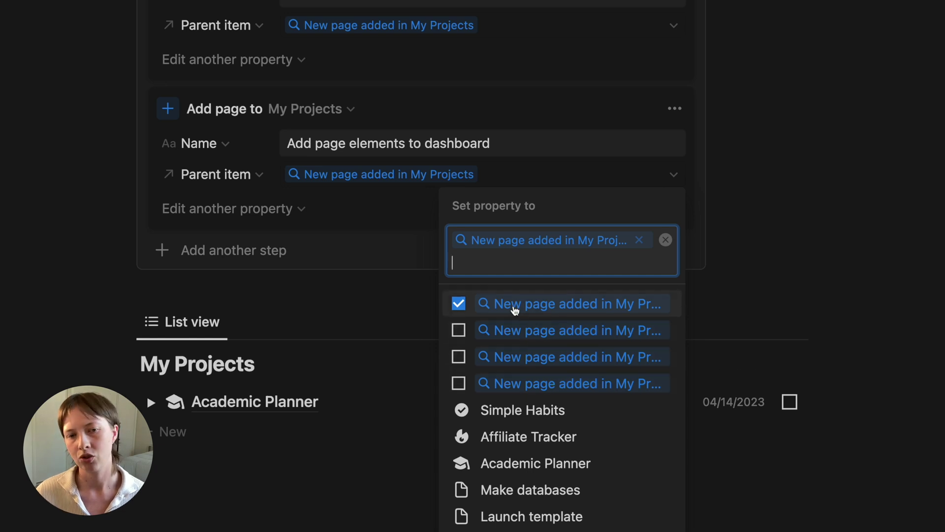
click(492, 295)
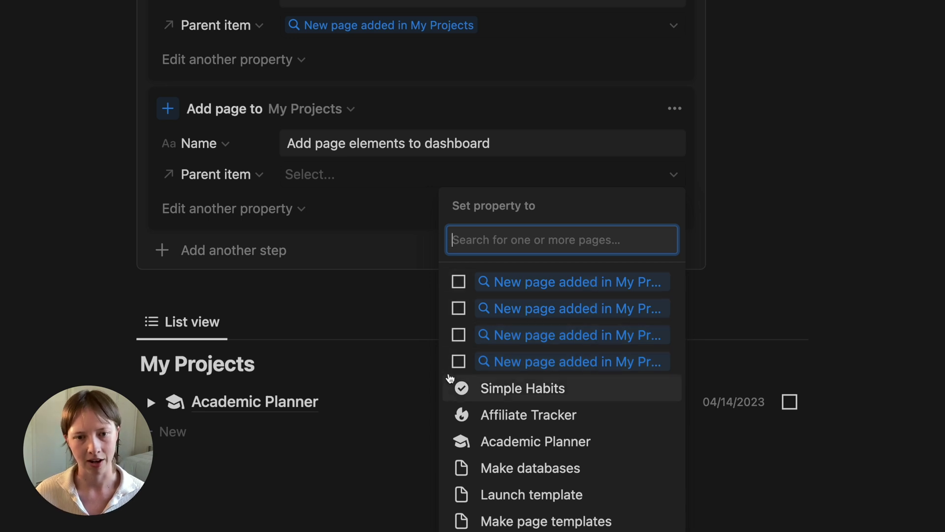
click(458, 362)
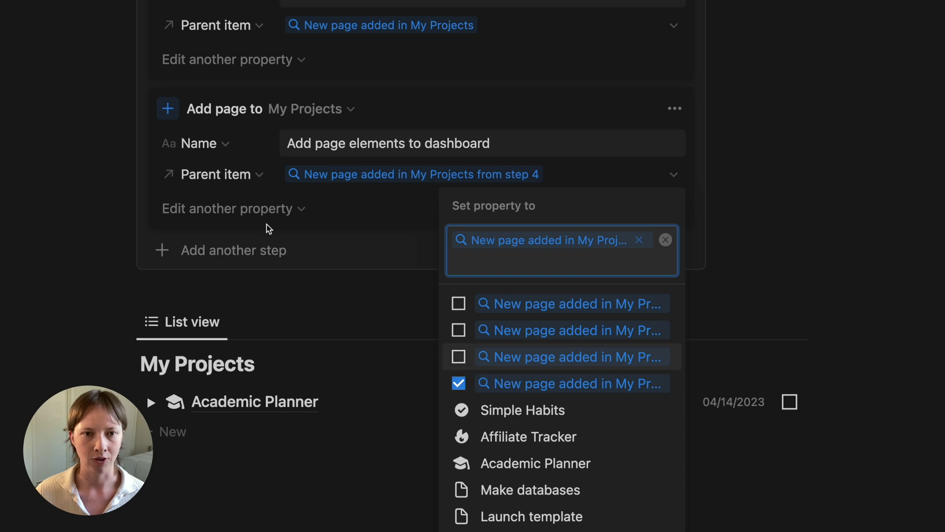
click(291, 188)
Duplicate the Add page elements step and rename the copy 'Write documentation'
click(674, 108)
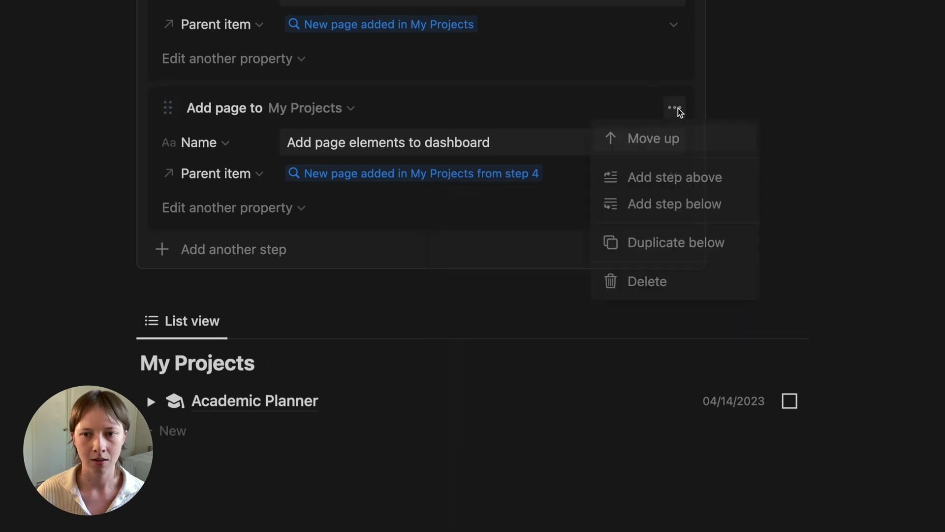
click(650, 241)
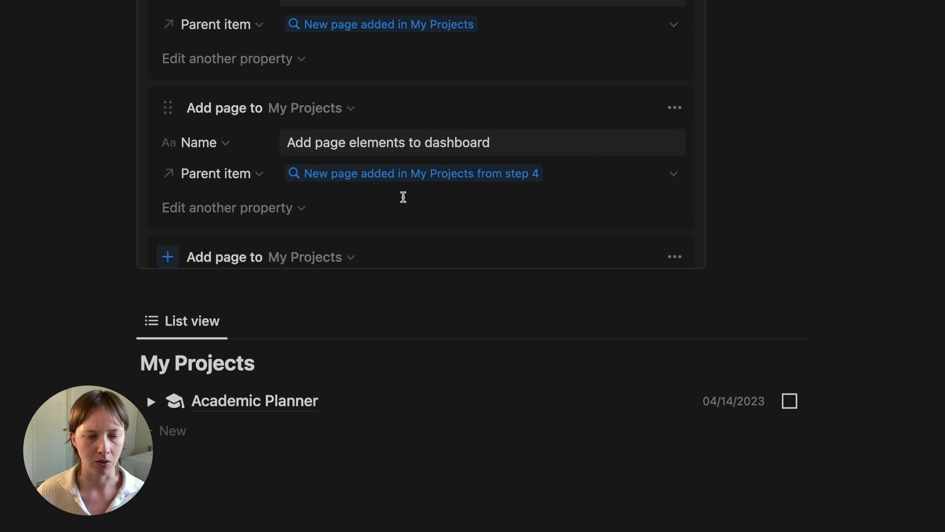
scroll(402, 196, down, 3)
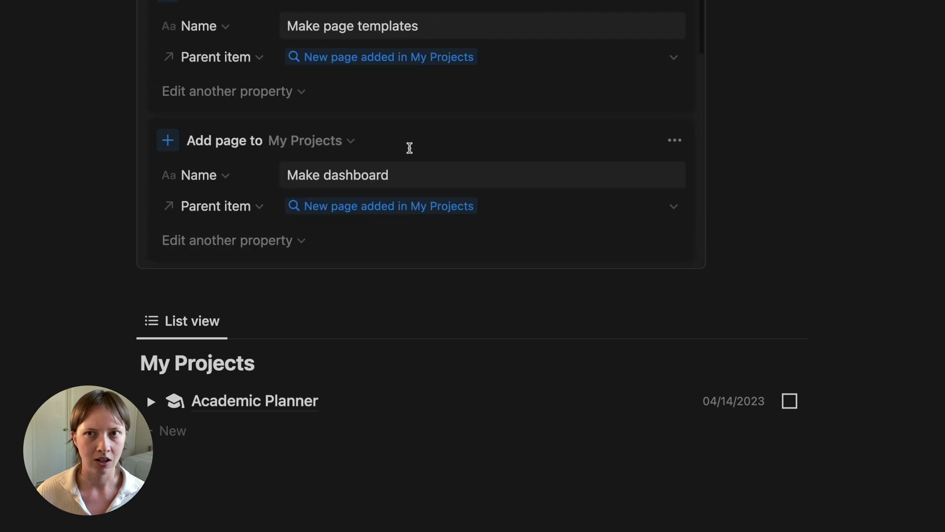
scroll(410, 147, up, 10)
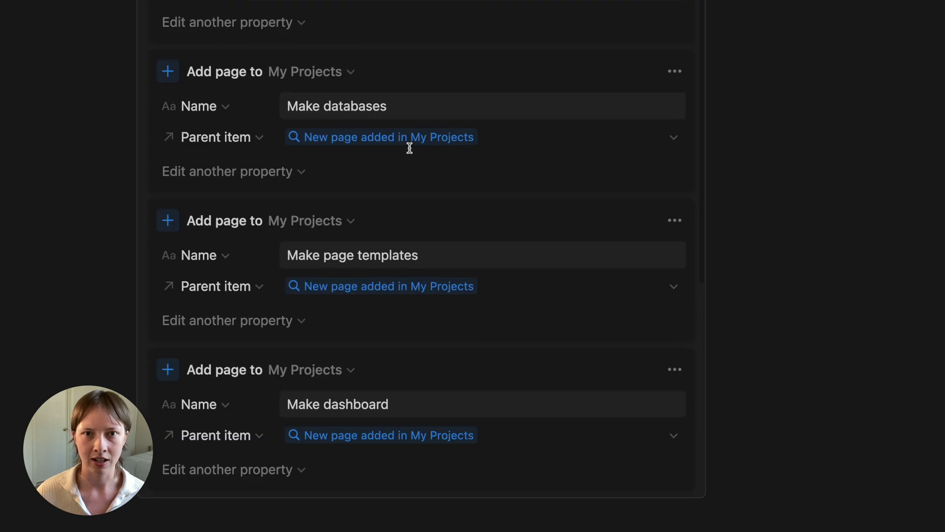
drag(351, 127, 210, 126)
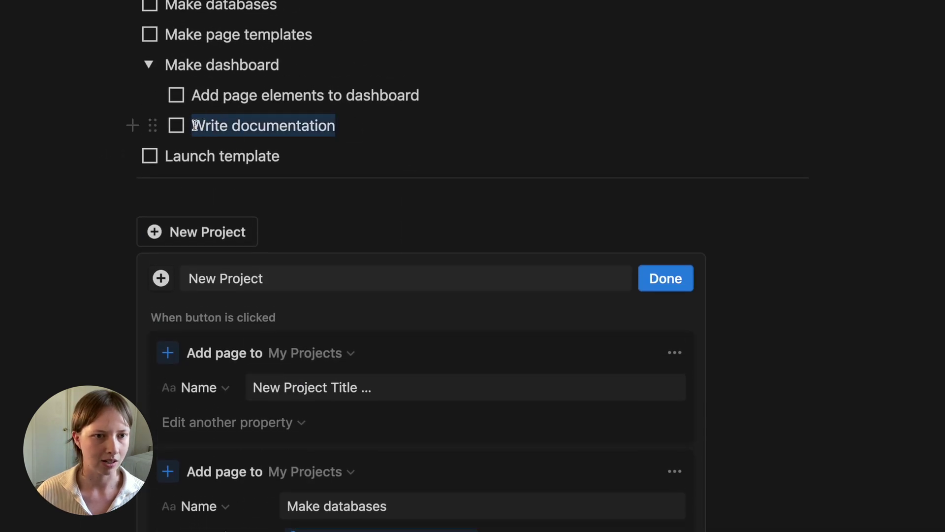
scroll(195, 125, down, 15)
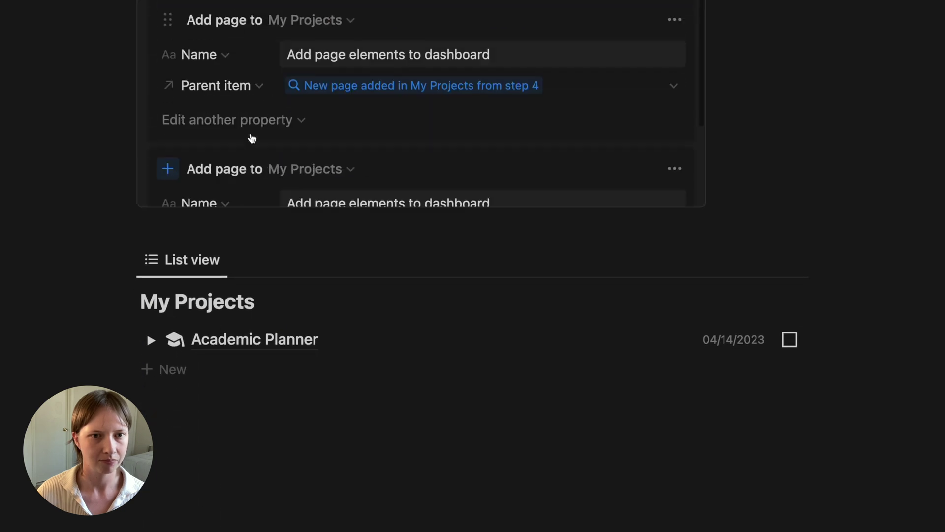
scroll(347, 69, down, 1)
click(348, 68)
key(ctrl+a)
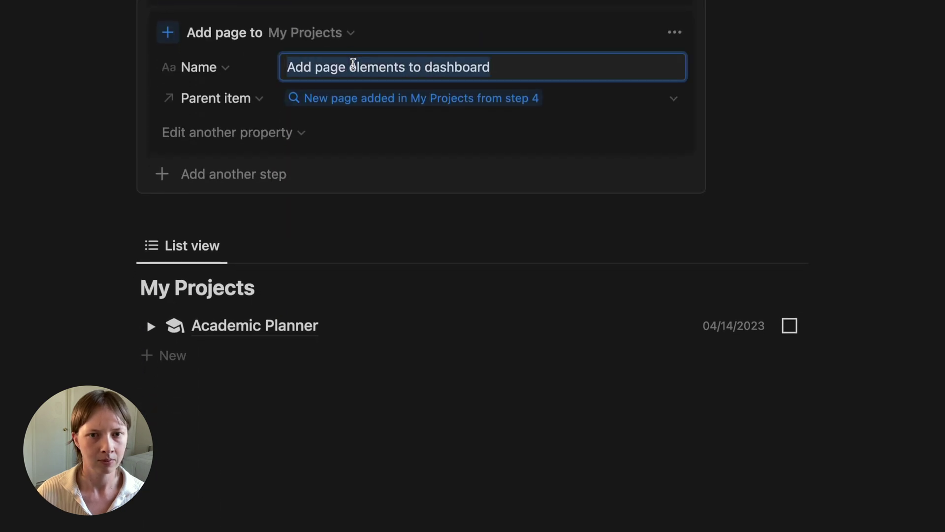
text(Write documentation)
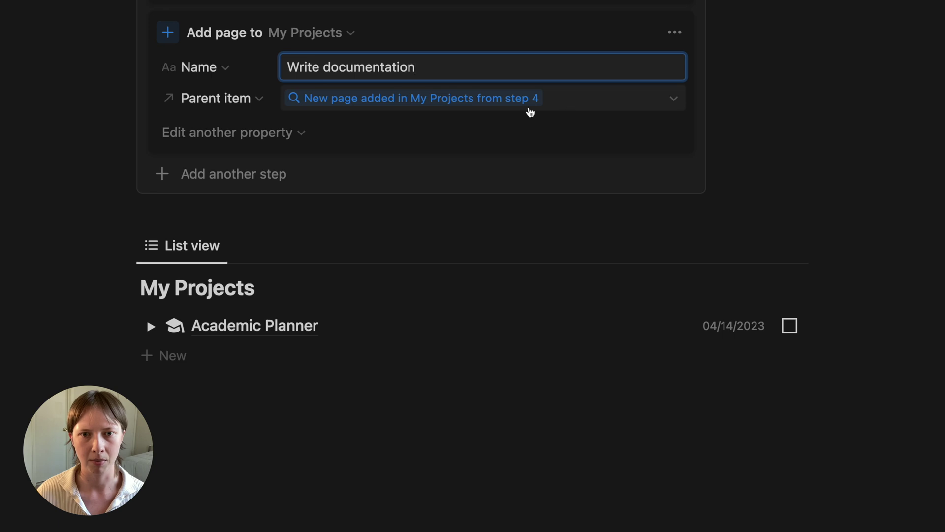
scroll(530, 106, up, 2)
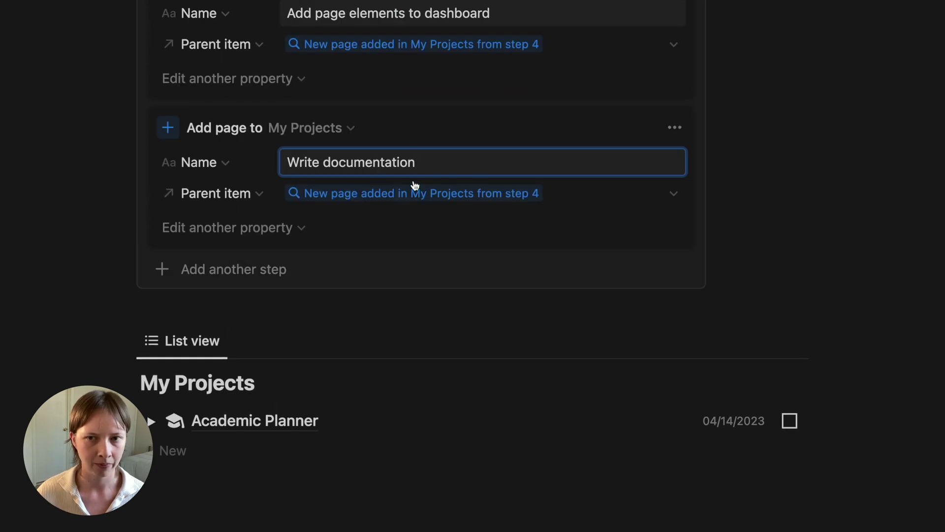
Add a 'Launch template' step whose parent is the first new project page, not step 4's
click(674, 128)
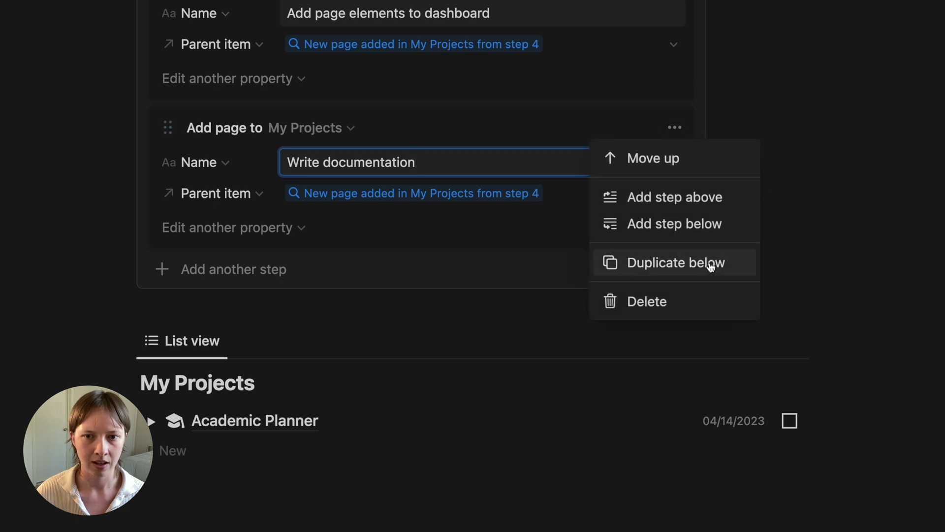
click(690, 260)
scroll(463, 232, down, 3)
triple_click(350, 153)
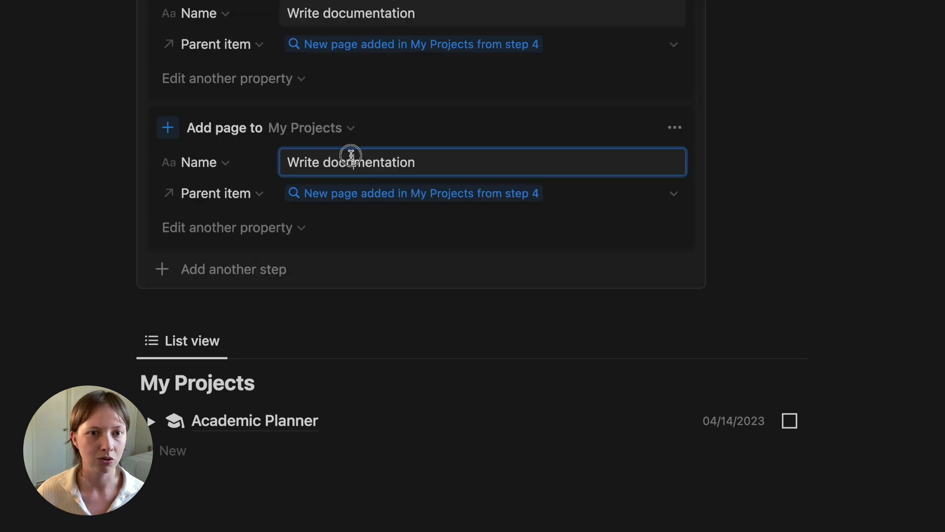
text(Launch)
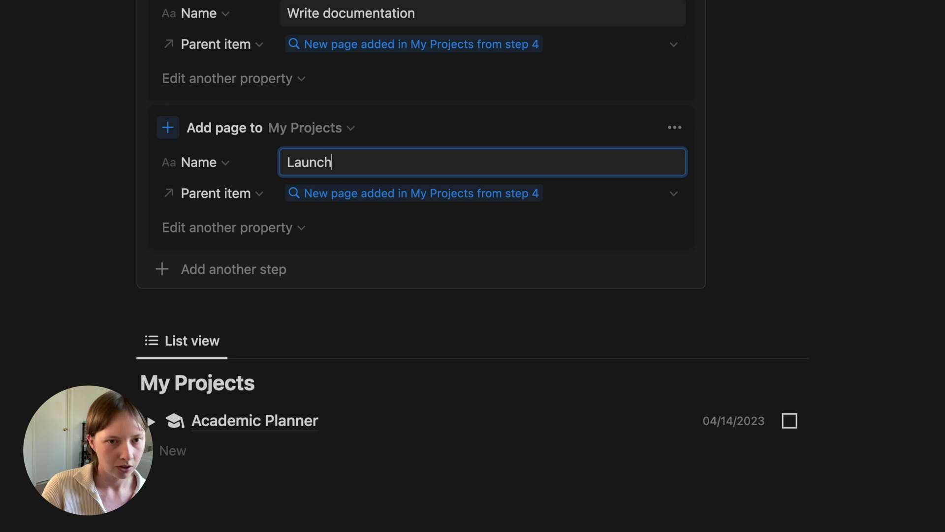
click(419, 200)
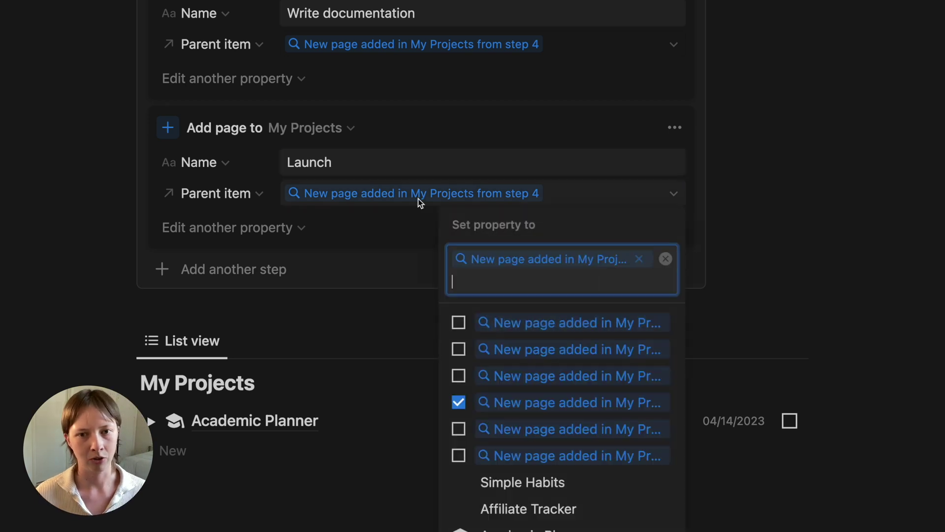
click(460, 322)
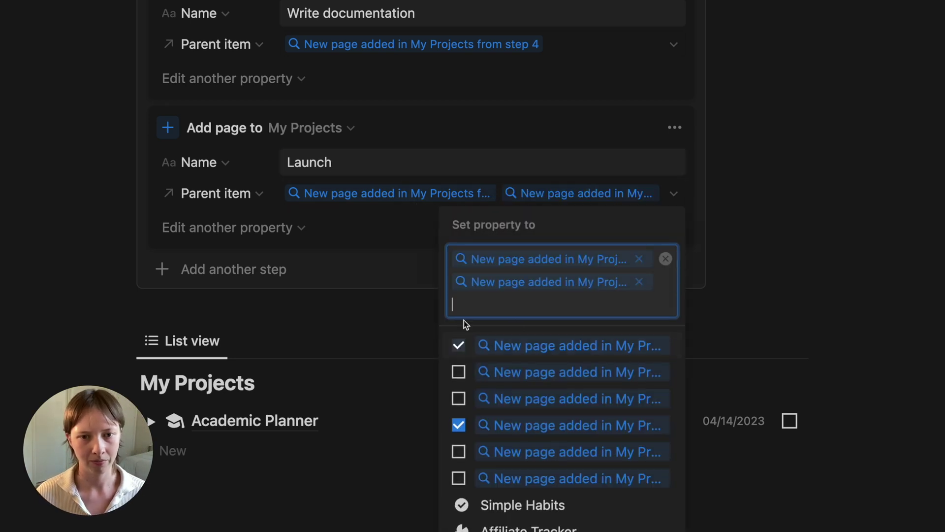
click(460, 426)
click(306, 208)
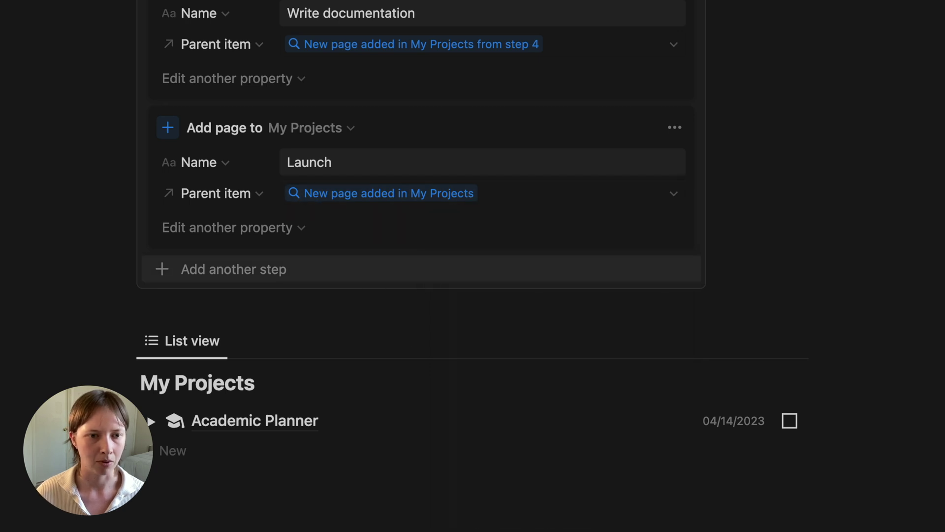
scroll(369, 283, down, 1)
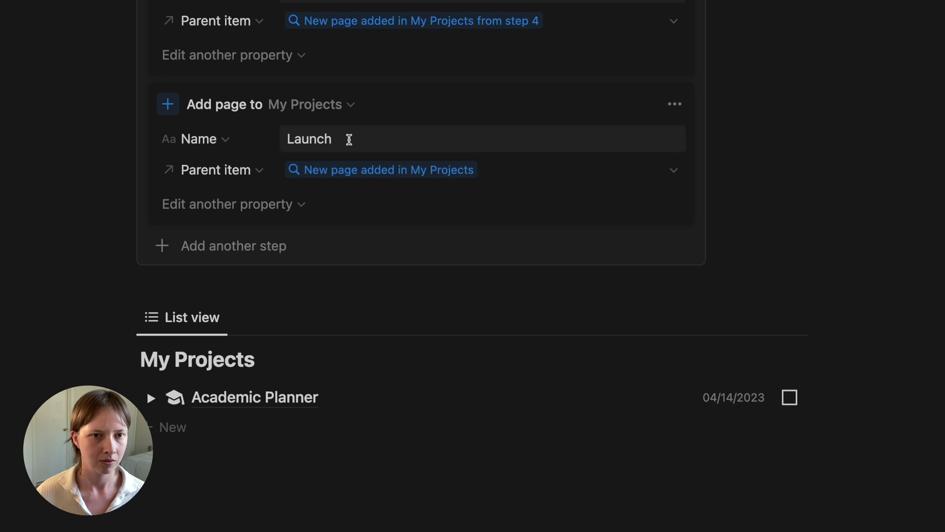
click(349, 139)
text(template)
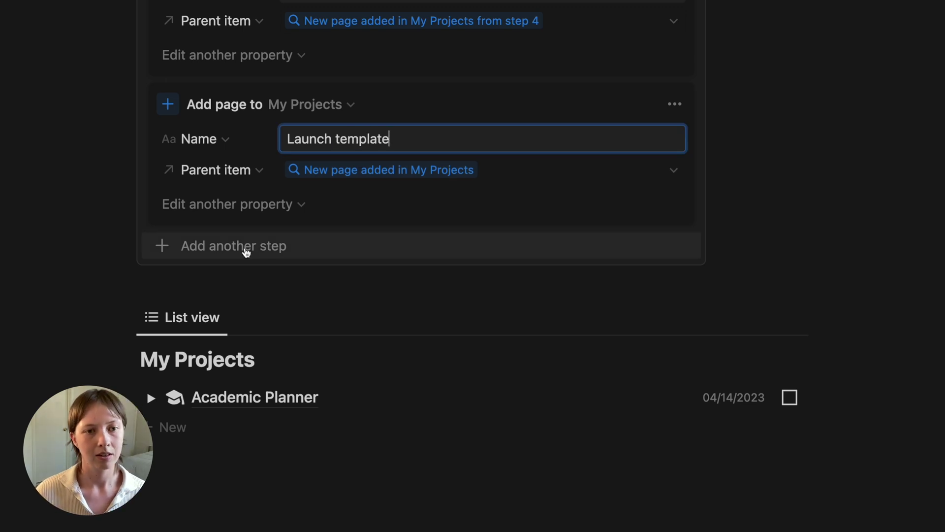
Add an Open page step showing 'New page added in My Projects' in Center peek
click(245, 248)
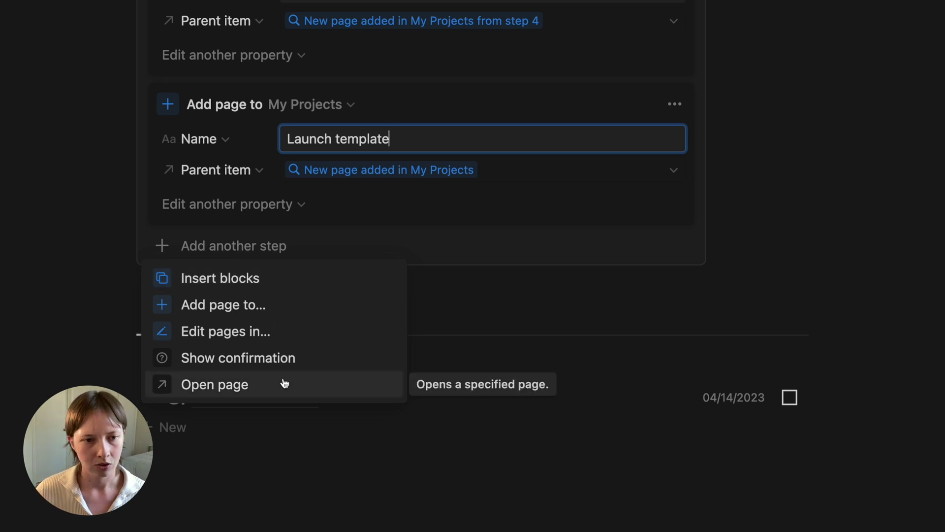
click(318, 398)
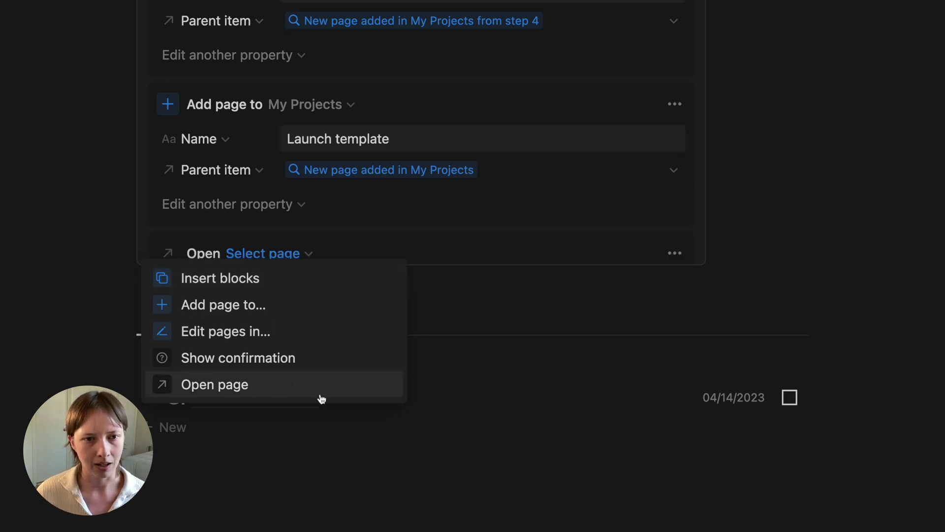
scroll(337, 228, down, 3)
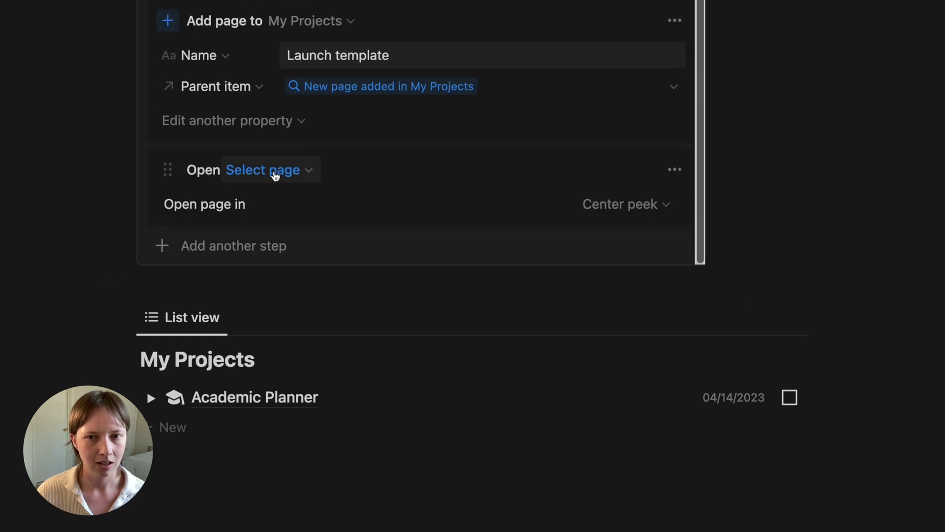
click(274, 171)
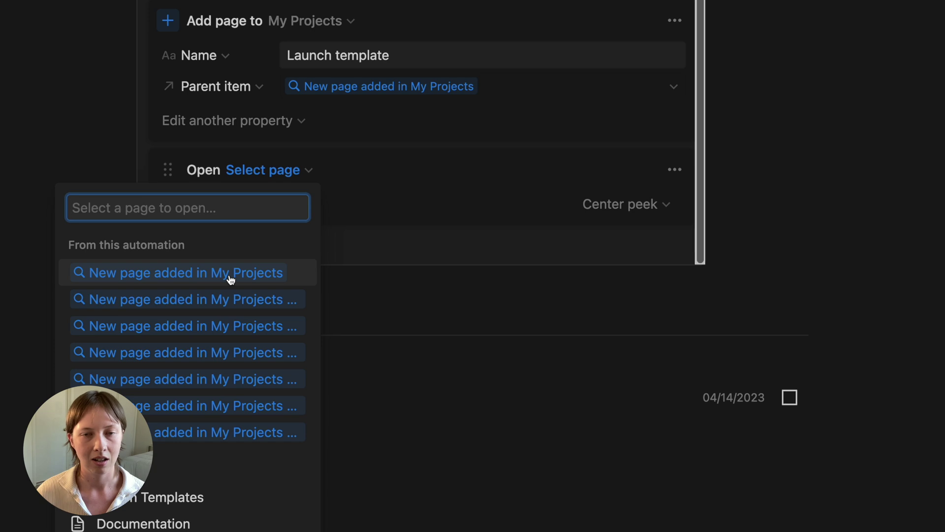
click(203, 273)
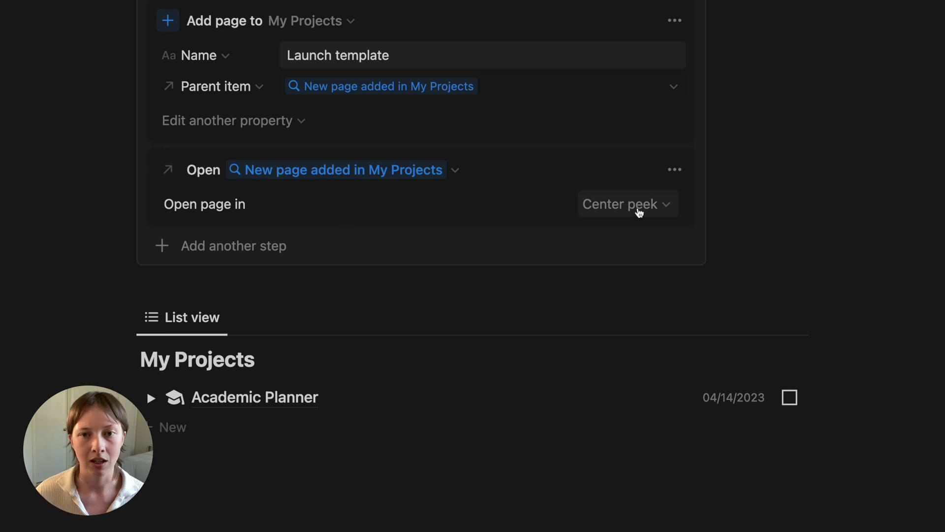
click(639, 212)
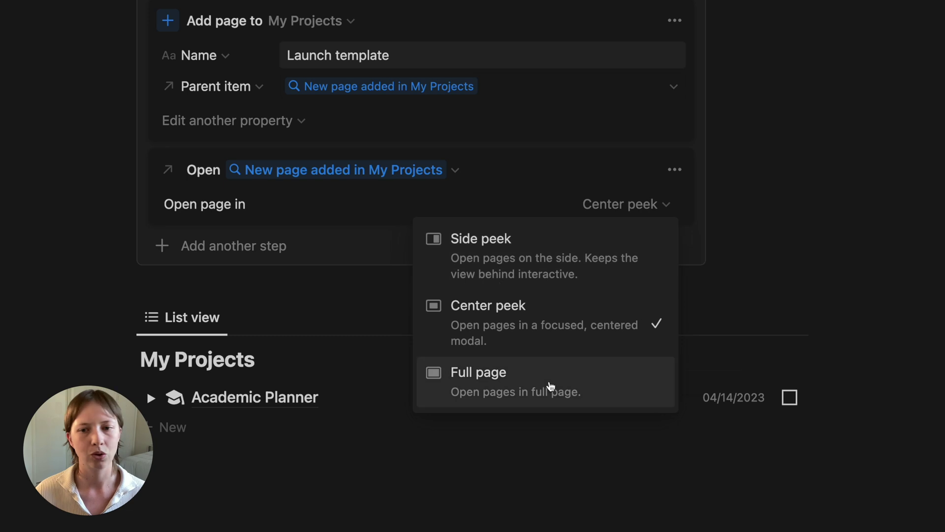
click(363, 217)
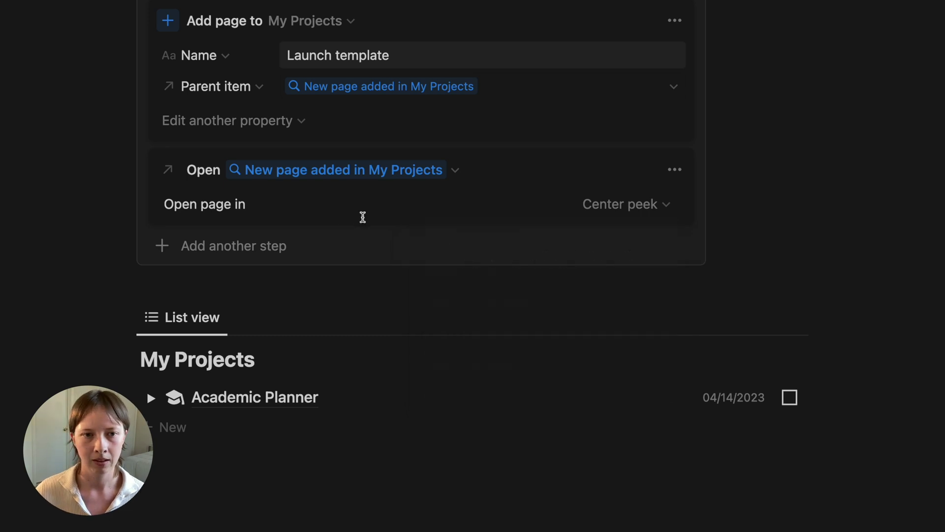
scroll(363, 217, up, 15)
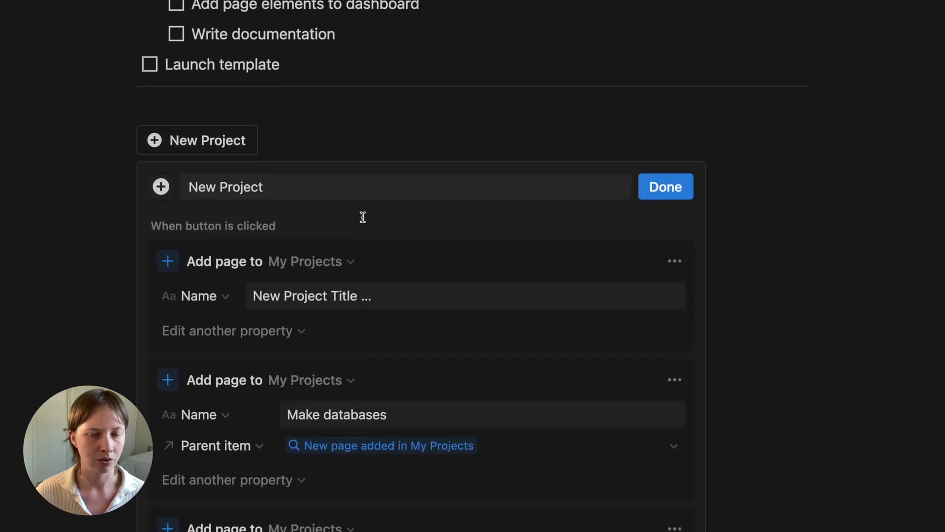
scroll(363, 217, up, 2)
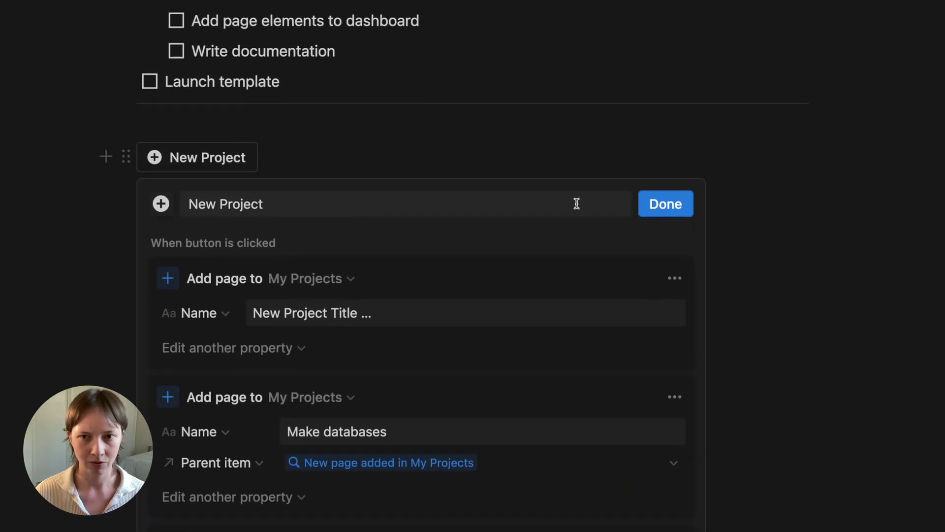
click(680, 208)
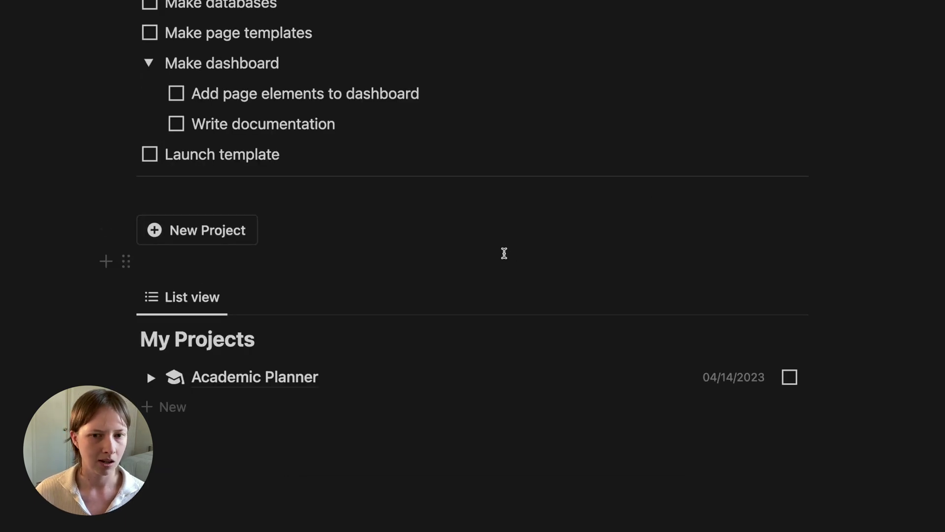
Create a new project from the New Project button and title it 'Affiliate Tracker'
click(209, 236)
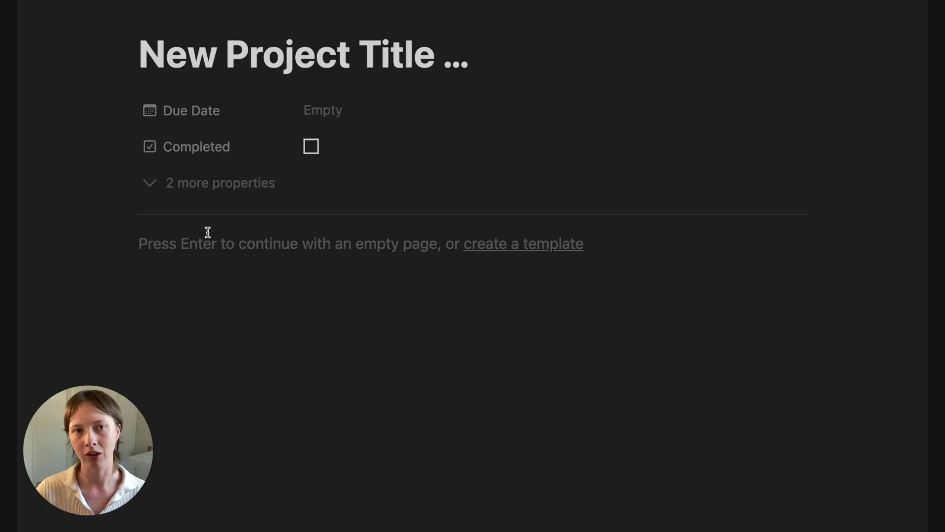
triple_click(237, 57)
key(BackSpace)
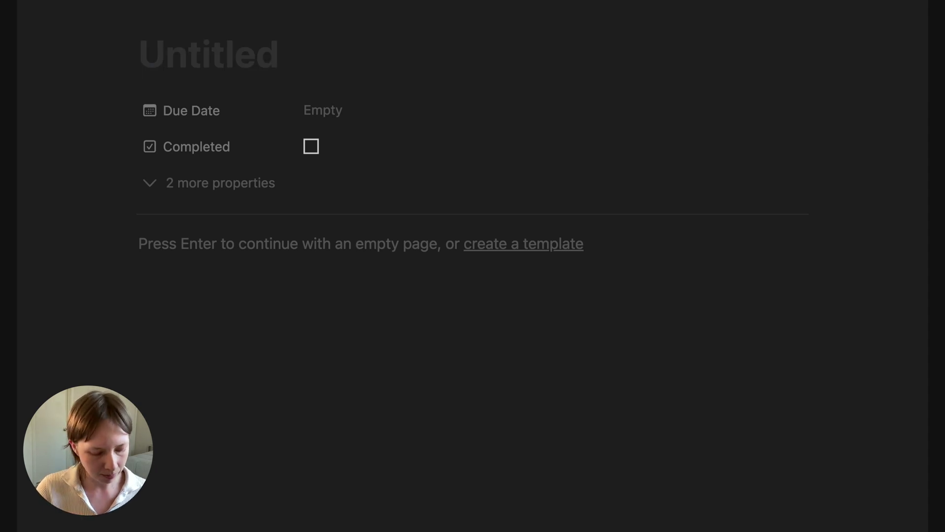
text(Affi)
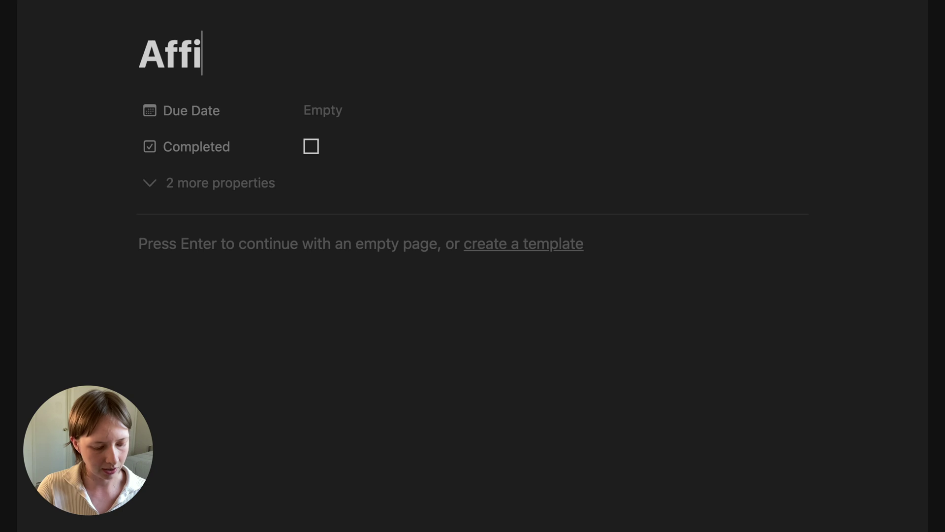
text(liate Track)
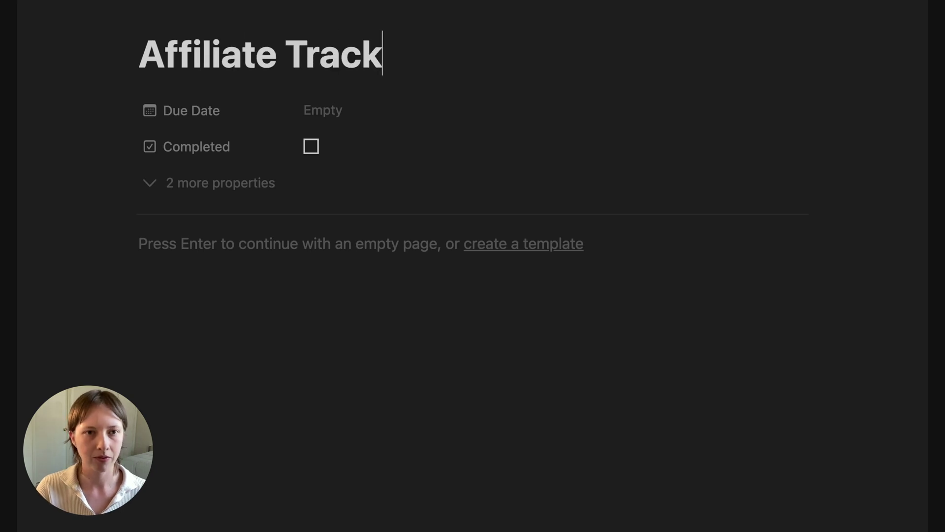
text(er)
Set its due date to April 16, 2023, then expand its sub-tasks, including Make dashboard
click(348, 111)
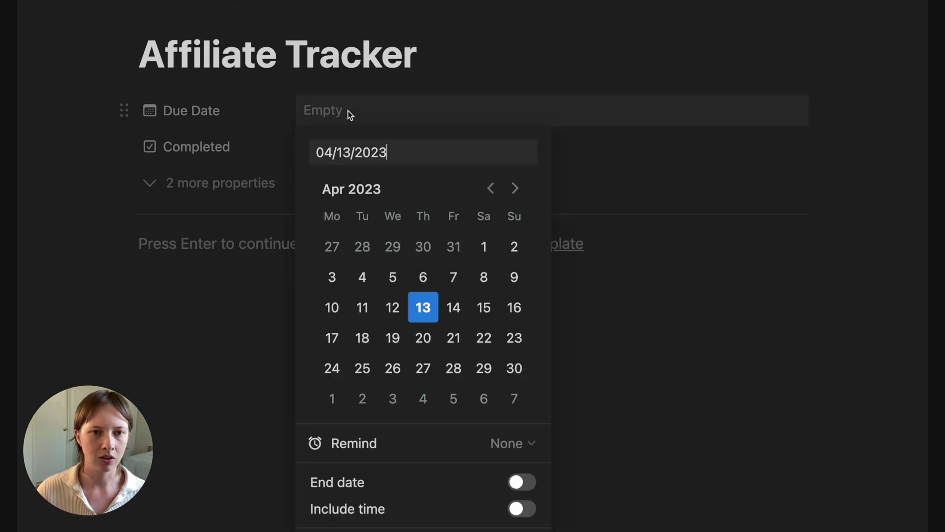
click(514, 311)
click(119, 113)
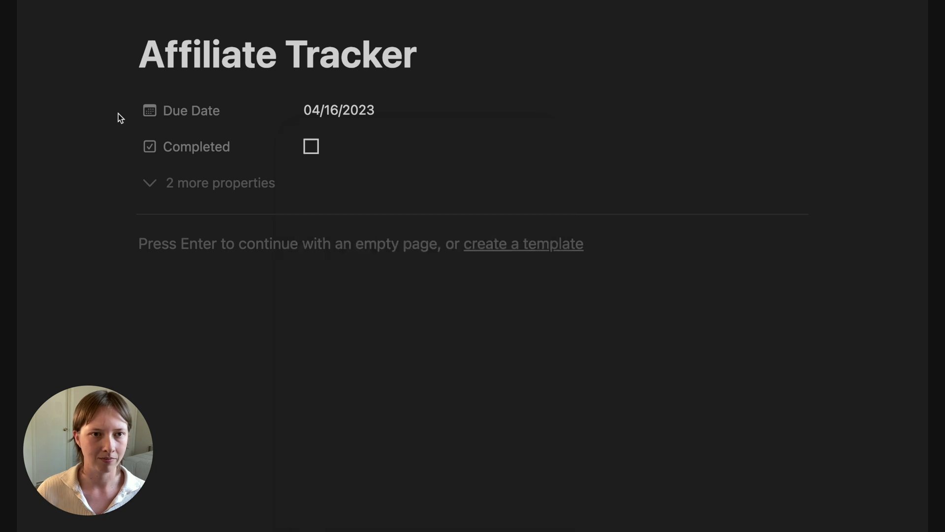
key(Escape)
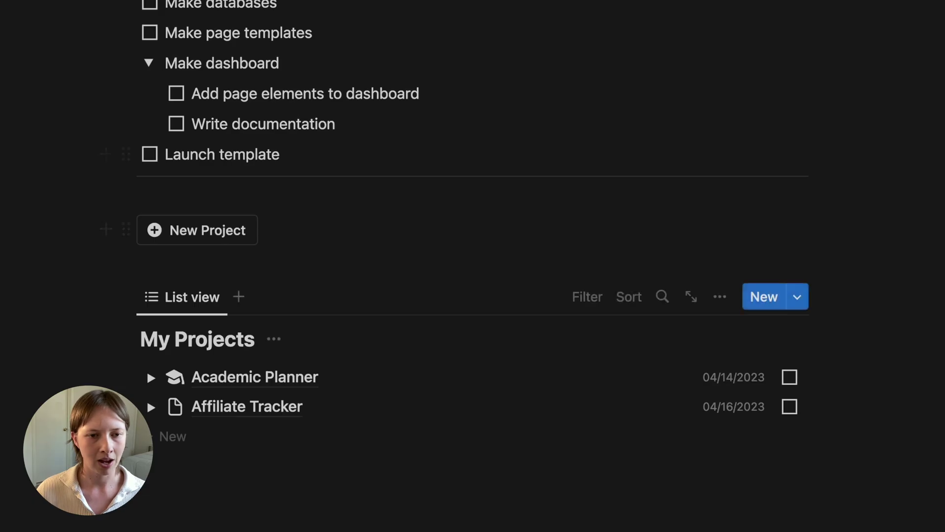
scroll(147, 369, down, 1)
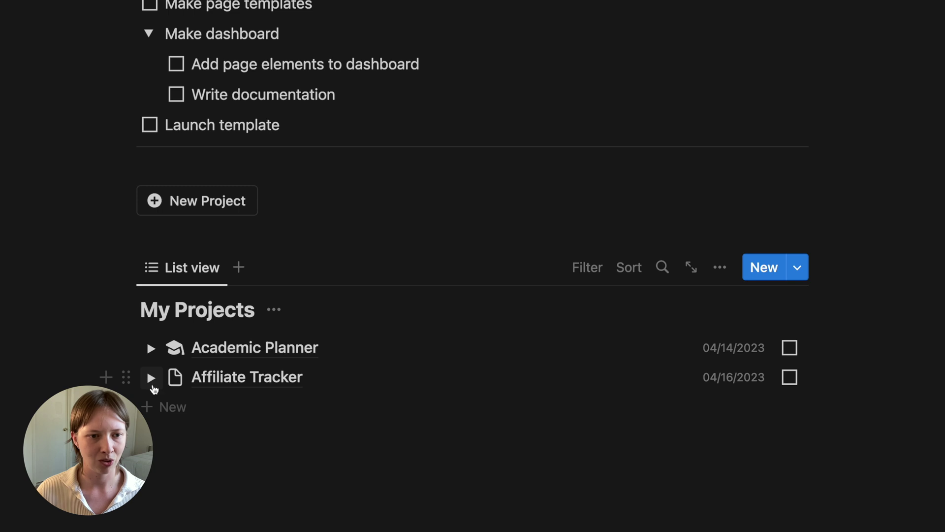
click(153, 384)
click(174, 468)
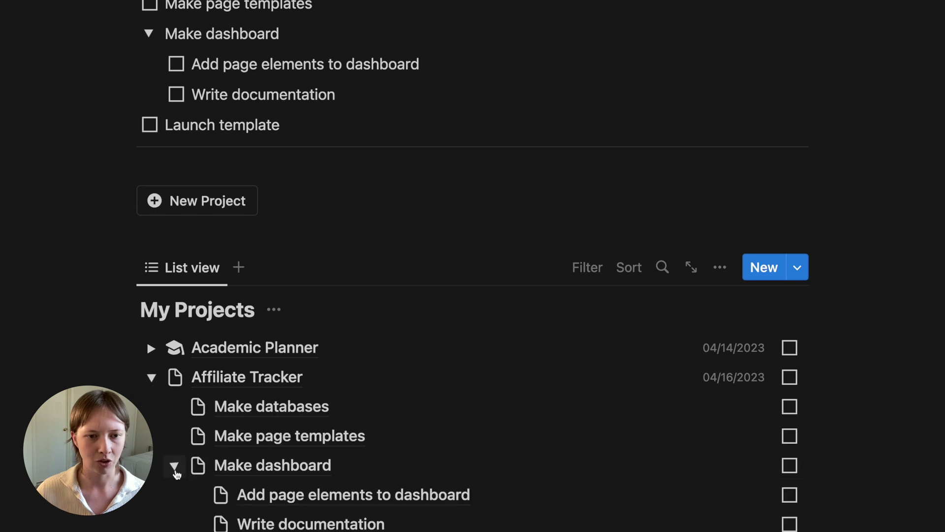
scroll(175, 473, down, 5)
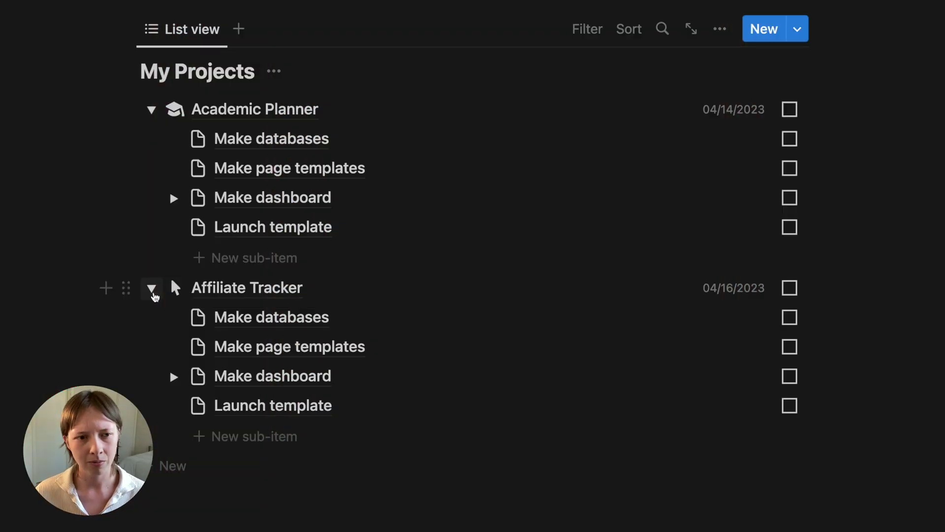
Collapse Affiliate Tracker and tick Academic Planner's Make databases, Make page templates and Make dashboard
click(153, 290)
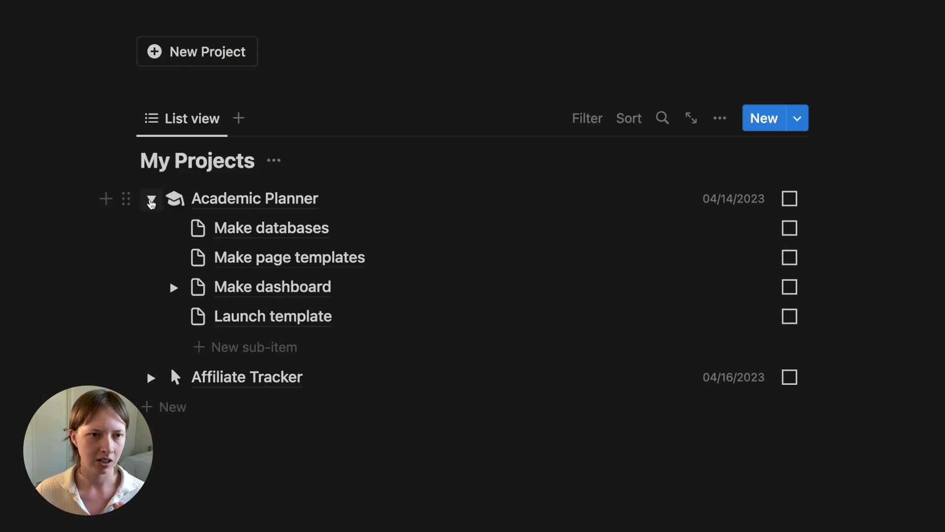
click(151, 201)
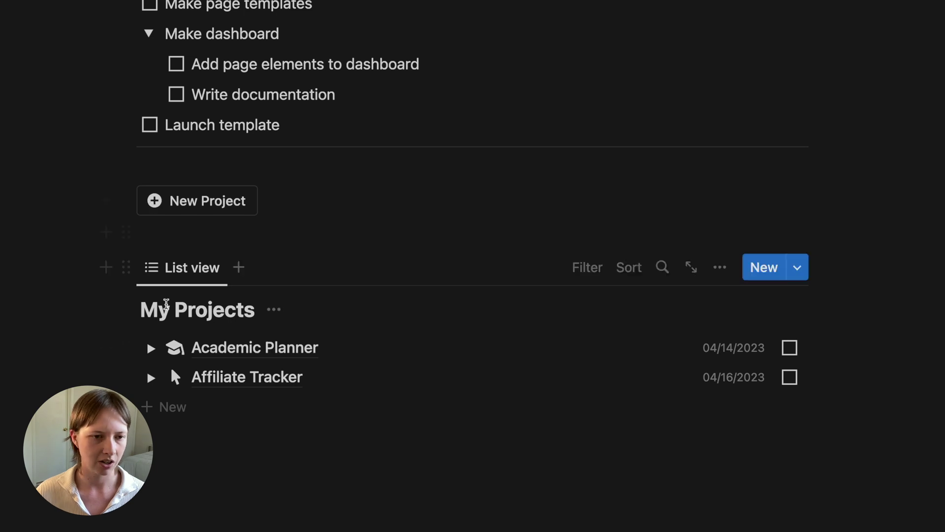
click(152, 348)
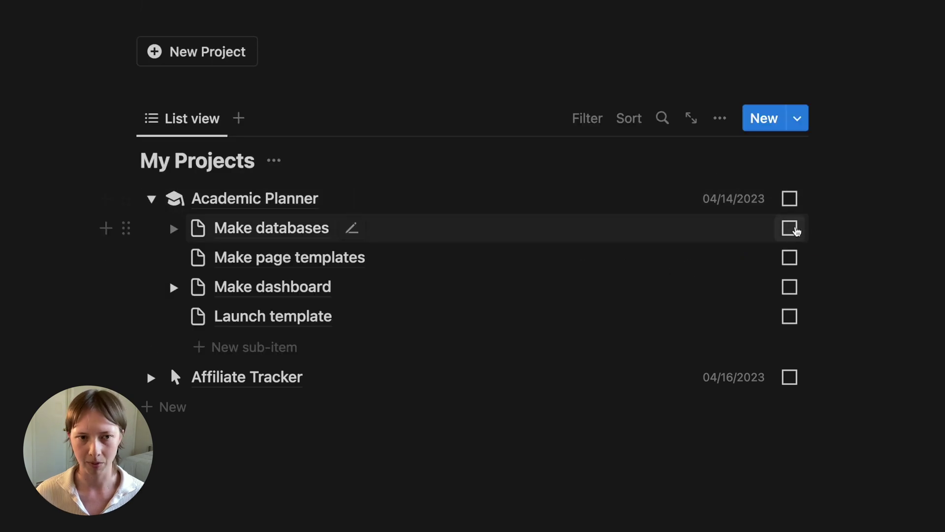
click(790, 228)
click(789, 257)
click(790, 287)
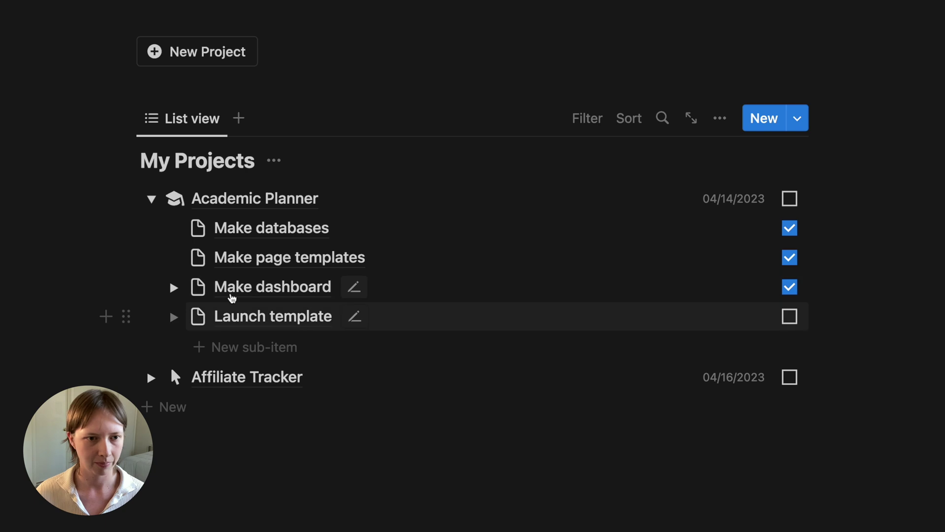
Tick Add page elements to dashboard, Write documentation, Launch template, and Academic Planner itself
click(174, 287)
click(790, 227)
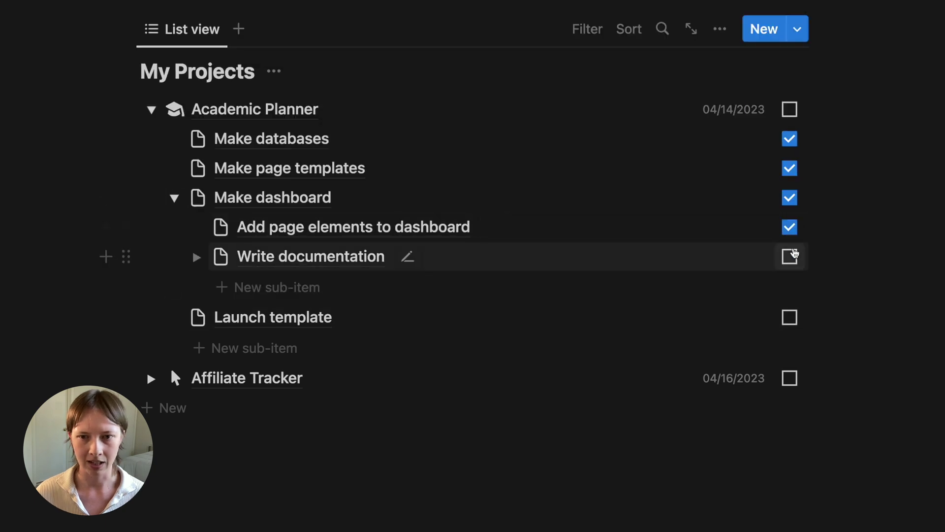
click(791, 255)
click(790, 316)
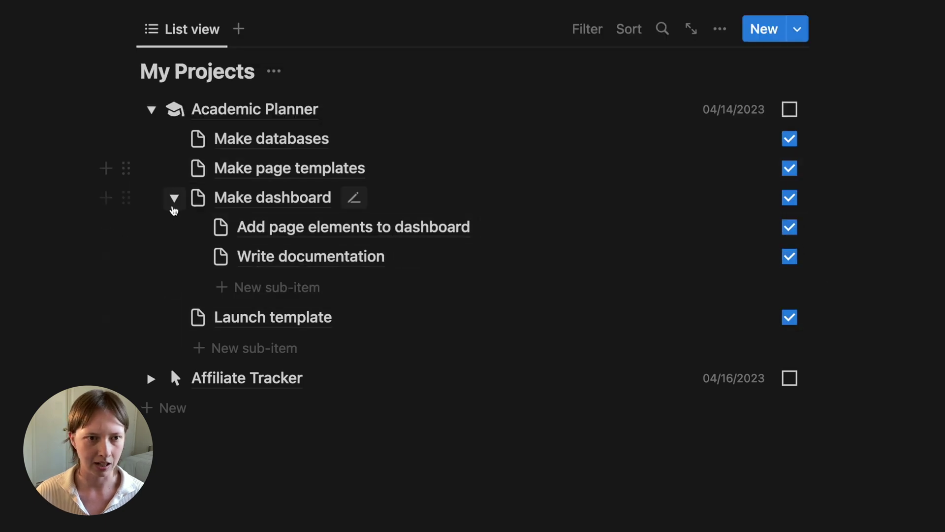
click(173, 203)
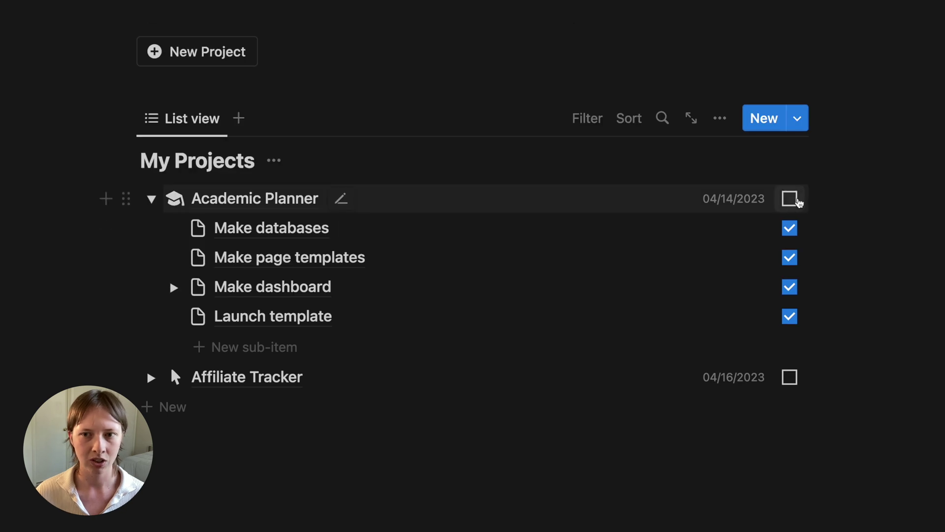
click(798, 201)
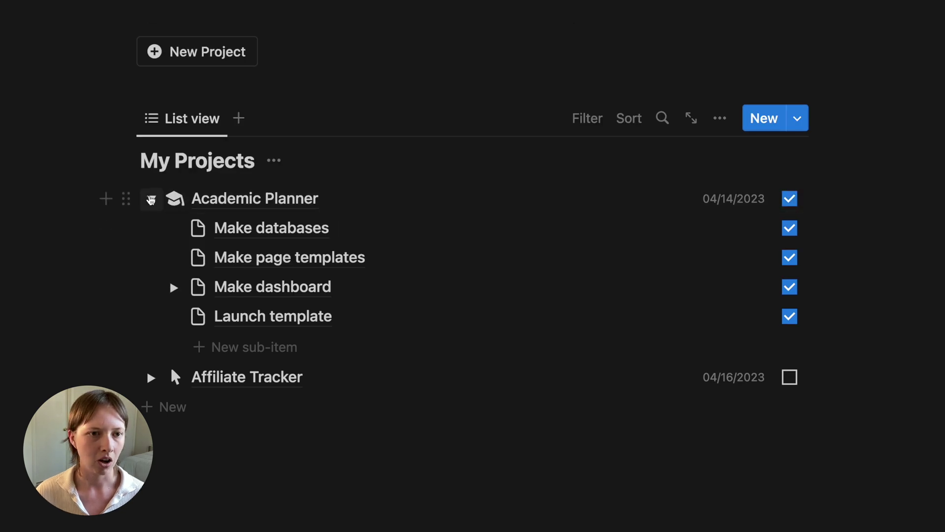
Collapse Academic Planner and add a Completed: Unchecked filter so only Affiliate Tracker shows
click(152, 199)
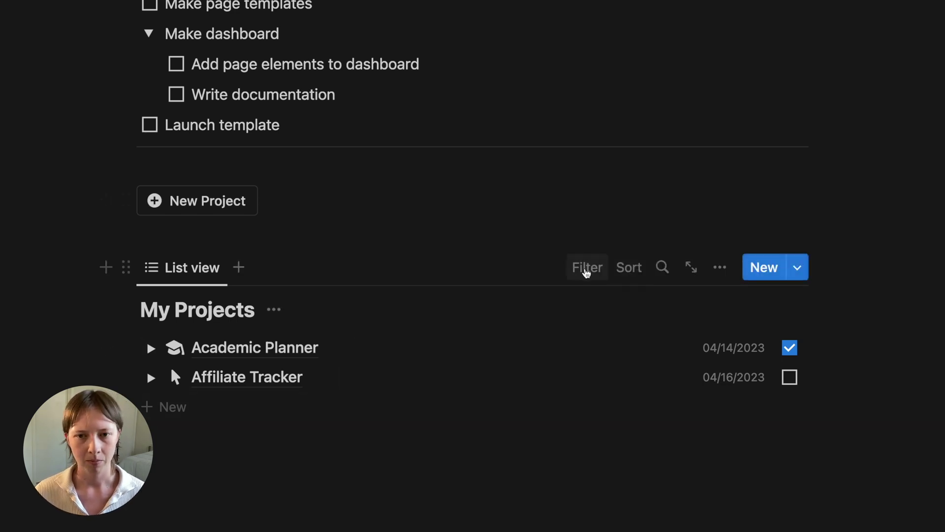
click(586, 273)
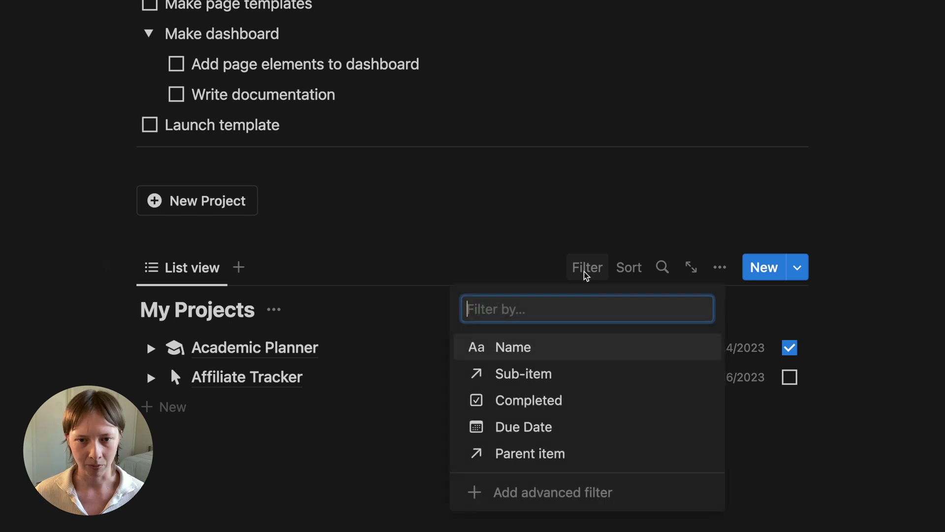
click(544, 412)
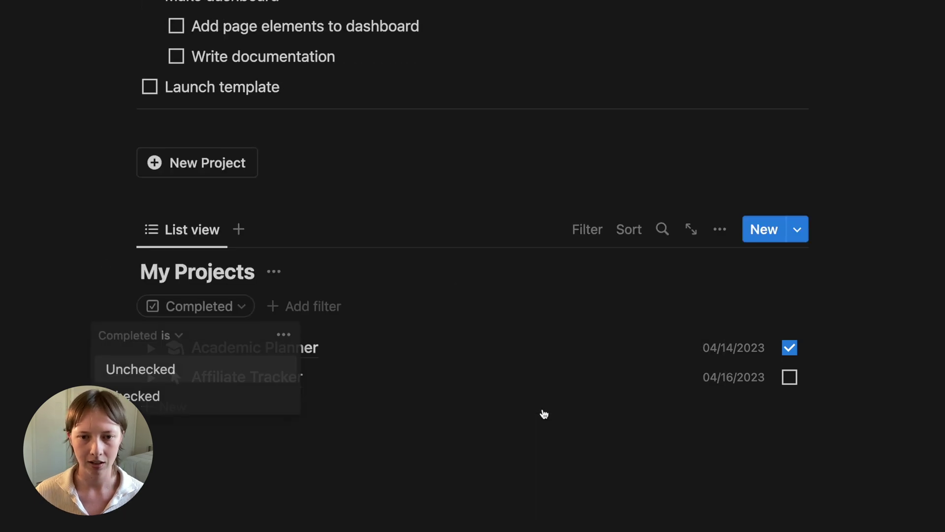
click(200, 375)
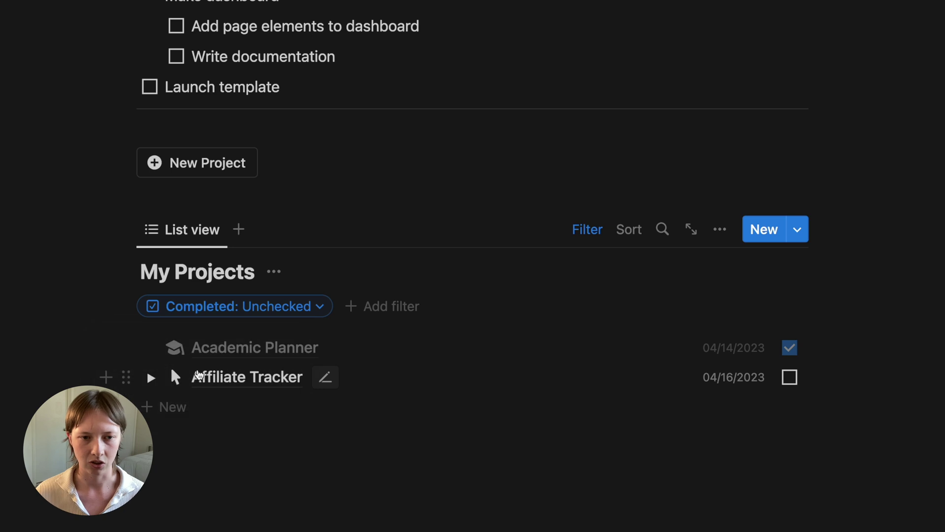
click(591, 258)
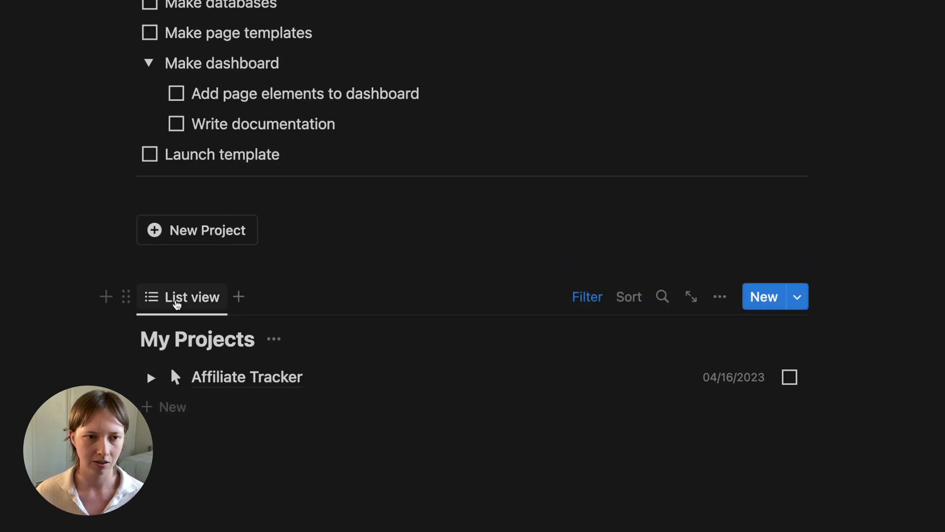
click(177, 300)
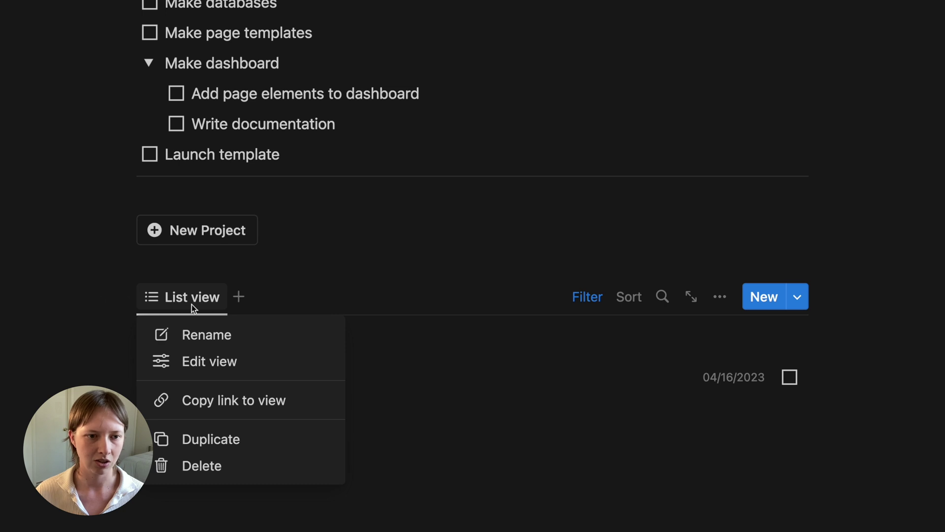
Duplicate the List view as 'Archived' and switch its Completed filter to Checked
click(190, 438)
text(Archived)
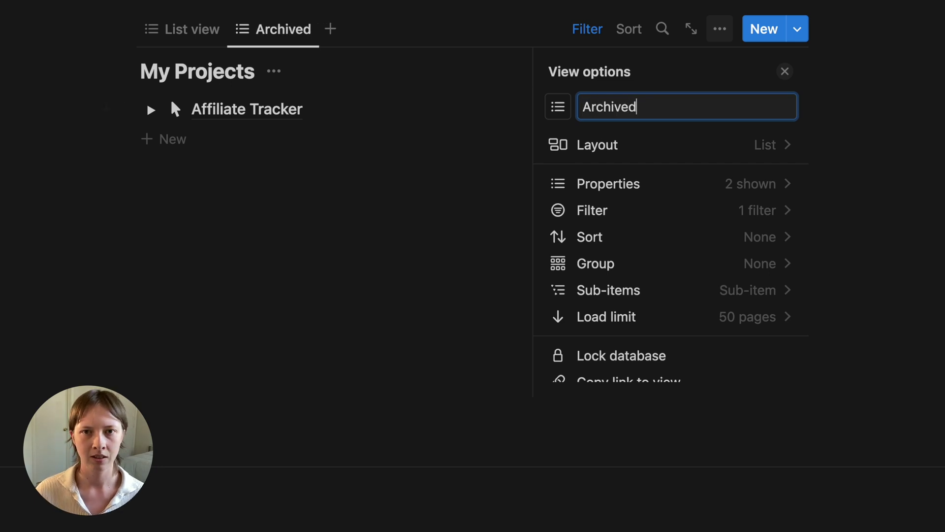
click(581, 22)
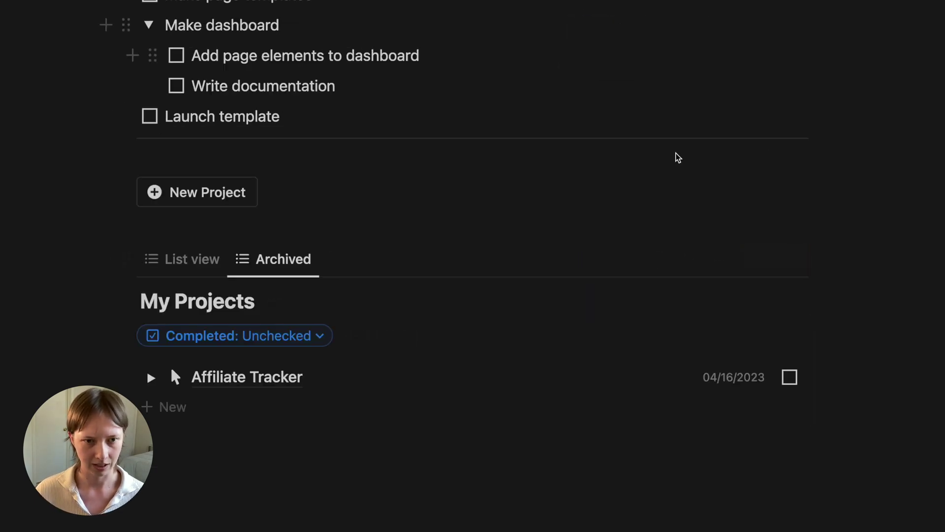
click(600, 266)
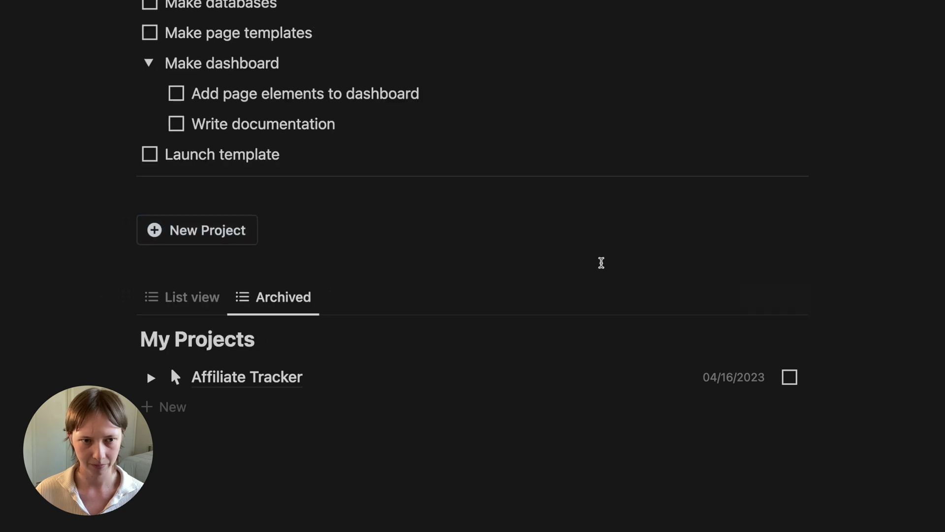
click(581, 294)
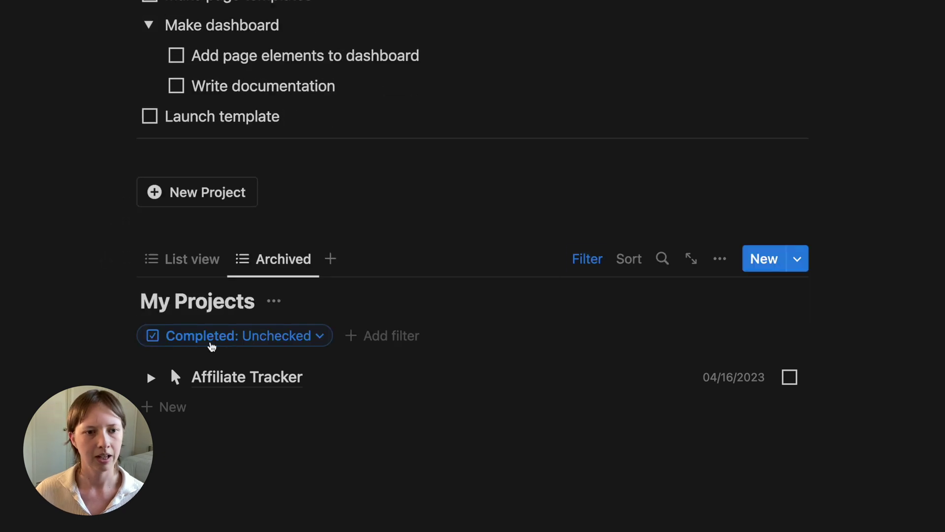
click(211, 343)
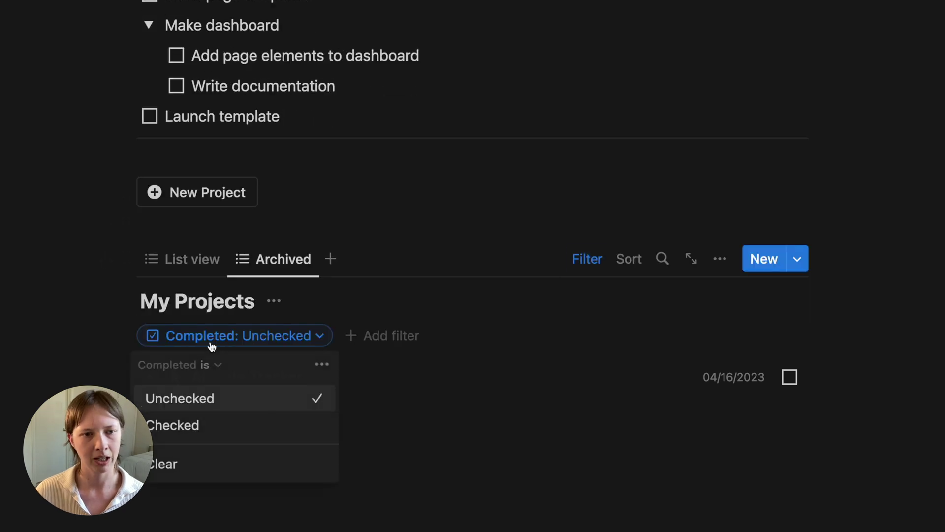
click(194, 426)
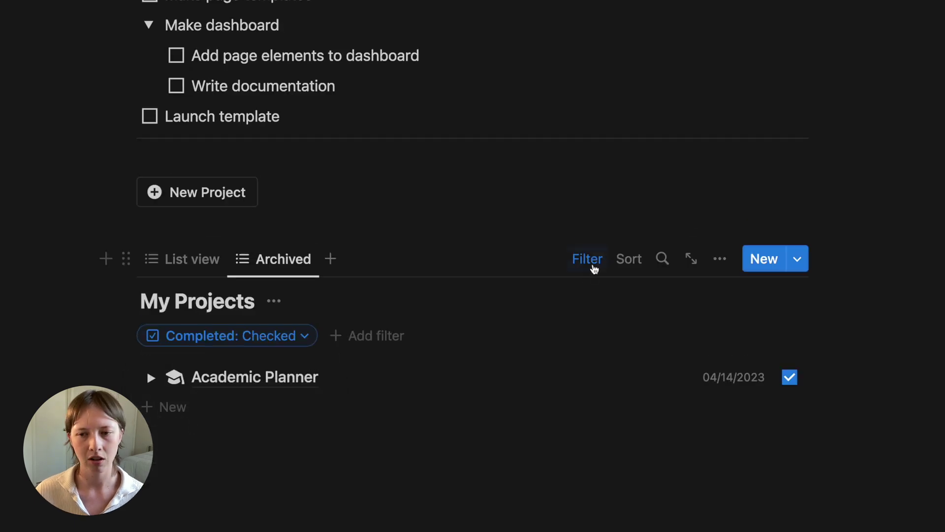
click(591, 263)
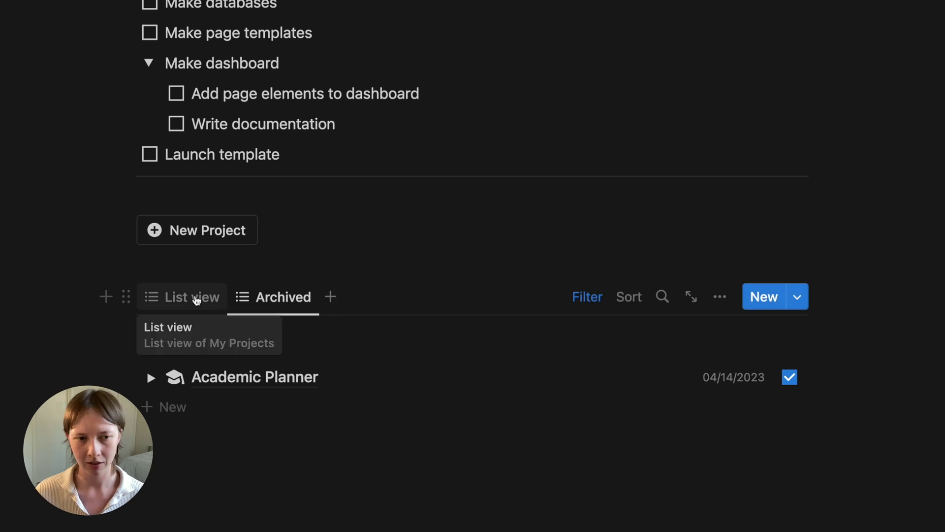
In the Archived view, untick Academic Planner, Make databases and Make page templates
click(194, 297)
click(236, 298)
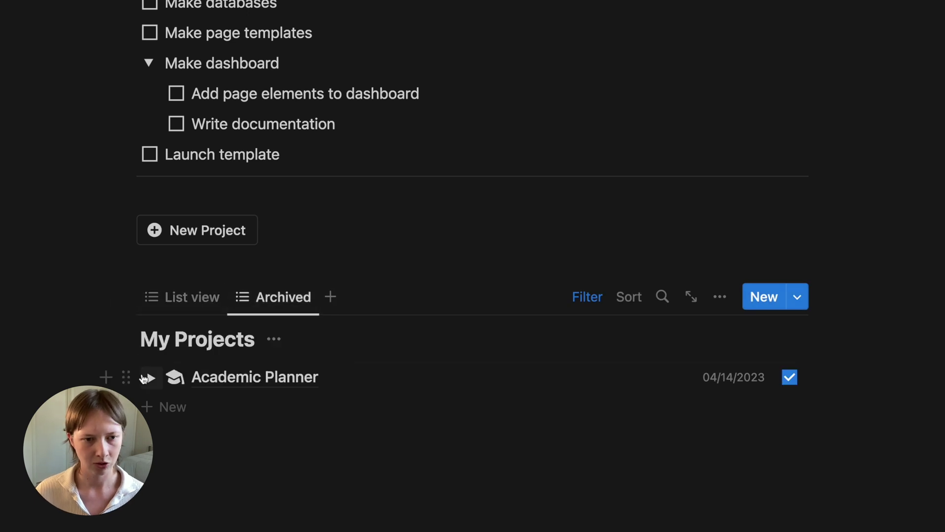
click(151, 377)
scroll(148, 377, down, 3)
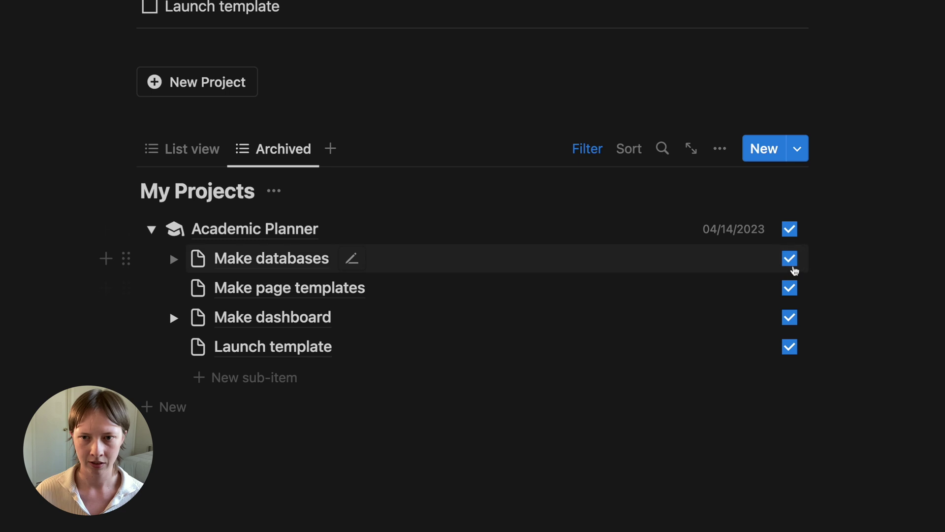
click(789, 231)
click(790, 258)
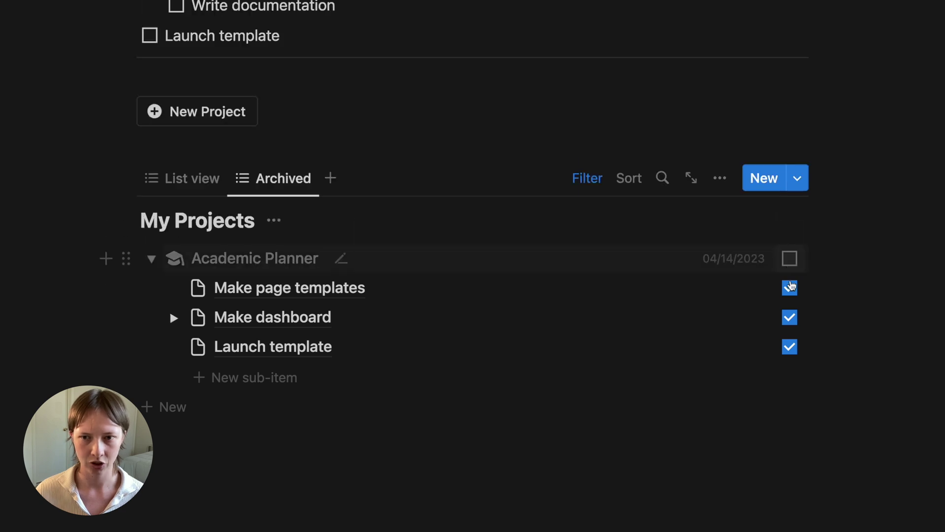
click(789, 287)
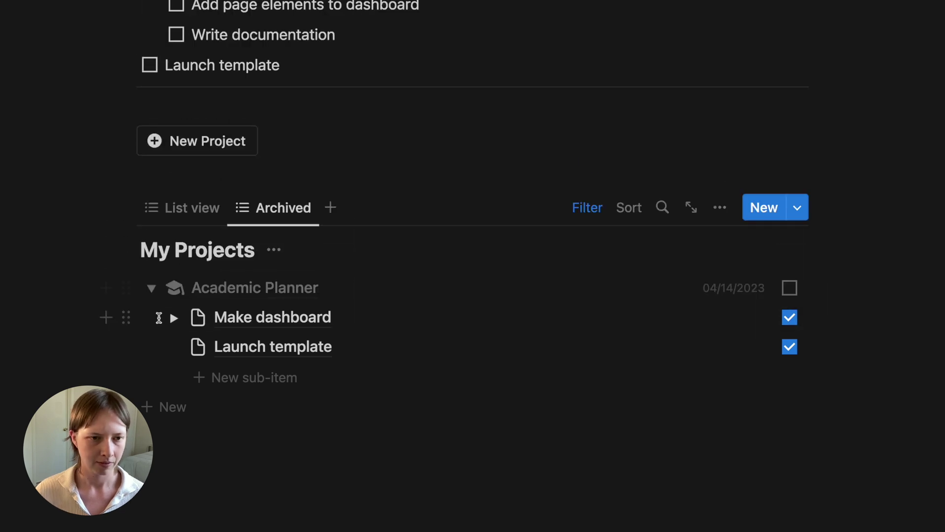
Untick Make dashboard, Add page elements to dashboard, Write documentation and Launch template
click(174, 318)
scroll(176, 323, down, 2)
click(790, 230)
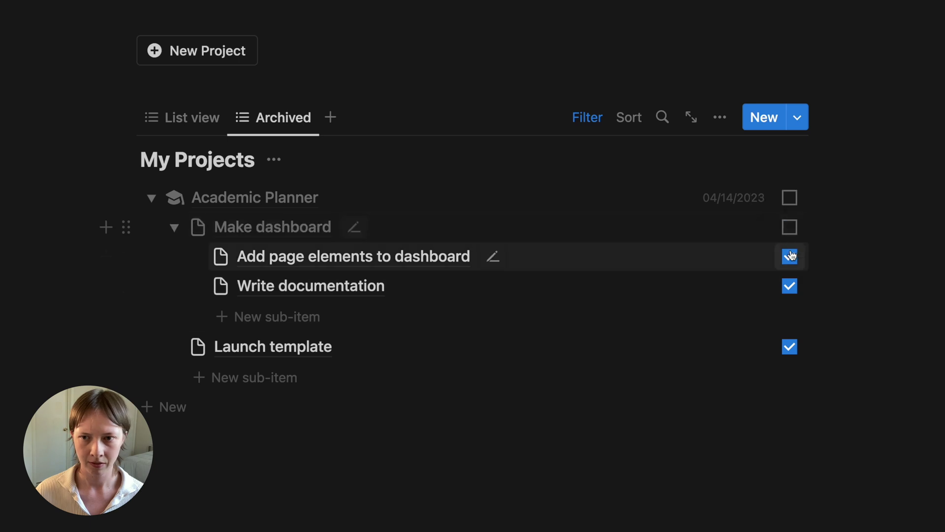
click(789, 257)
click(789, 285)
click(790, 347)
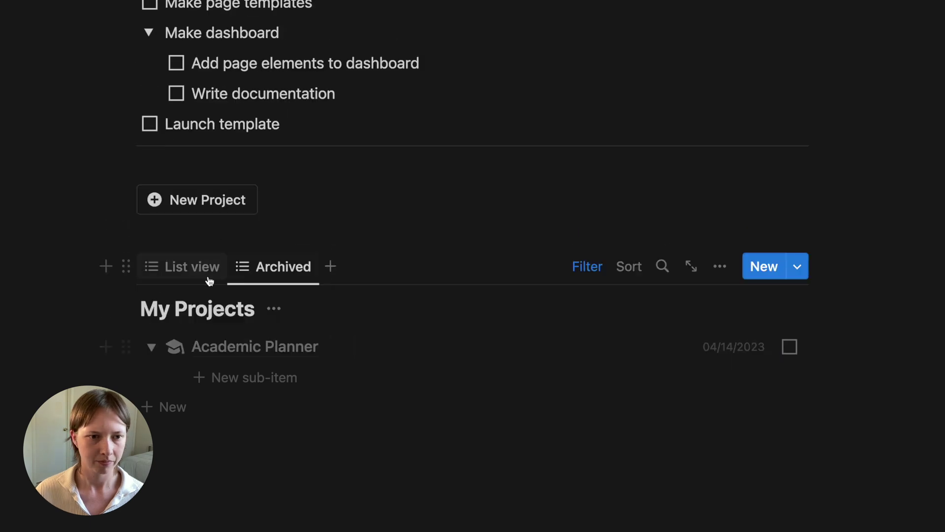
In the List view, expand Academic Planner and mark Make databases done
click(181, 333)
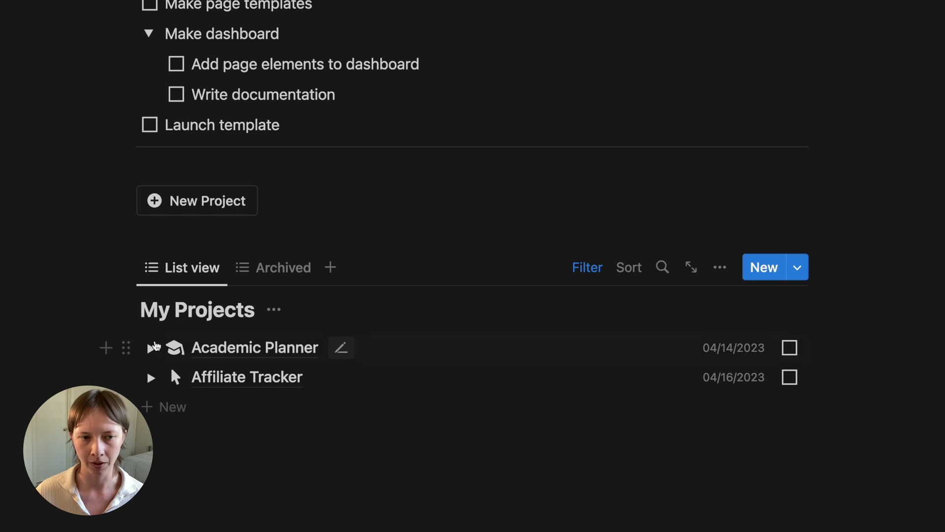
click(150, 347)
scroll(148, 348, down, 3)
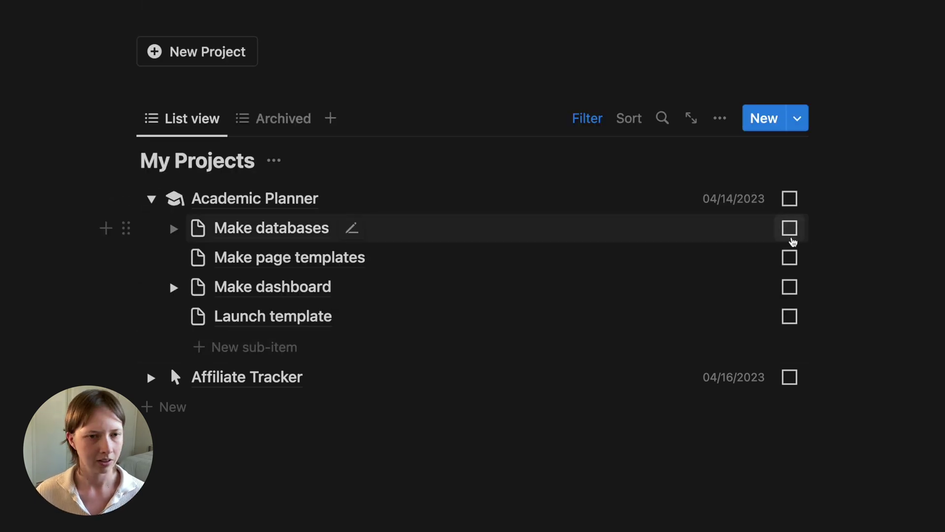
click(793, 236)
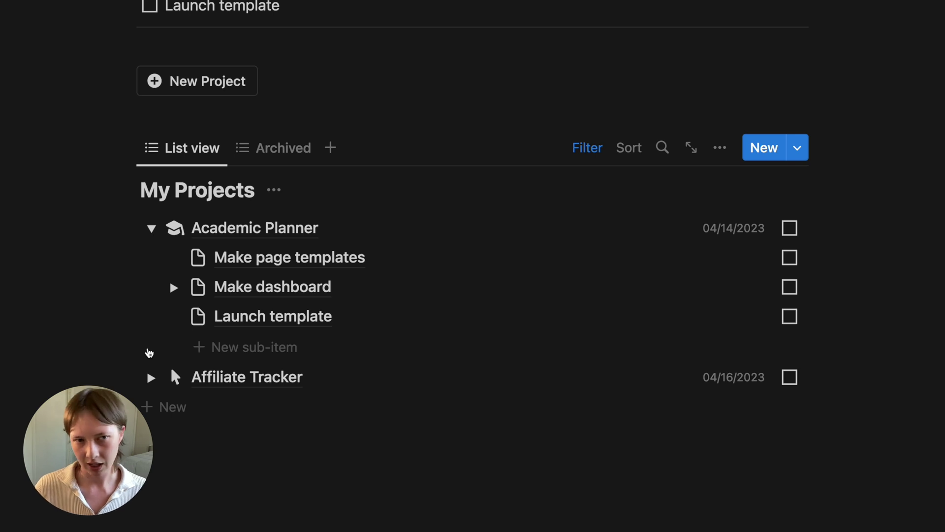
Open Academic Planner in a side panel and add a Select property named 'Archive'
click(151, 228)
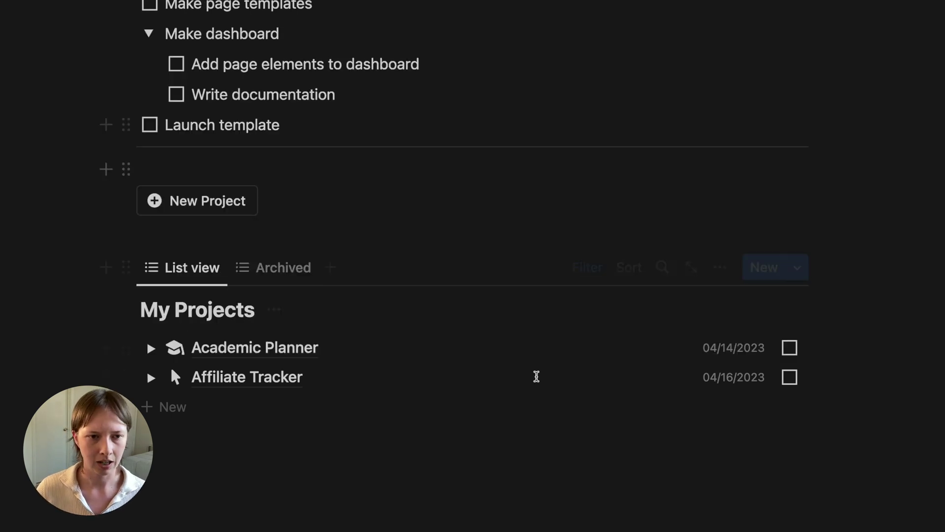
click(367, 354)
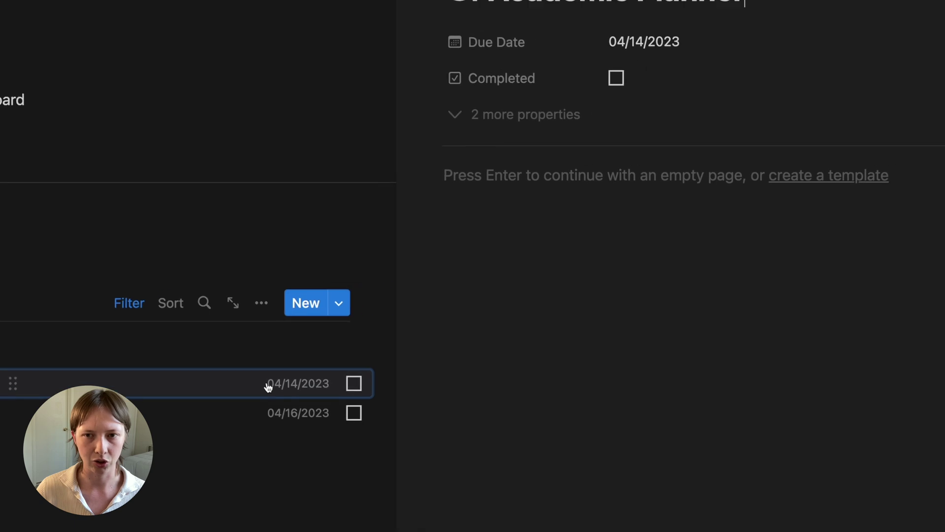
click(446, 162)
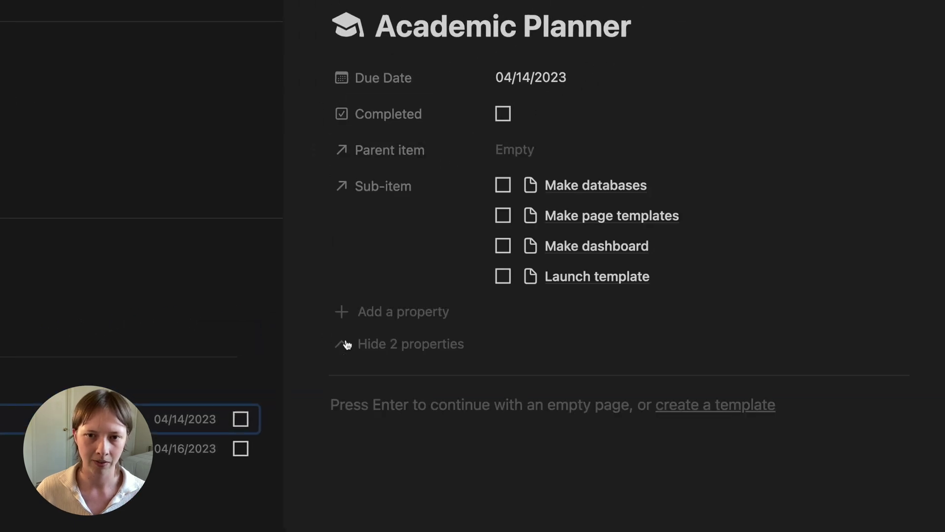
click(370, 313)
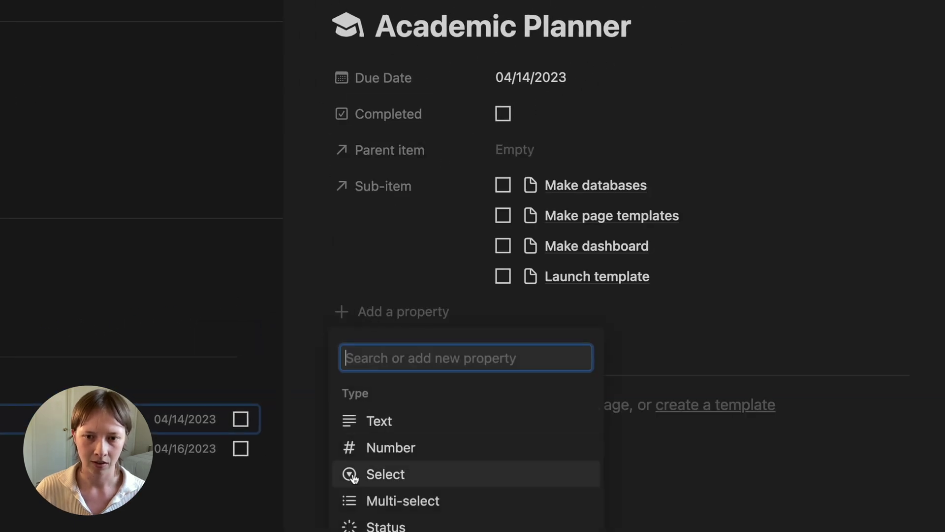
click(408, 476)
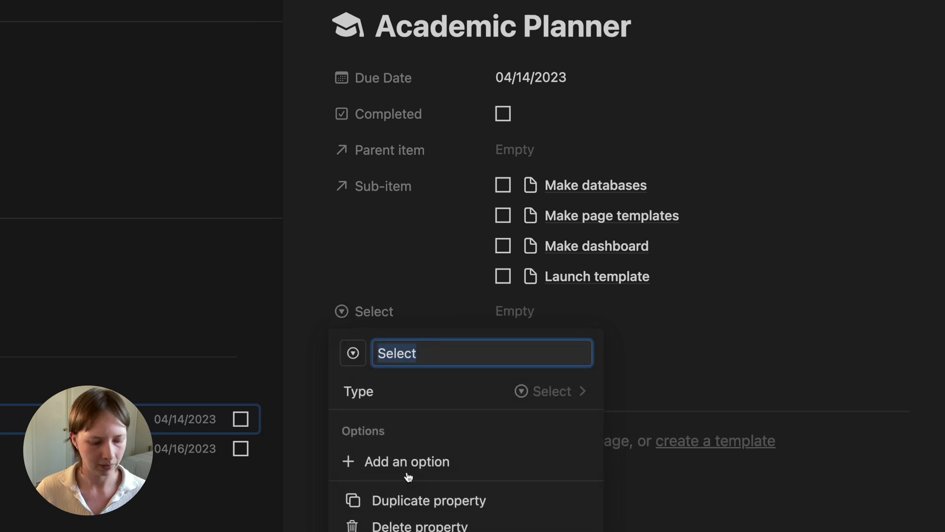
text(Archive)
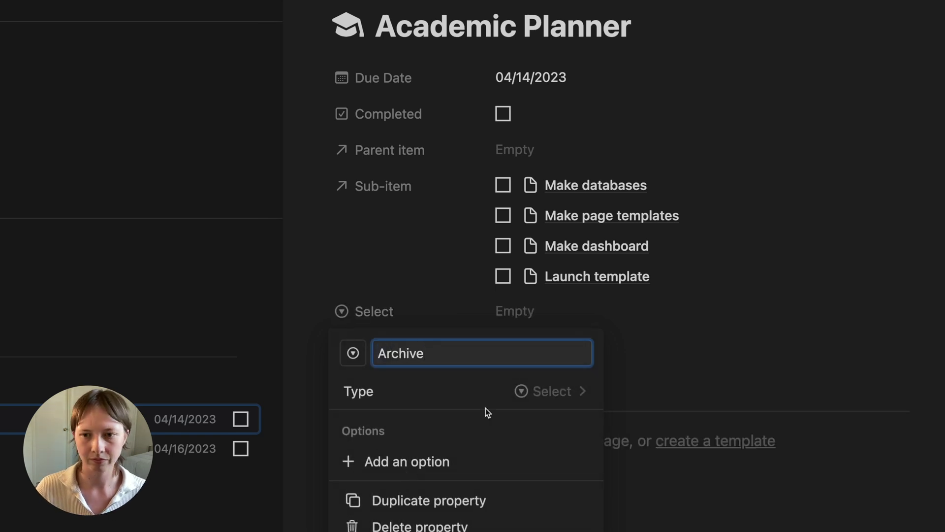
key(Return)
Create an 'Archive' option then clear it, hide Parent item and Sub-item, and move Archive above Due Date
click(594, 325)
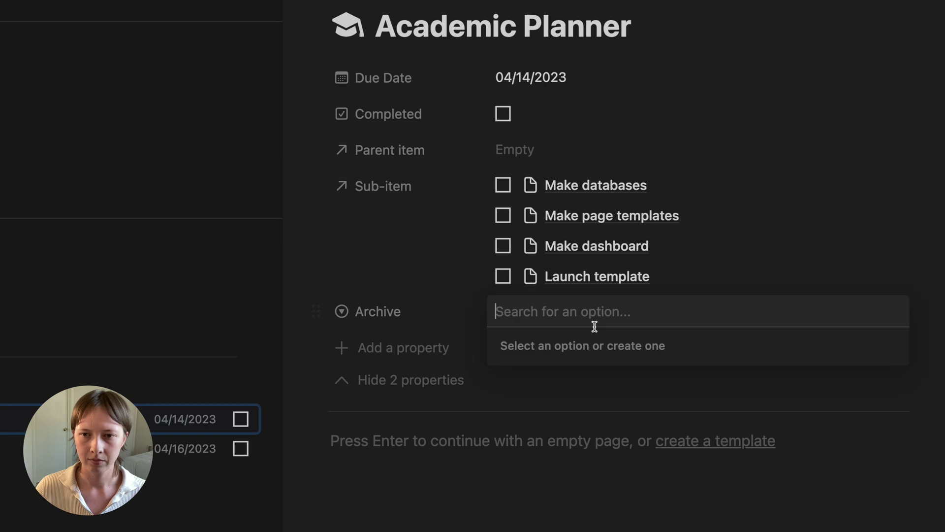
text(Archi)
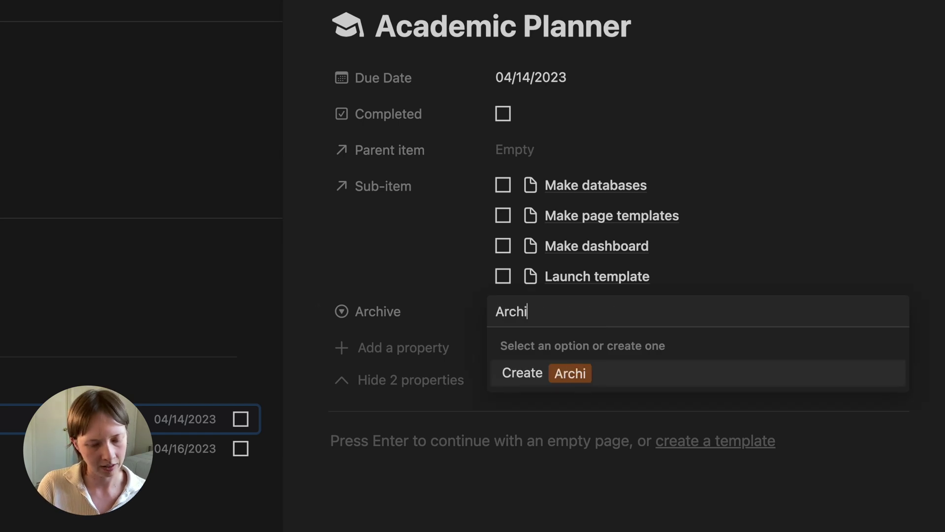
text(ve)
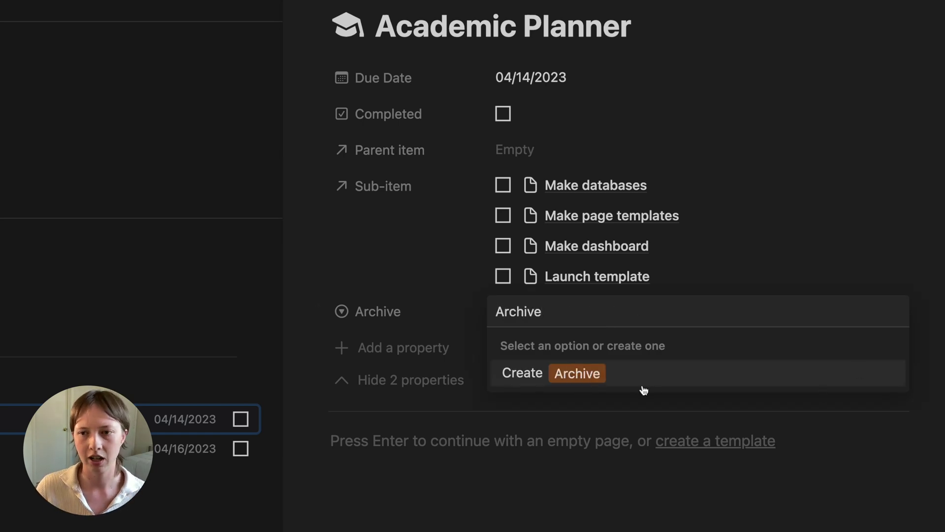
click(623, 383)
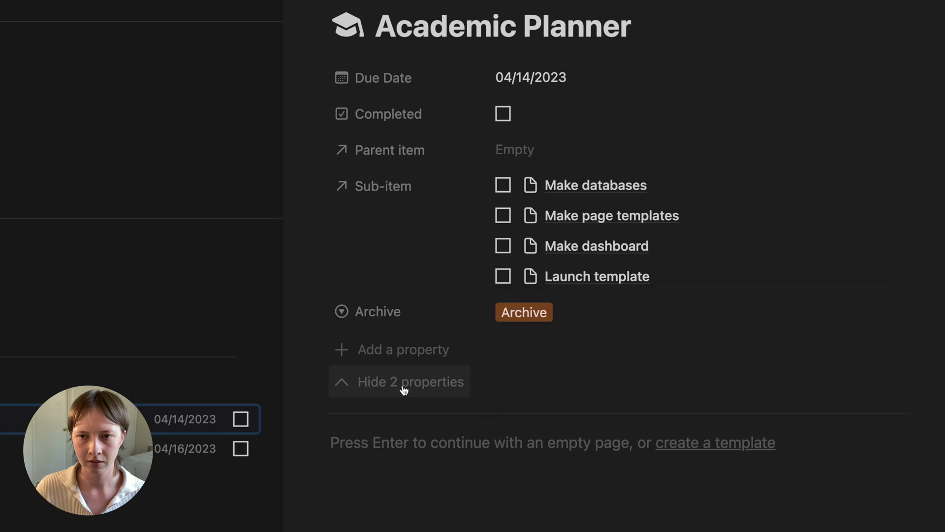
click(401, 383)
click(519, 160)
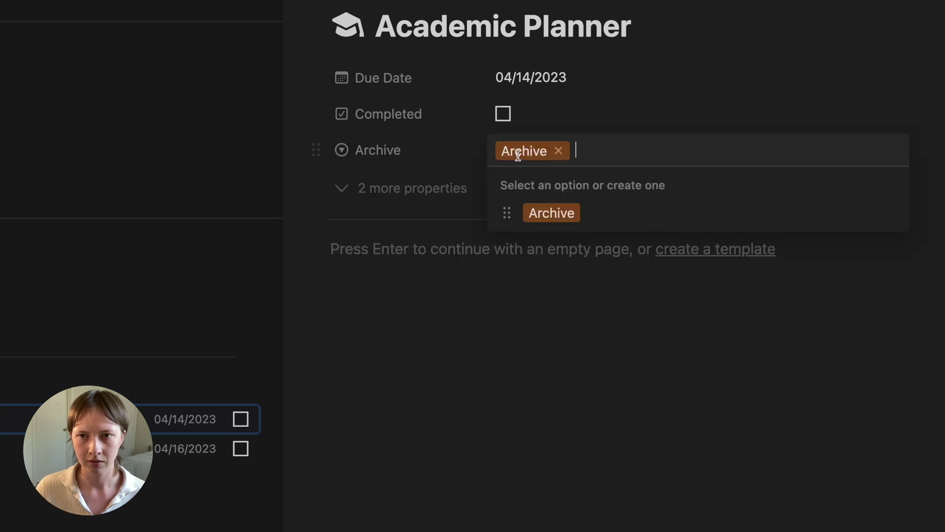
click(561, 150)
drag(403, 158, 409, 62)
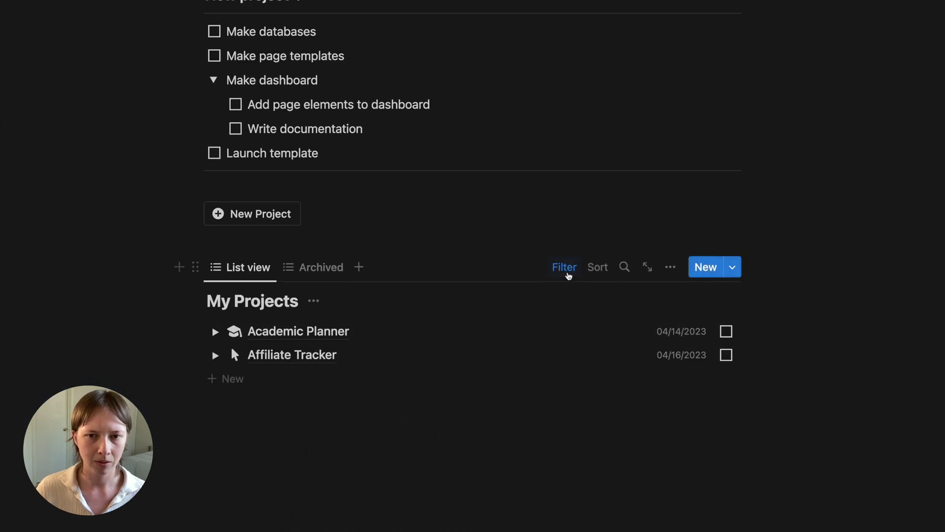
Clear the List view's Completed filter value and convert it into an advanced filter rule
click(566, 268)
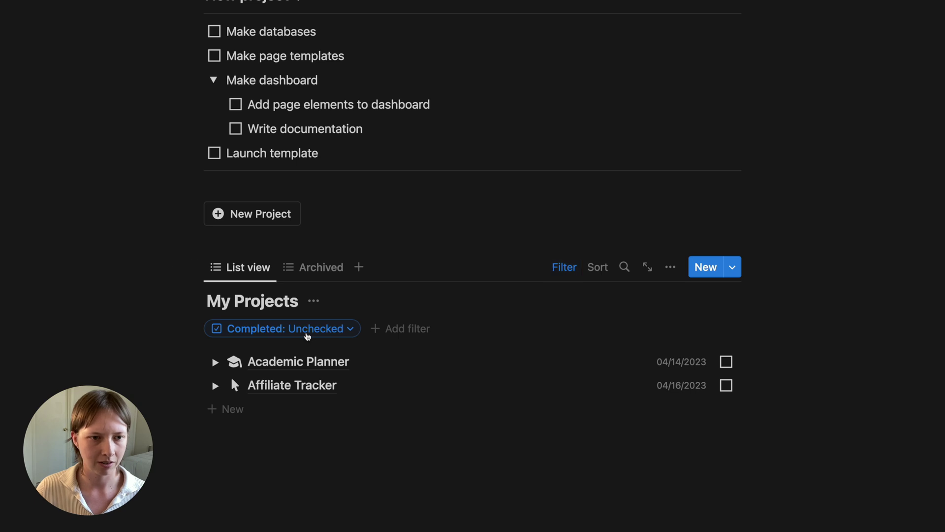
click(308, 336)
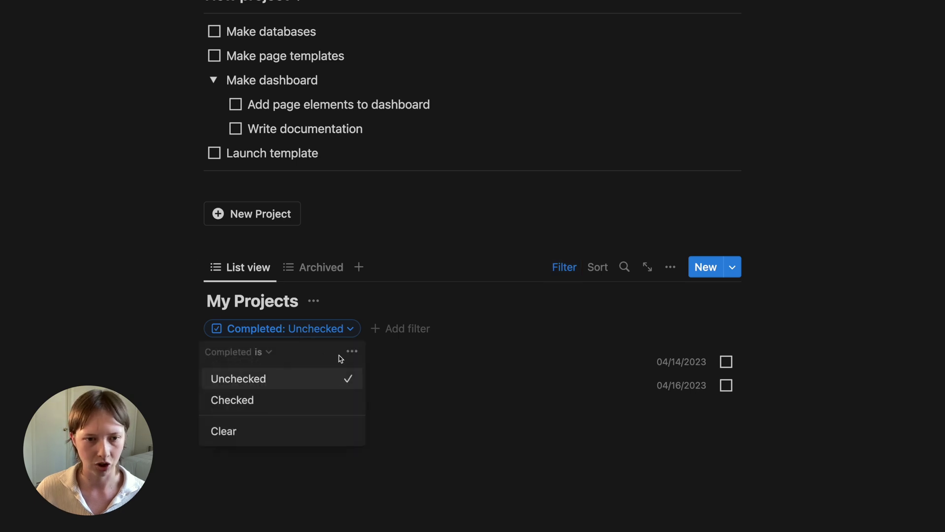
click(284, 442)
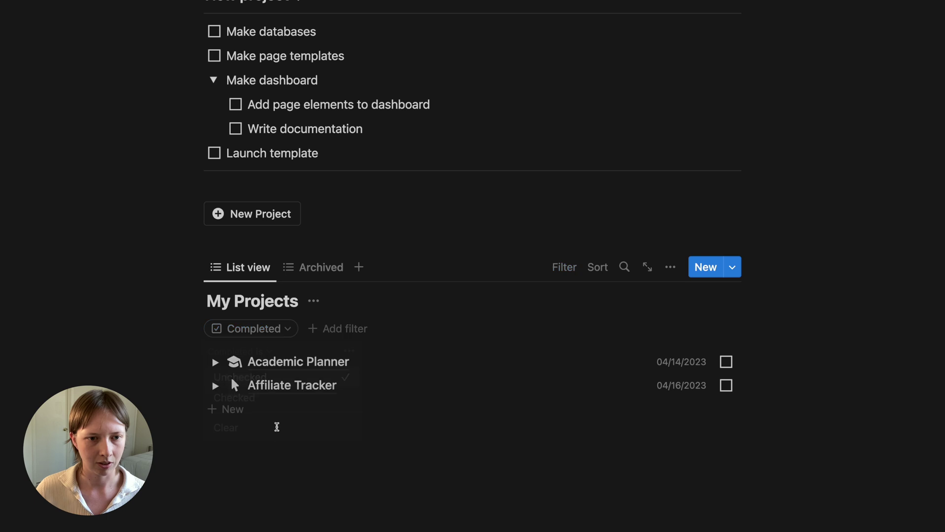
click(268, 334)
click(314, 352)
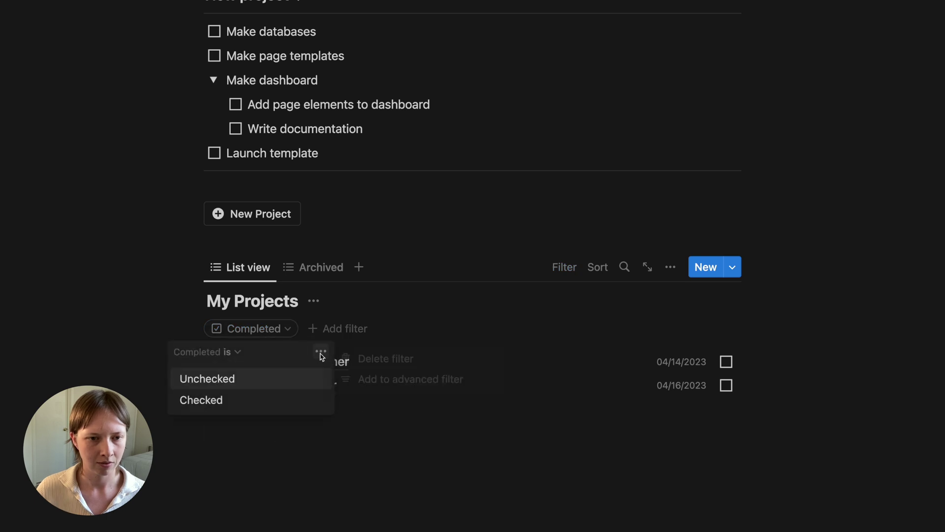
click(397, 375)
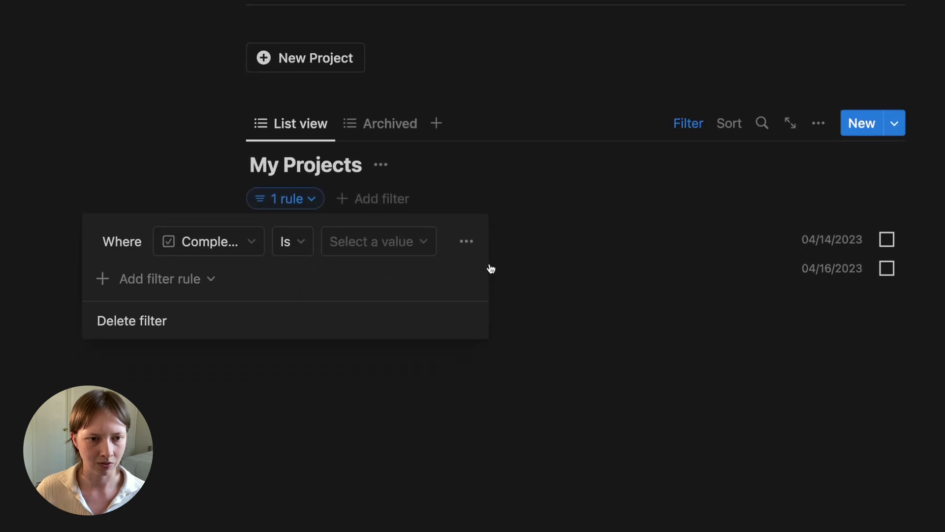
Set the advanced rule to Archive · Is not · Archive
click(185, 250)
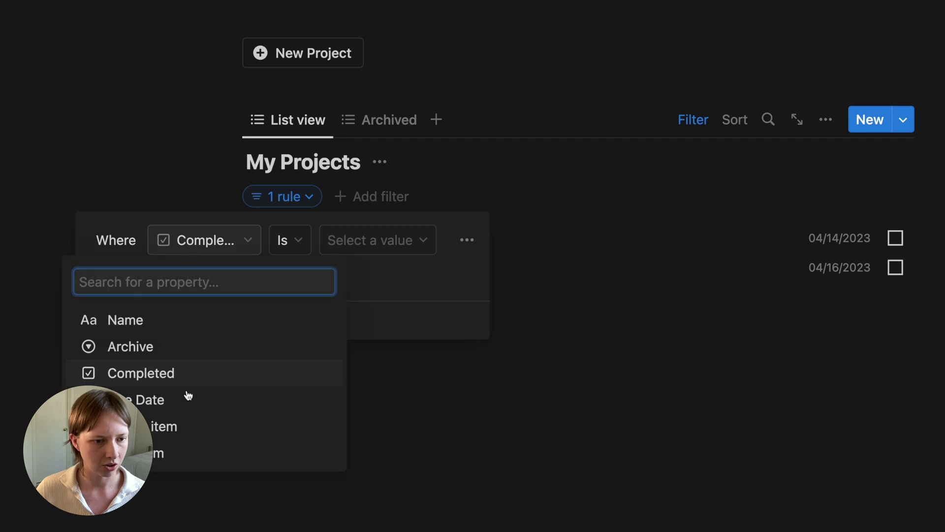
click(168, 355)
click(341, 237)
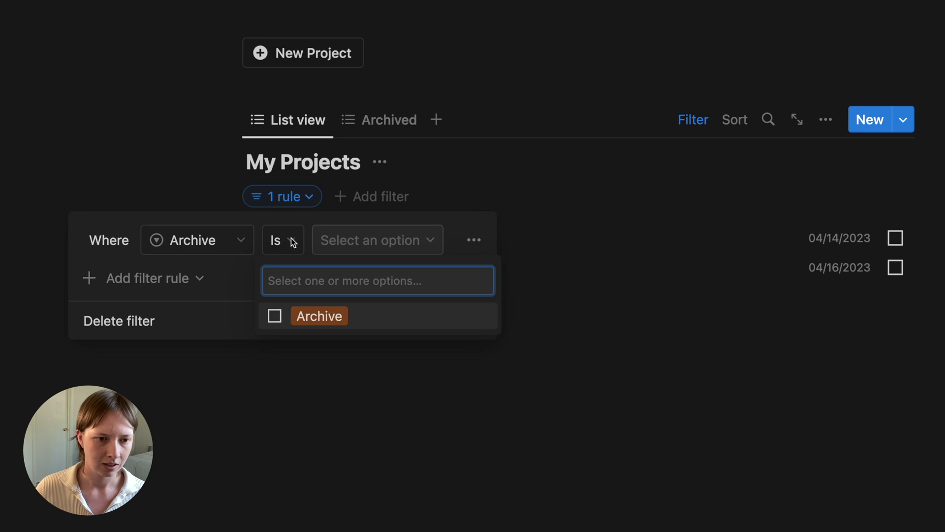
click(278, 240)
click(279, 240)
click(275, 301)
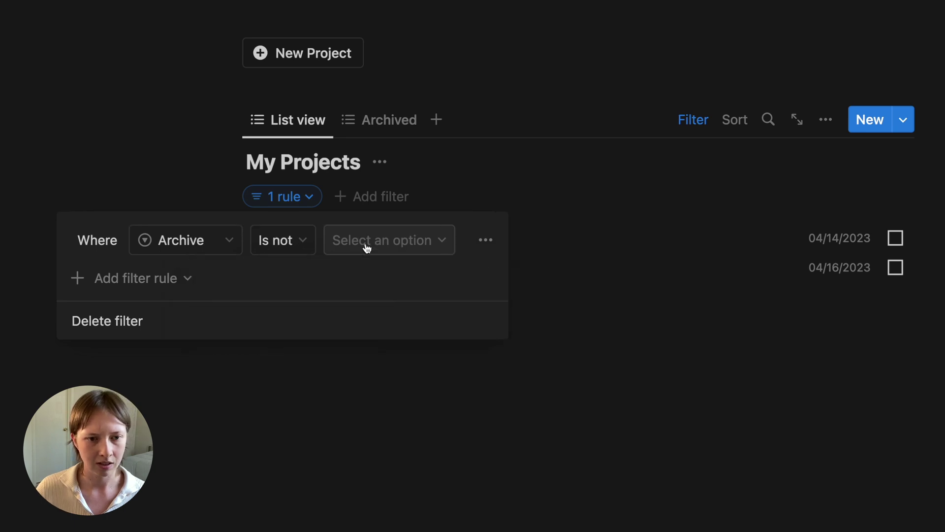
click(365, 240)
click(355, 318)
click(192, 276)
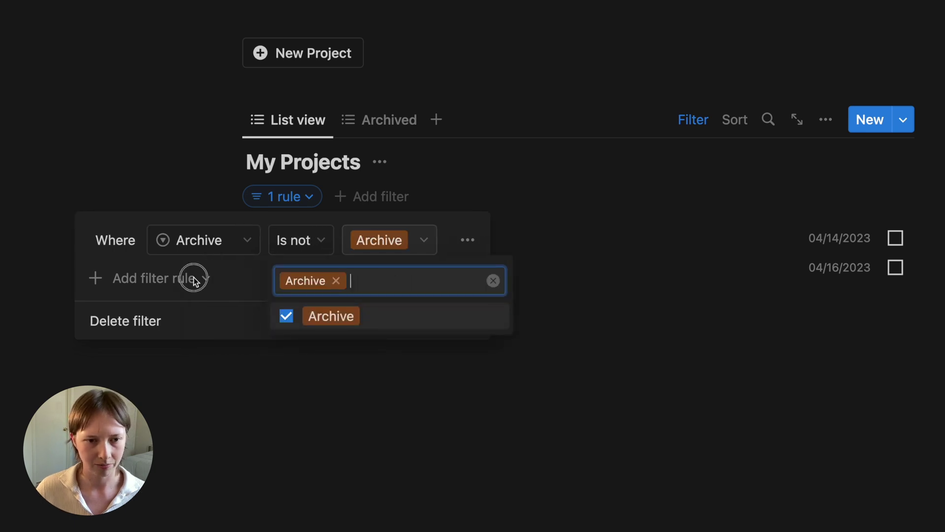
In the Archived view, convert the Completed: Checked filter into an advanced rule
click(108, 148)
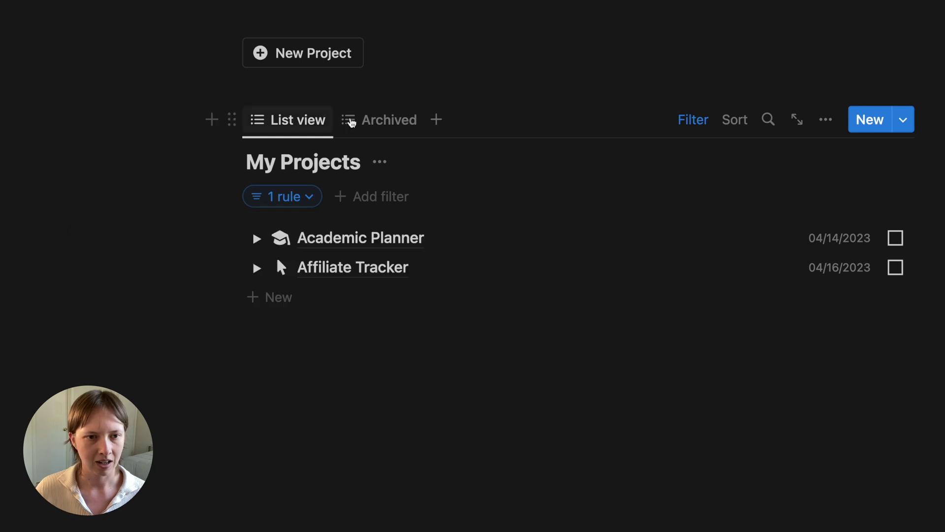
click(371, 128)
click(691, 181)
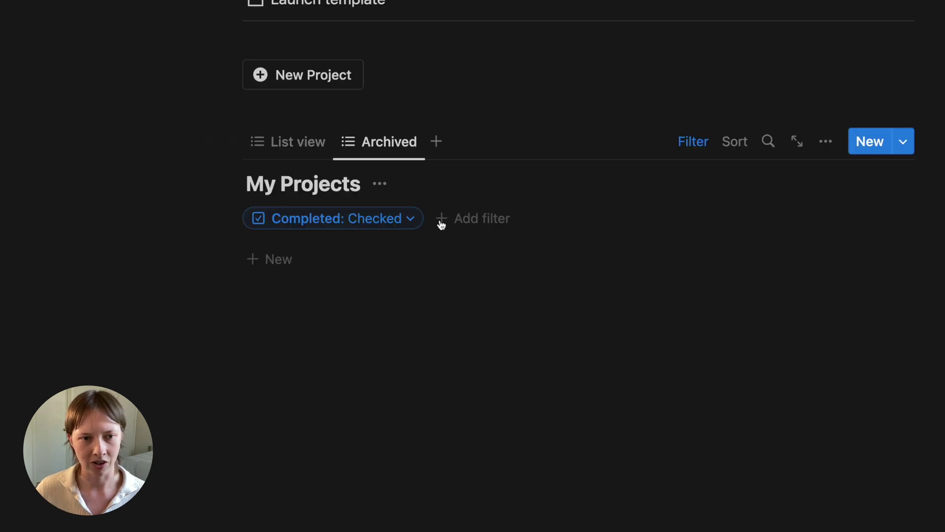
click(353, 227)
click(420, 248)
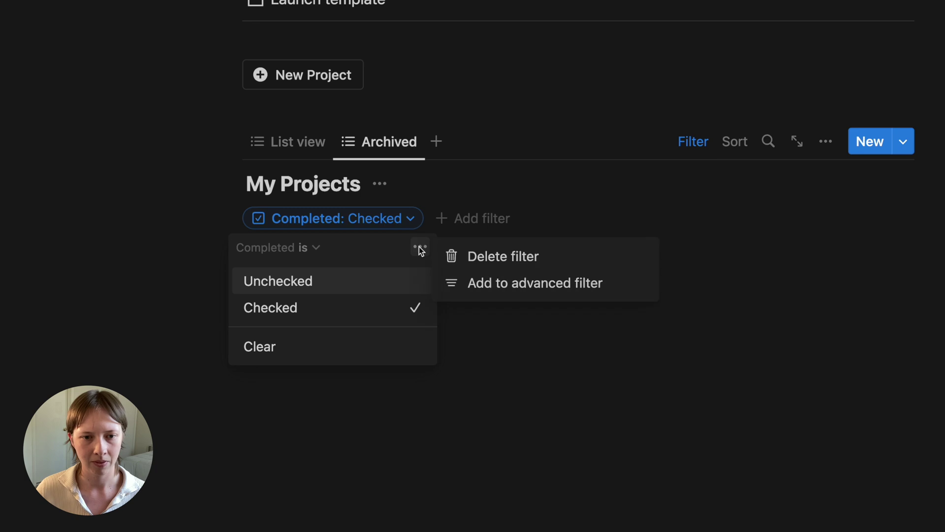
click(519, 280)
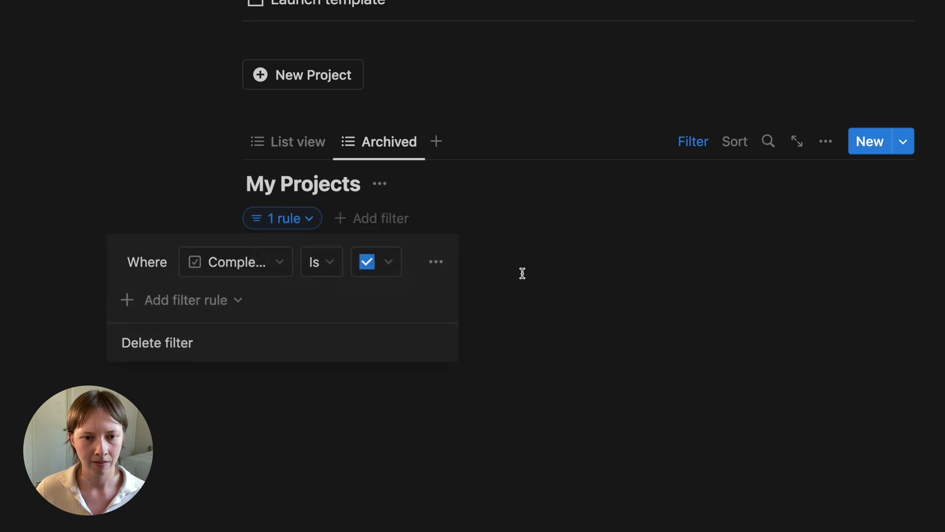
Set the rule to Archive · Is · Archive, then add an empty block after New Project in List view
click(231, 254)
click(196, 369)
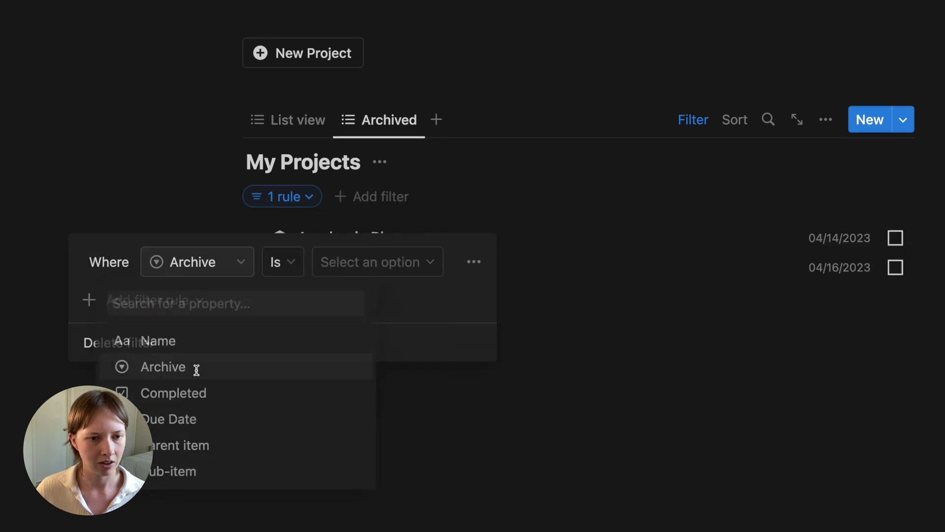
click(337, 265)
click(321, 337)
click(113, 159)
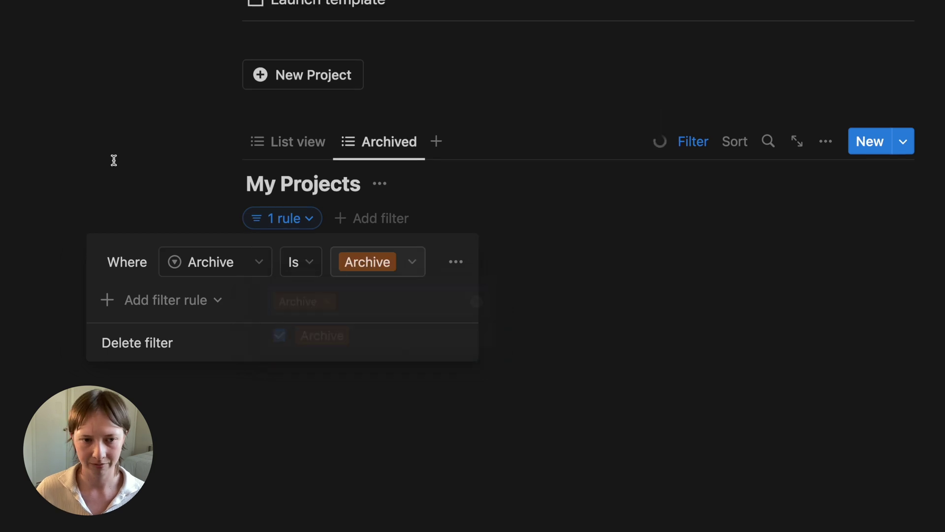
click(290, 142)
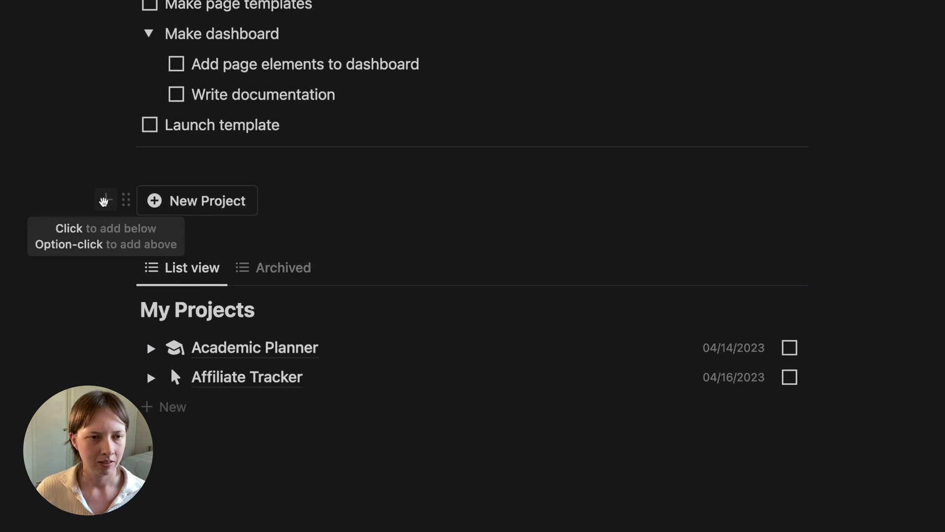
click(105, 201)
Place the empty block in a column right of New Project and insert a Button block there
key(Escape)
drag(125, 236, 834, 205)
click(633, 216)
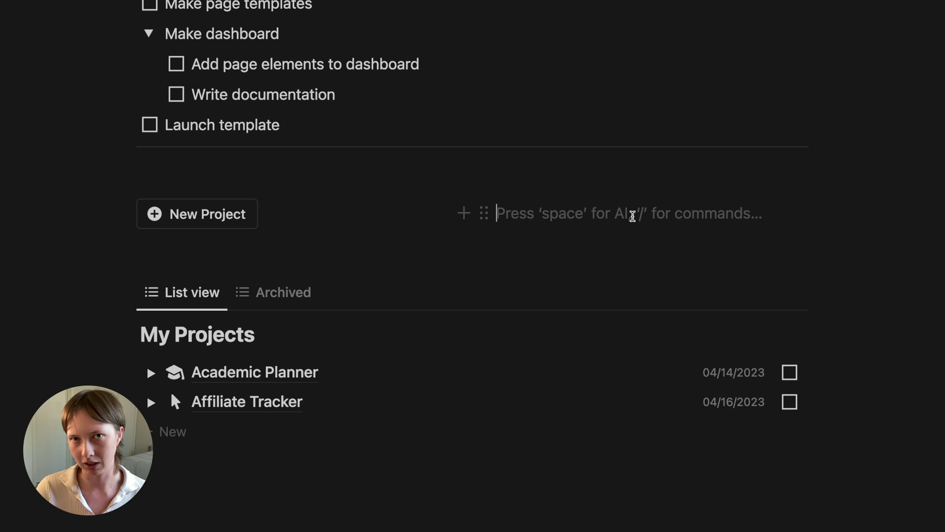
text(/)
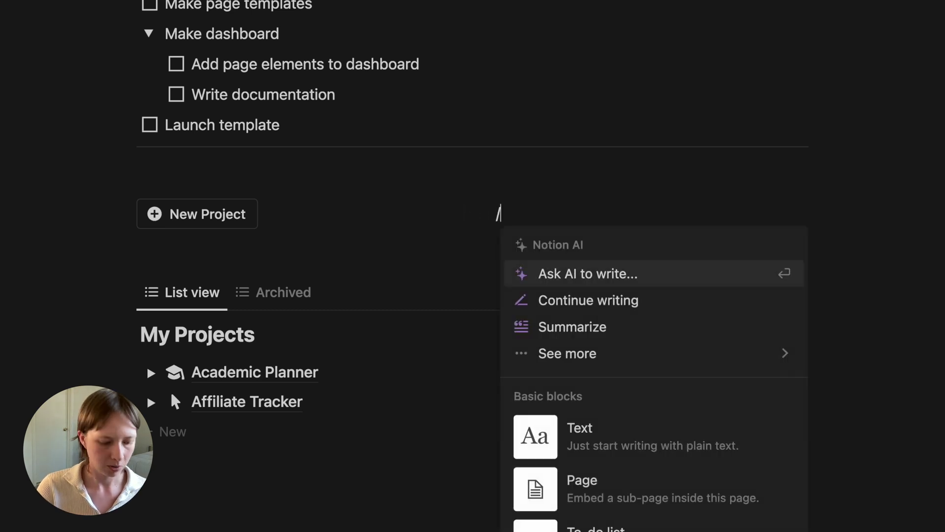
text(button)
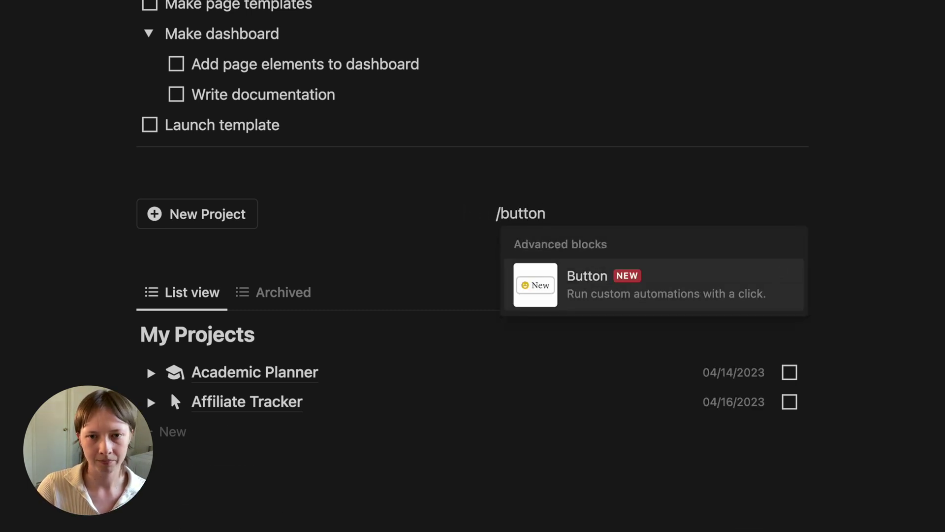
key(Return)
Name the button 'Archive 100% Tasks' and give it the circle slash icon
click(604, 254)
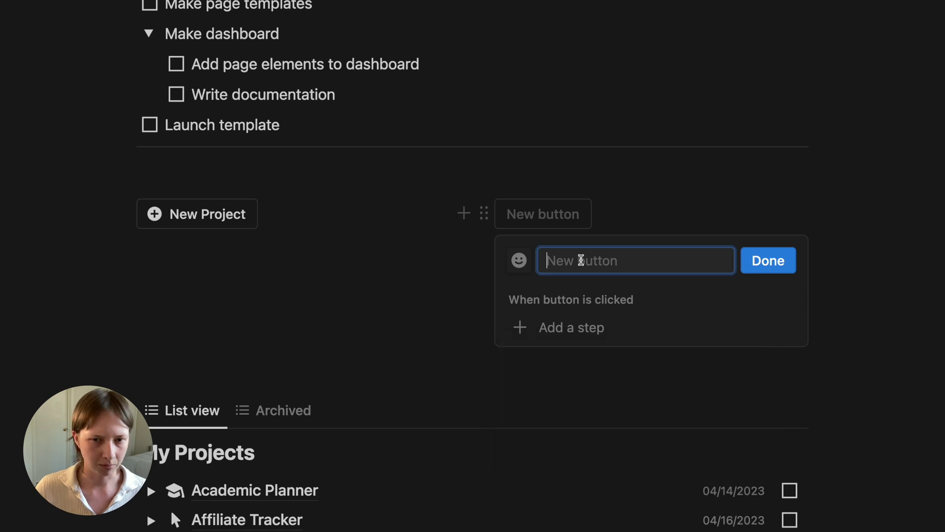
text(Archive 1)
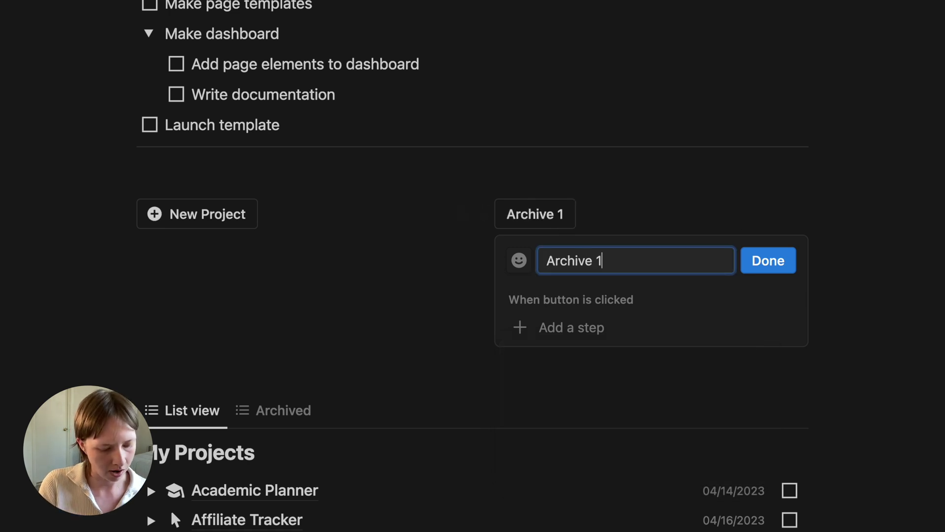
text(00% Tasks)
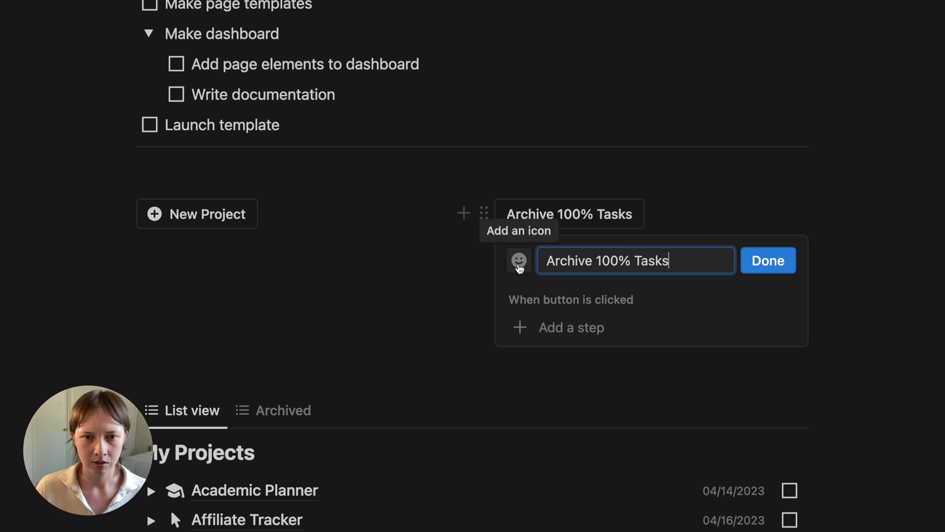
click(519, 261)
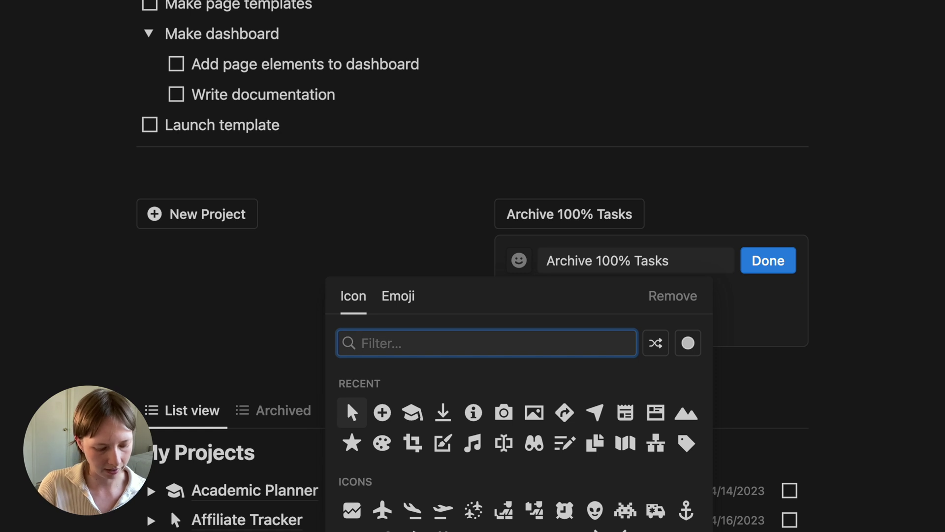
text(slas)
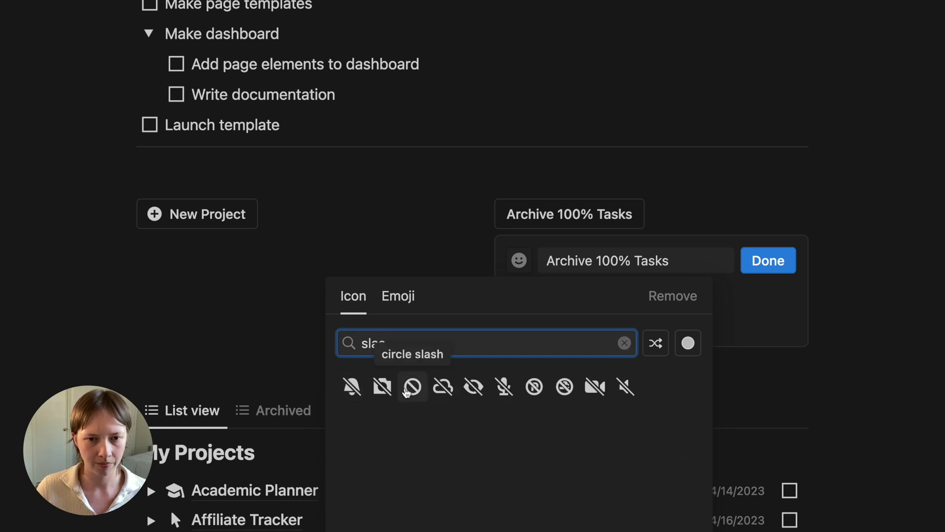
click(407, 391)
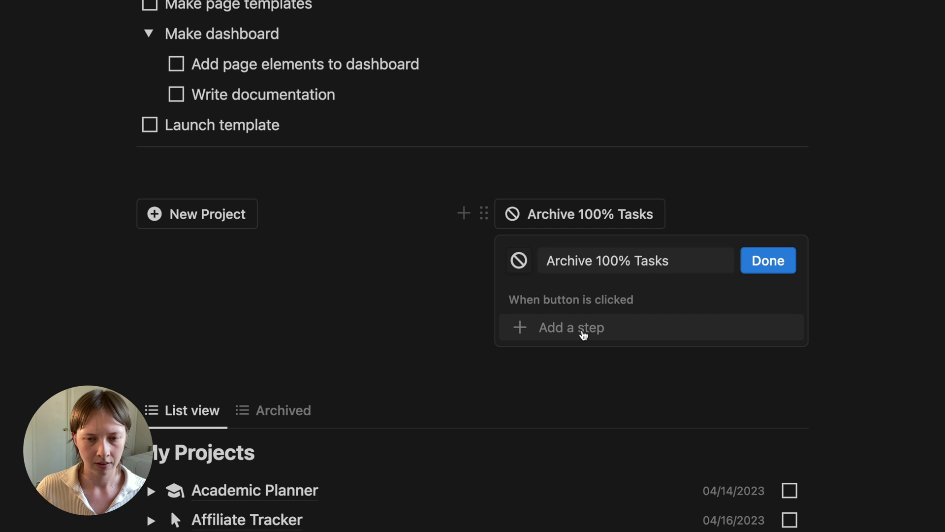
Add a button action that edits pages in the My Projects database
click(583, 334)
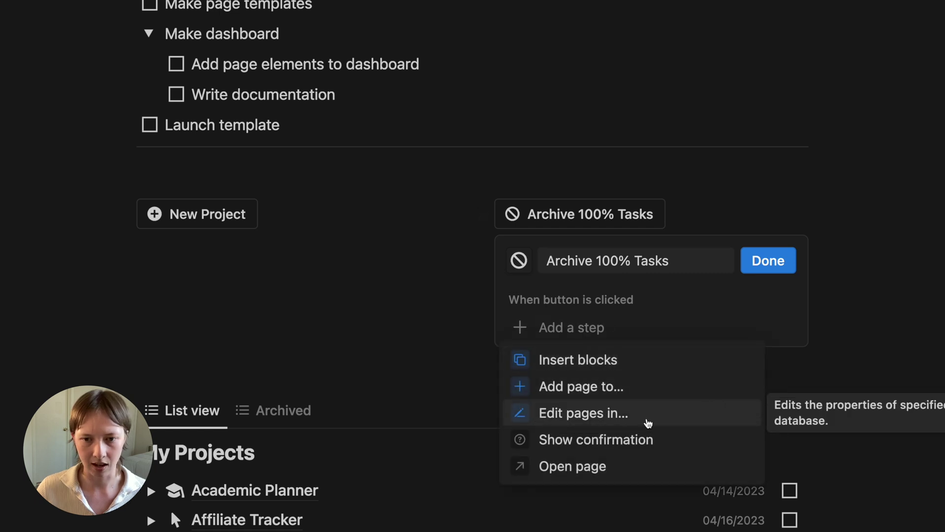
click(647, 421)
click(660, 339)
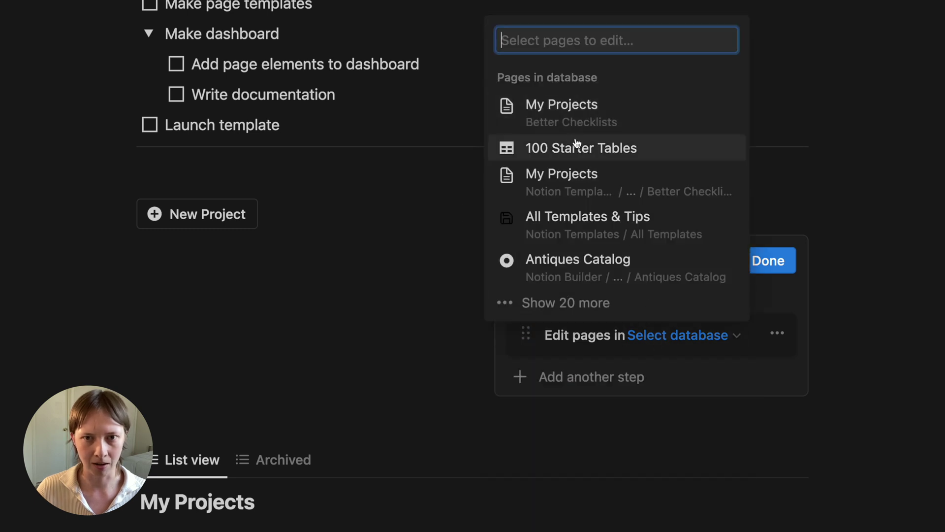
click(560, 116)
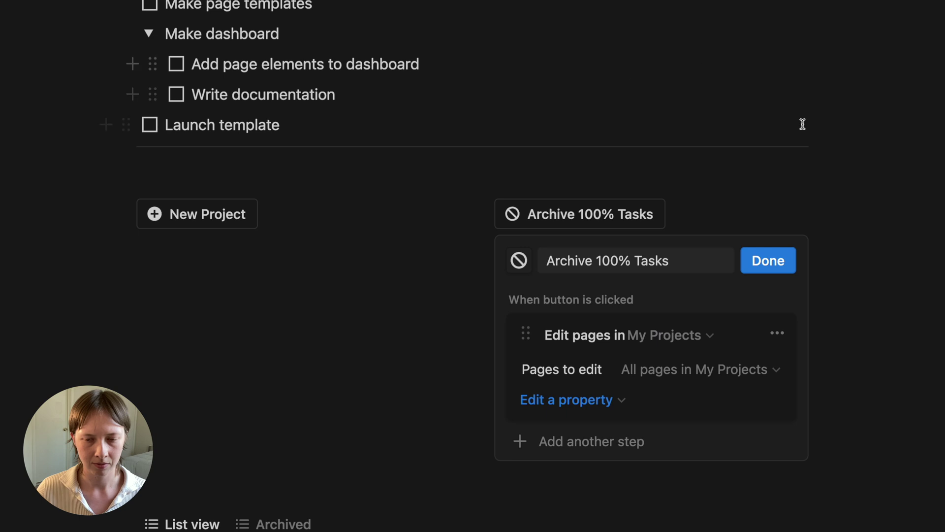
scroll(798, 293, down, 3)
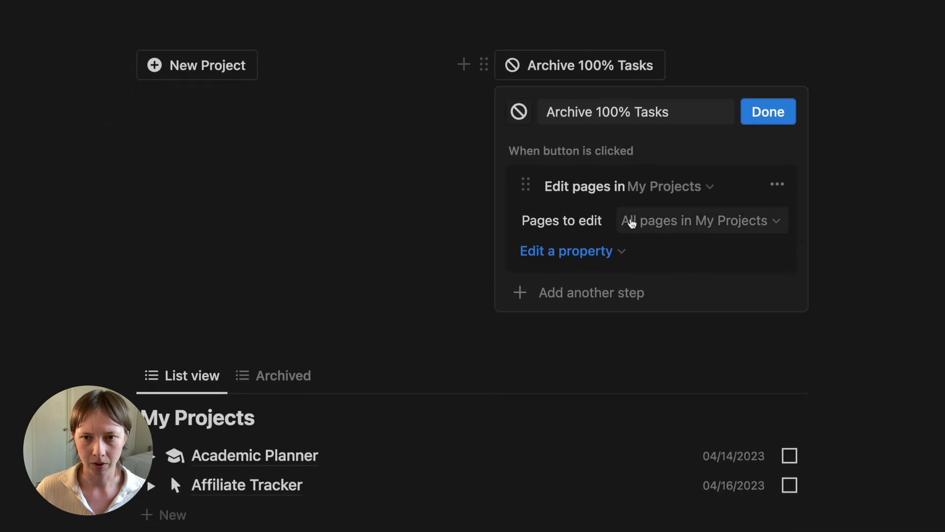
Limit the edited pages to those where Completed is Checked
click(704, 224)
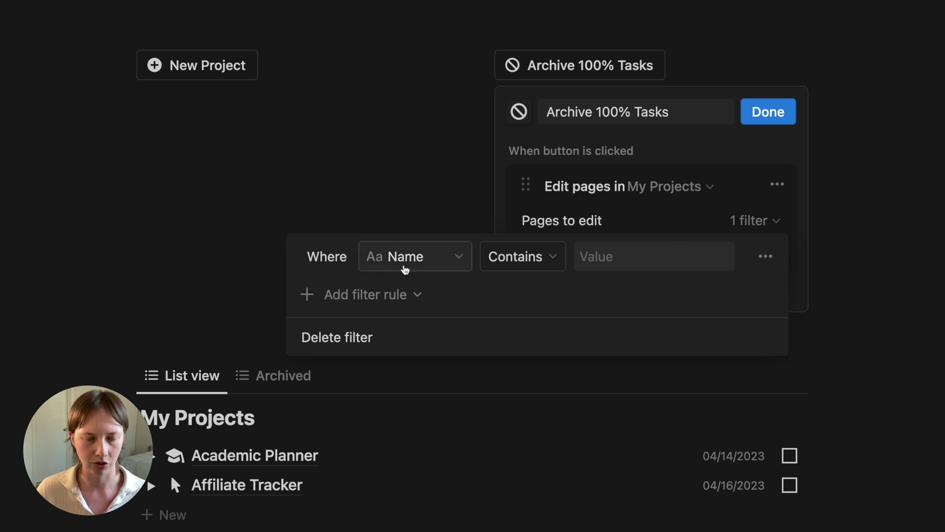
click(405, 268)
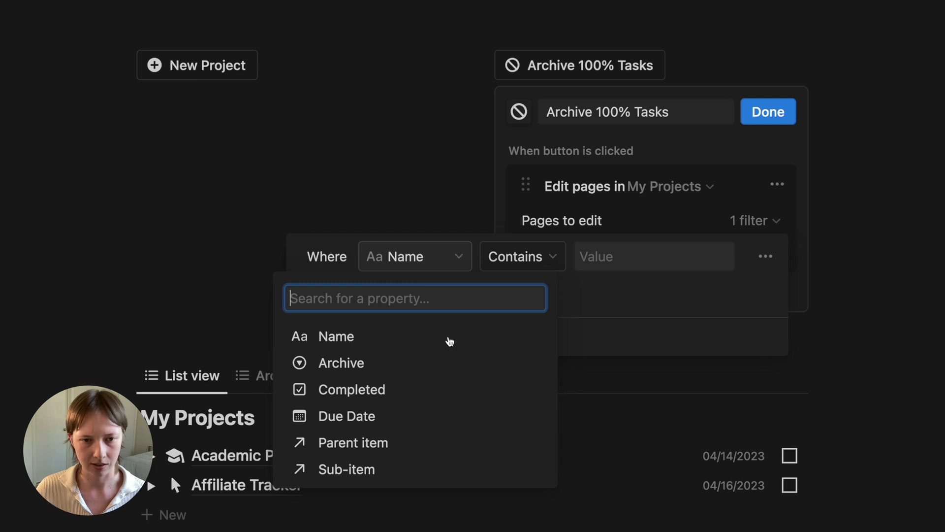
click(433, 400)
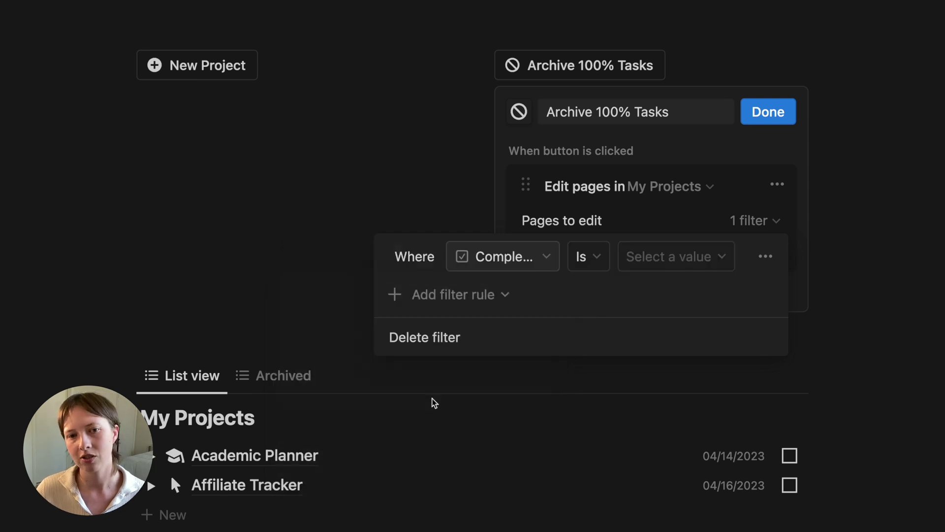
click(665, 262)
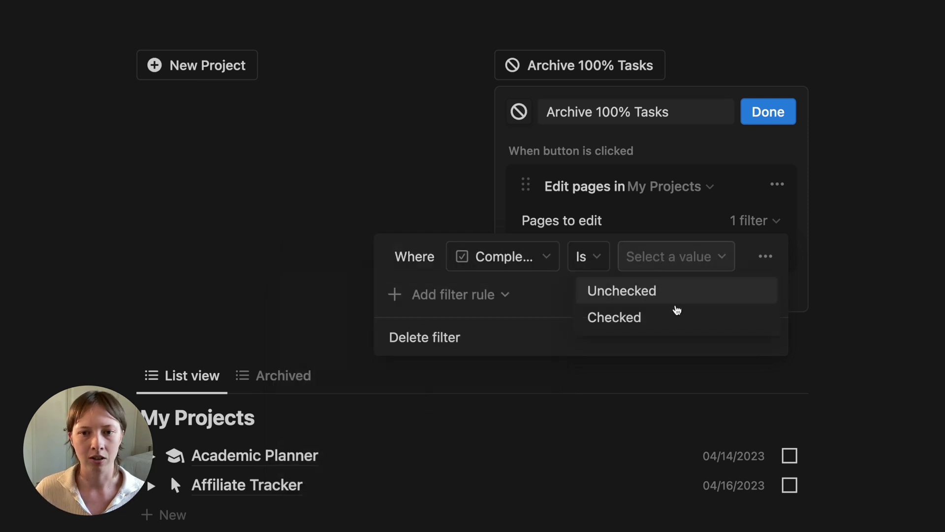
click(645, 331)
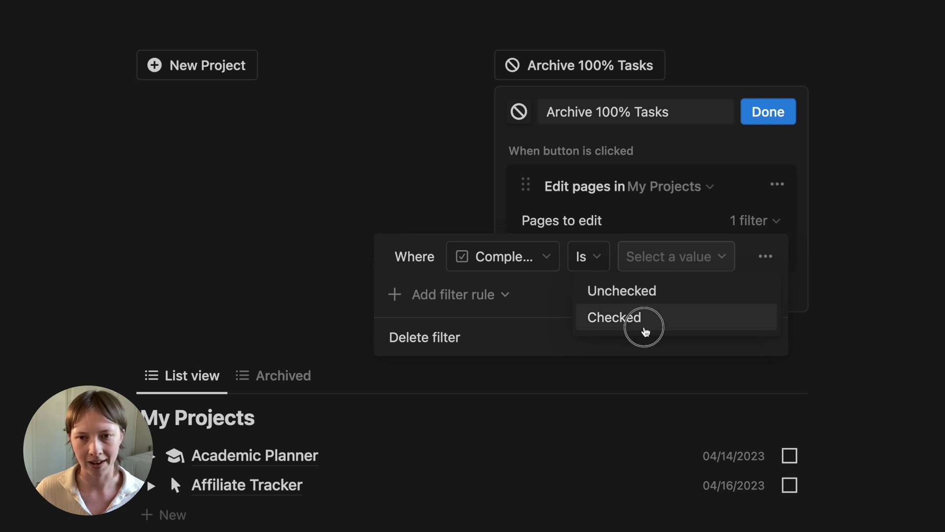
click(642, 161)
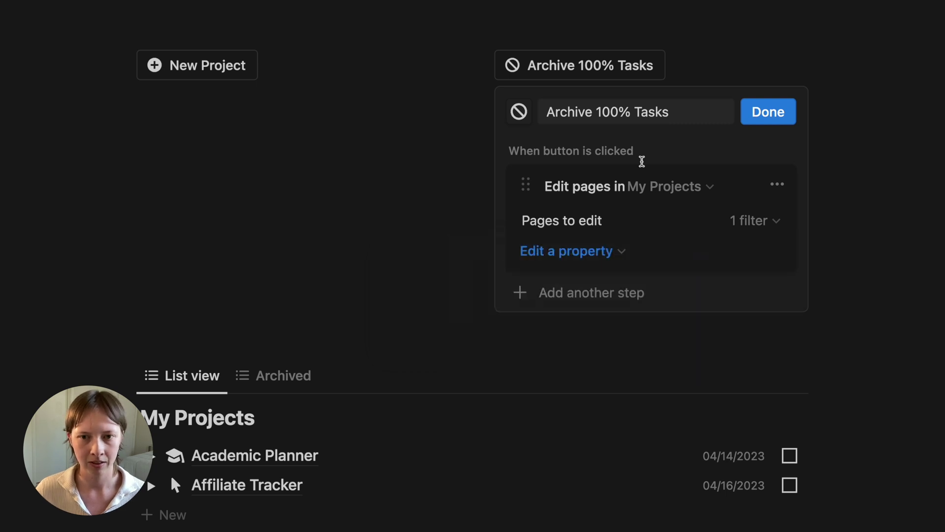
Have the action set the Archive property to Archive, and save the button setup
click(592, 253)
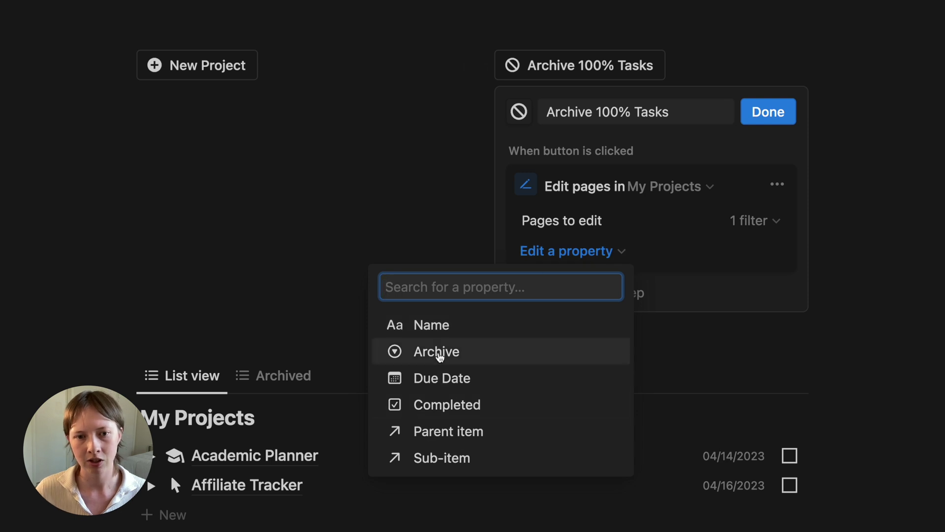
click(437, 352)
click(655, 289)
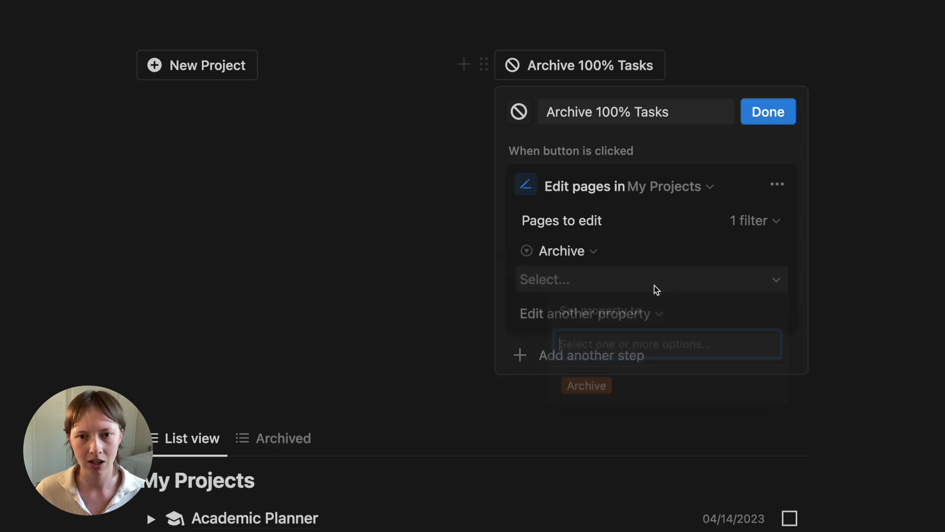
click(593, 387)
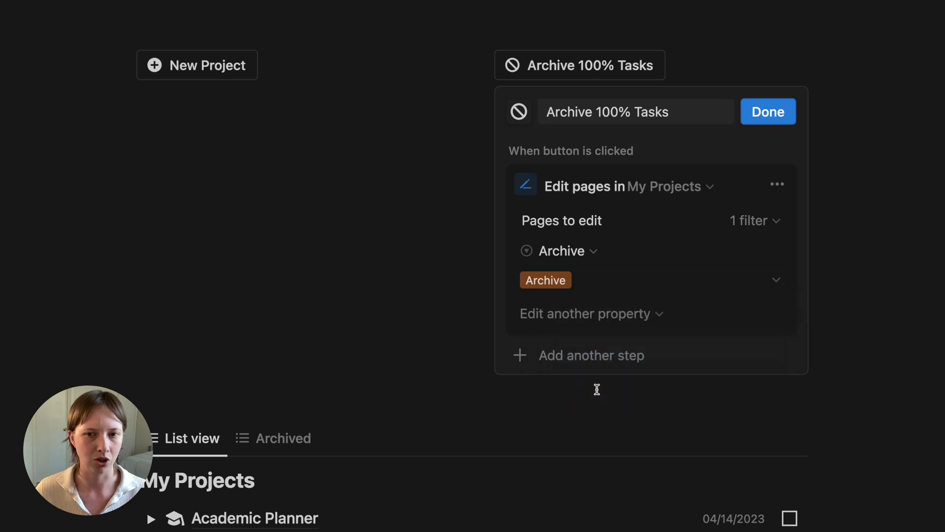
click(782, 107)
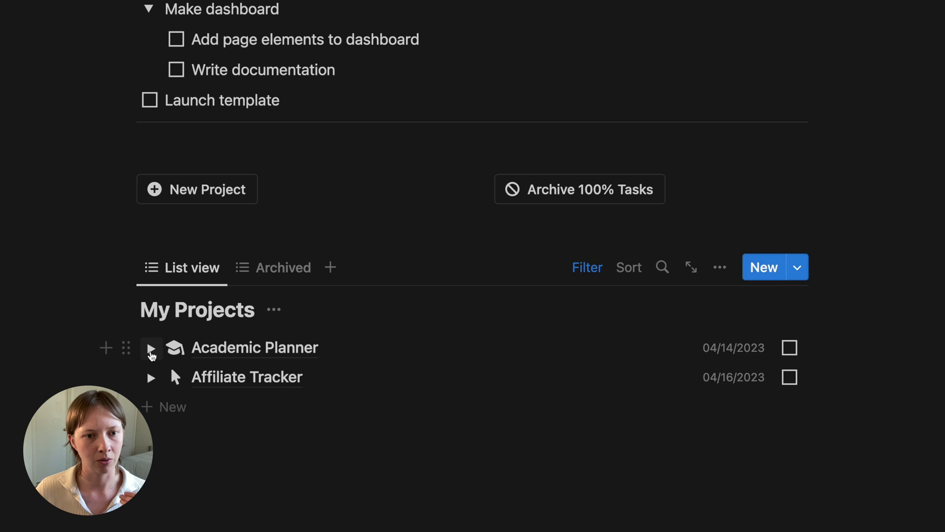
Under Academic Planner, tick Make databases, Make page templates, Make dashboard and Launch template as complete
click(151, 348)
scroll(153, 350, down, 3)
click(789, 253)
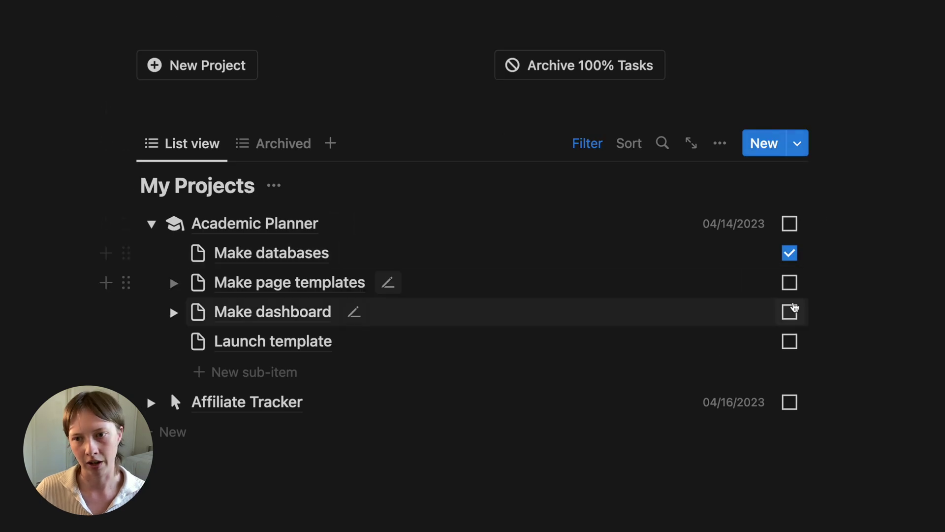
click(790, 282)
click(790, 312)
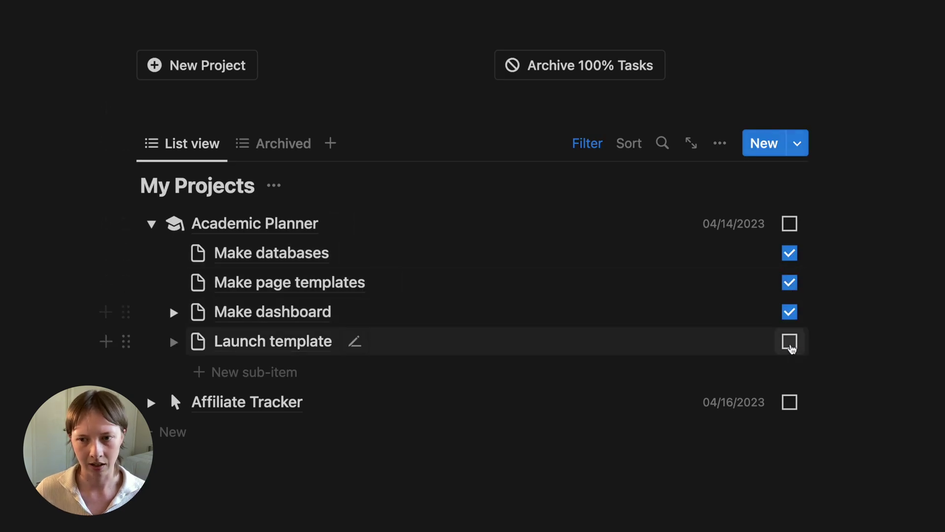
click(790, 341)
Complete the Add page elements sub-task, Write documentation and the Academic Planner project, then collapse them
click(174, 312)
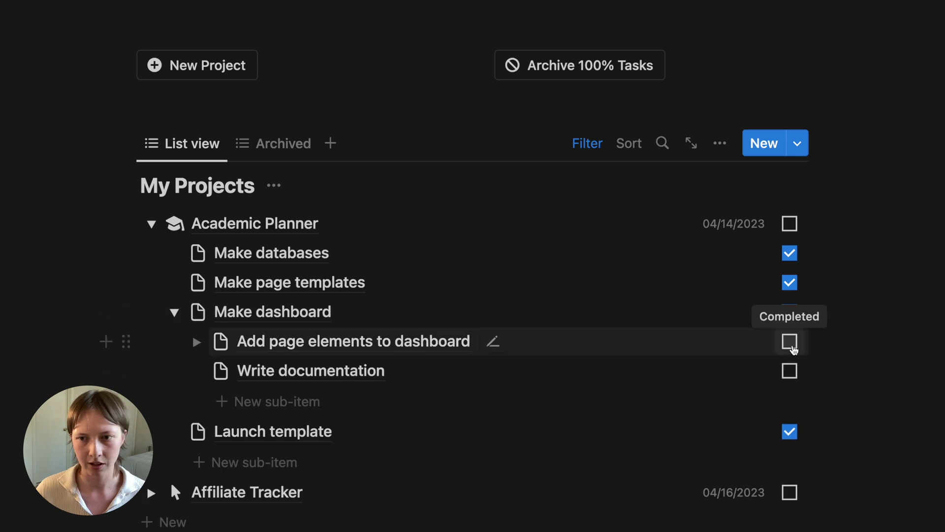
click(790, 341)
click(790, 371)
click(790, 223)
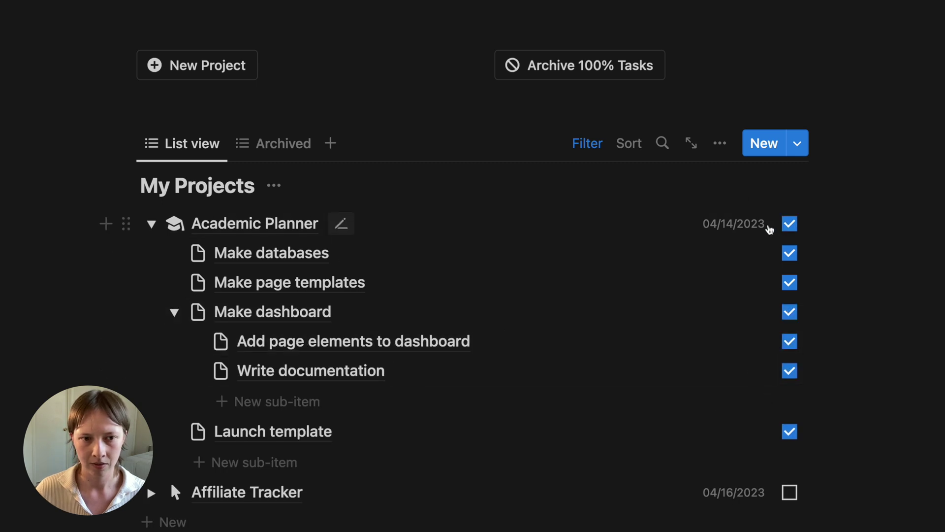
click(174, 312)
click(152, 225)
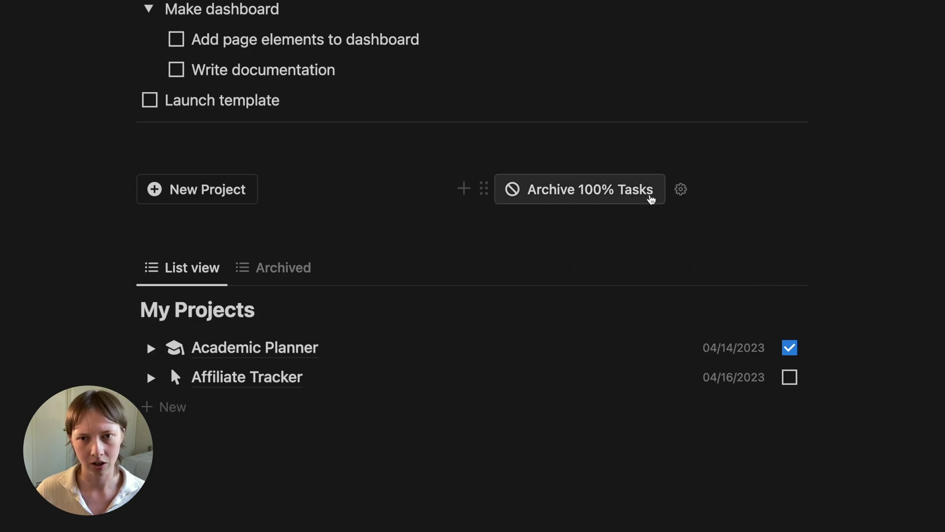
Run Archive 100% Tasks and confirm Academic Planner now sits in the Archived view
click(566, 194)
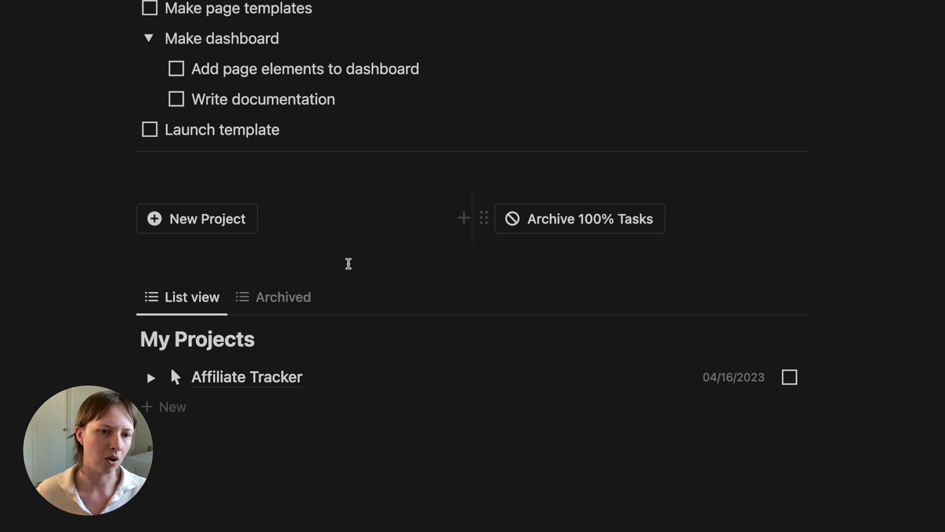
click(257, 301)
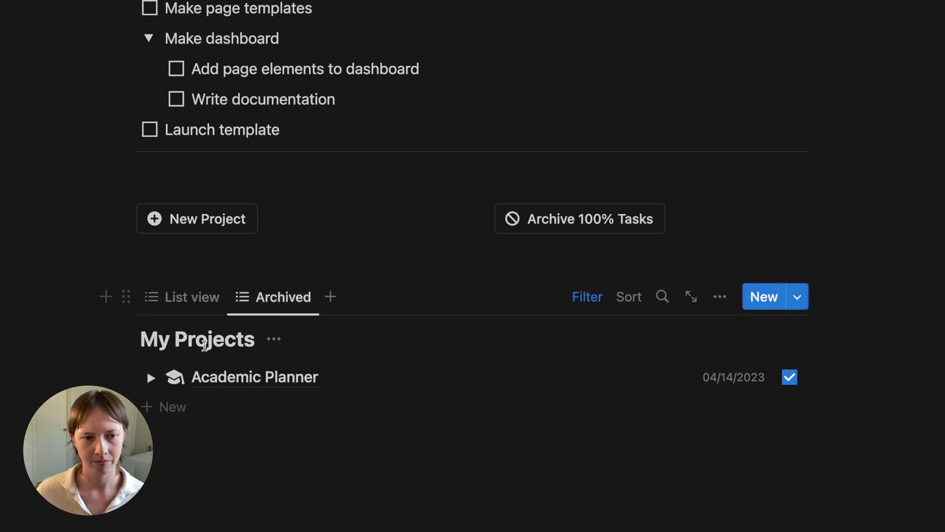
click(150, 378)
scroll(150, 377, down, 3)
click(150, 226)
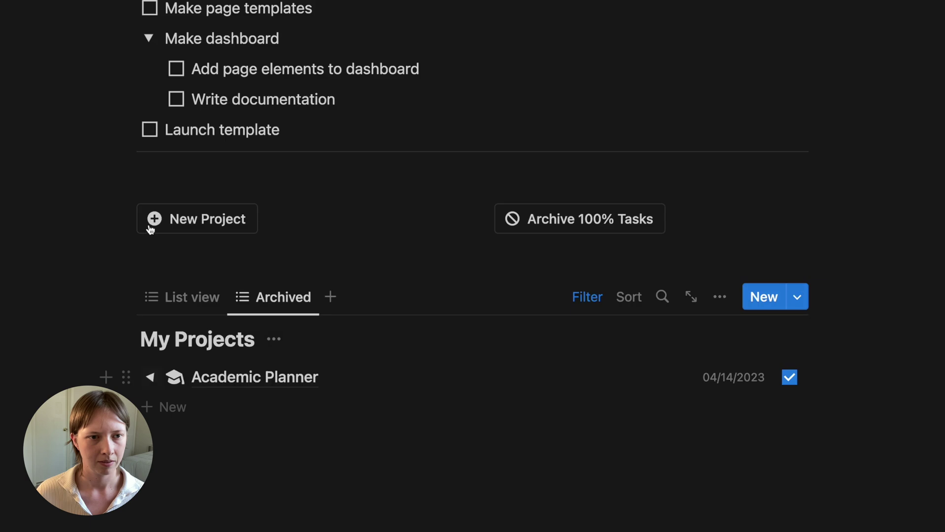
click(184, 297)
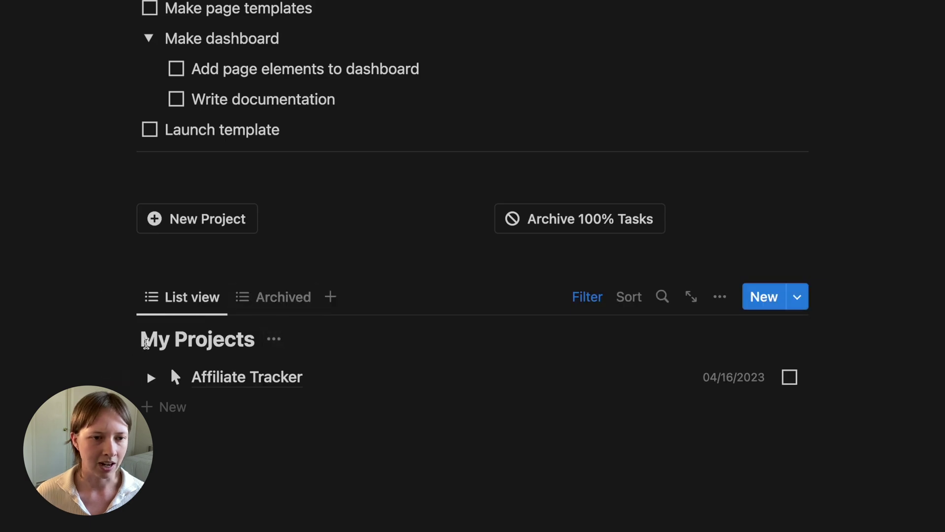
Hide the My Projects database title in the List view
drag(144, 342, 281, 349)
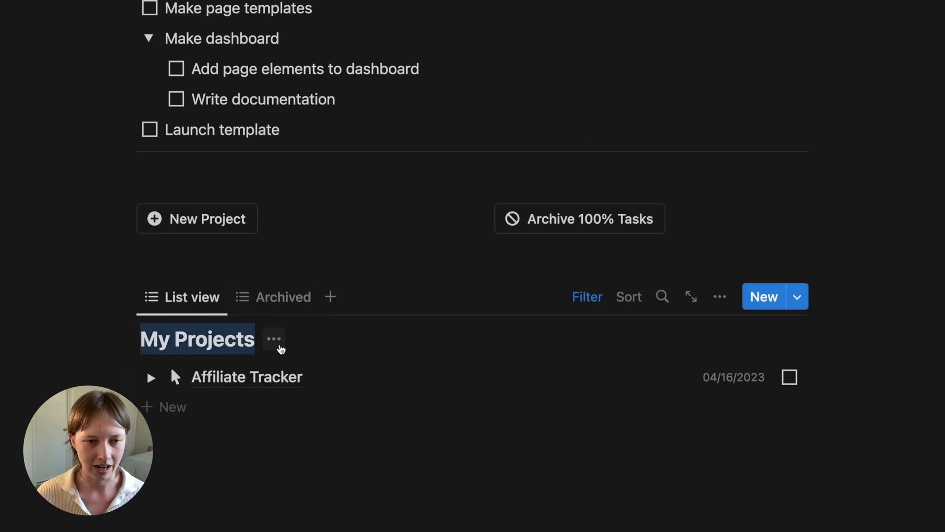
click(194, 335)
click(275, 340)
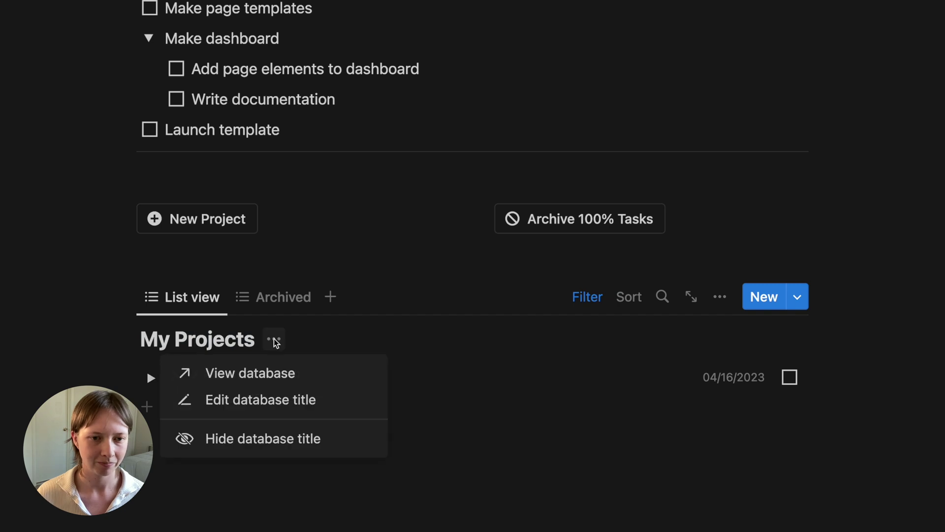
click(210, 438)
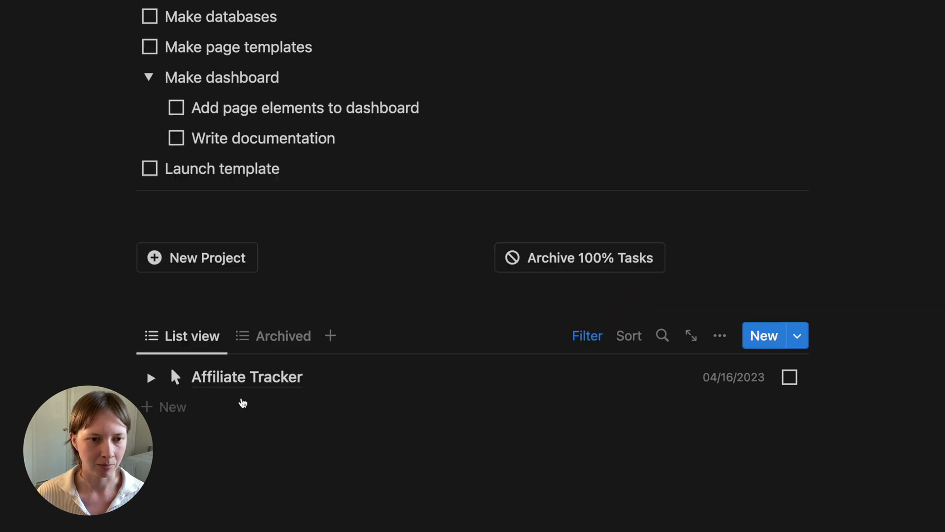
Hide the My Projects database title in the Archived view as well, then return to List
click(274, 336)
click(274, 339)
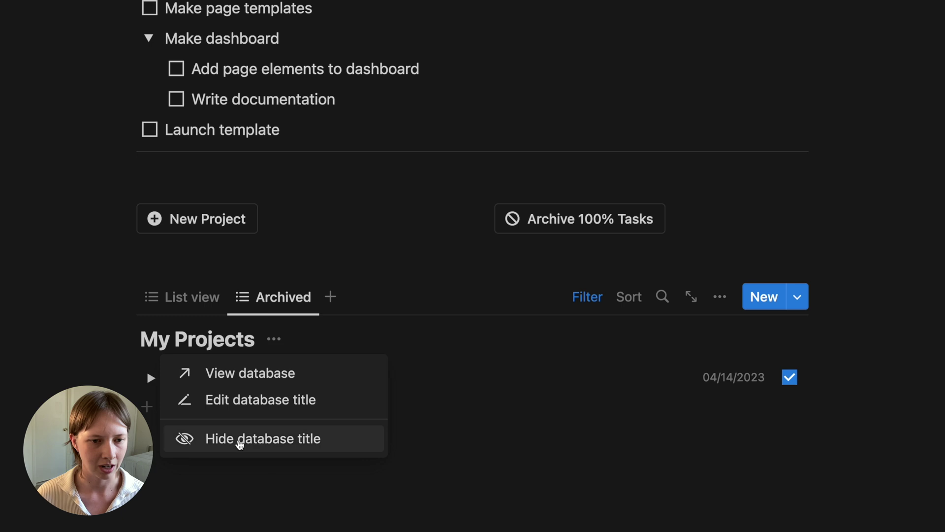
click(240, 443)
click(194, 350)
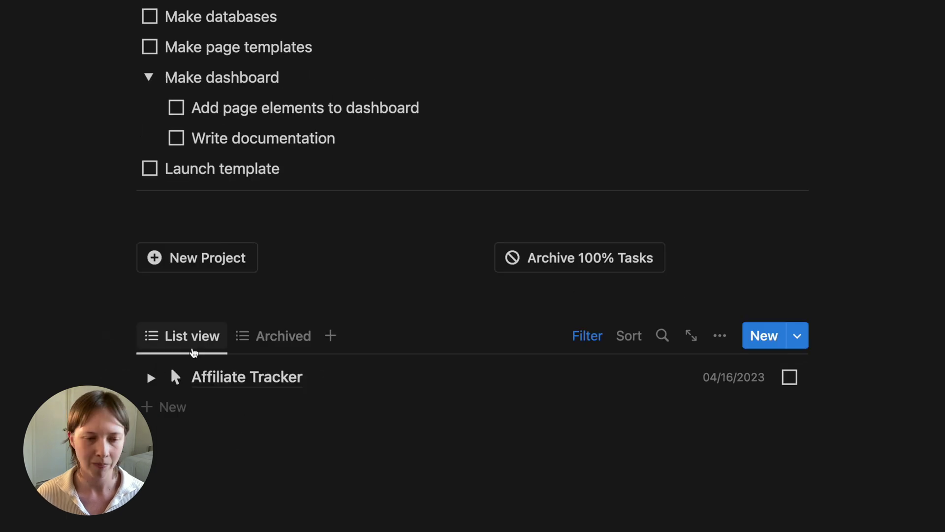
scroll(282, 264, down, 3)
Apply a Due Date ascending sort to both List and Archived views, hiding the rules bar
click(639, 249)
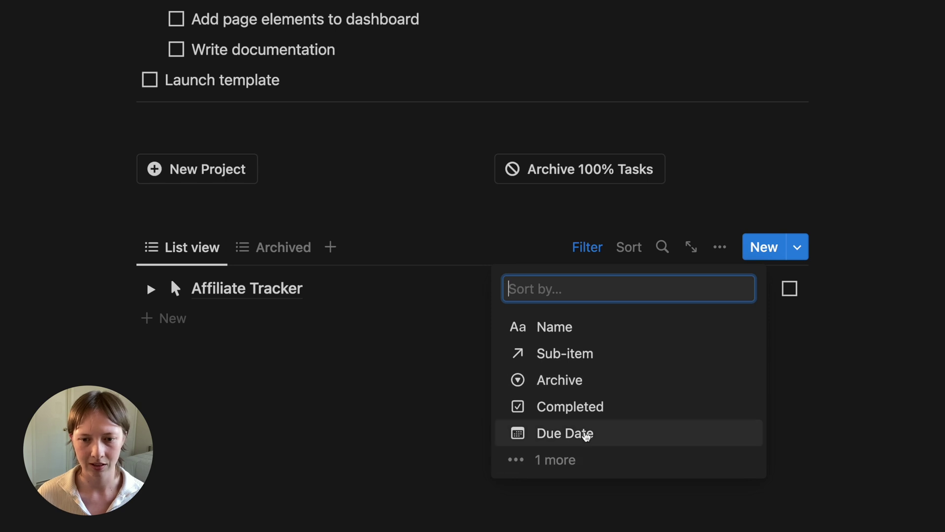
click(609, 436)
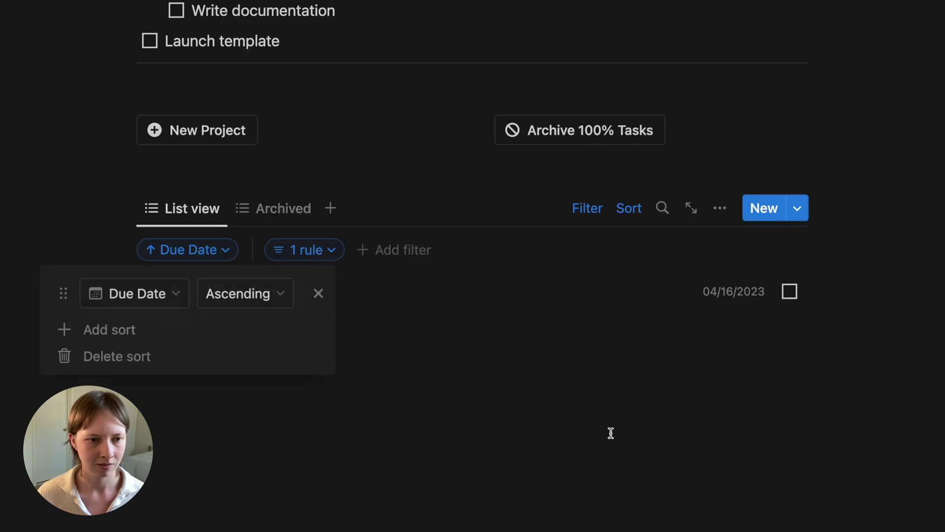
click(267, 207)
click(641, 261)
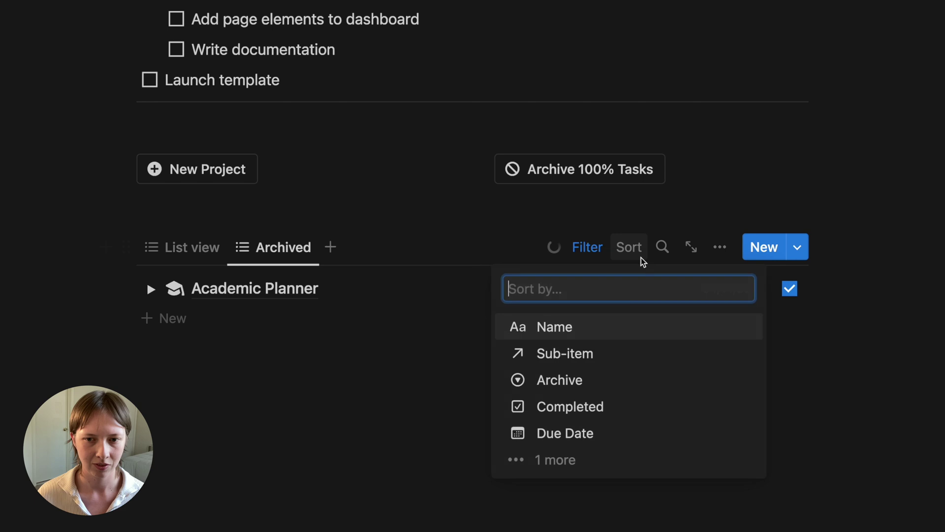
click(630, 433)
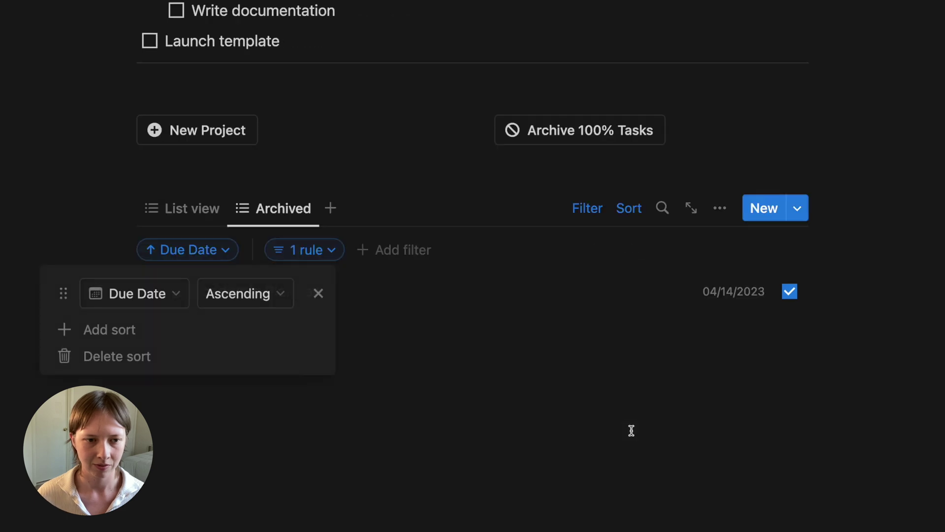
click(632, 430)
click(595, 208)
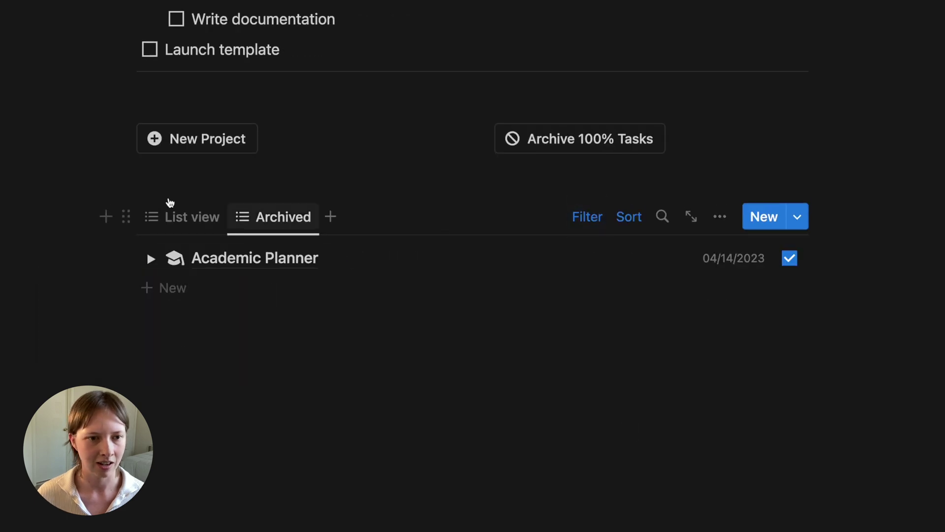
click(179, 226)
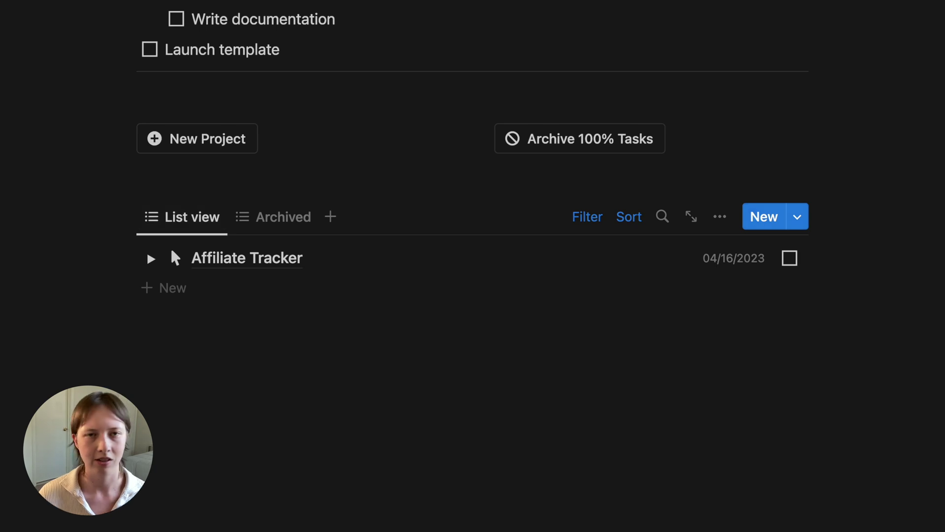